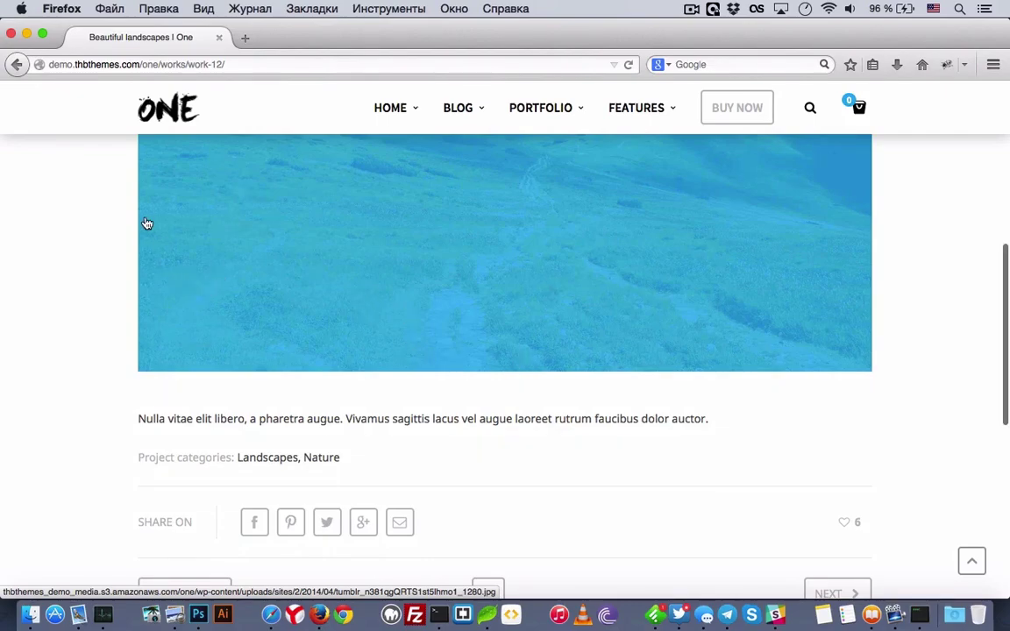
- Look over the Beautiful Landscapes portfolio page, from its title and image to the share links and project navigation
scroll(145, 219, up, 5)
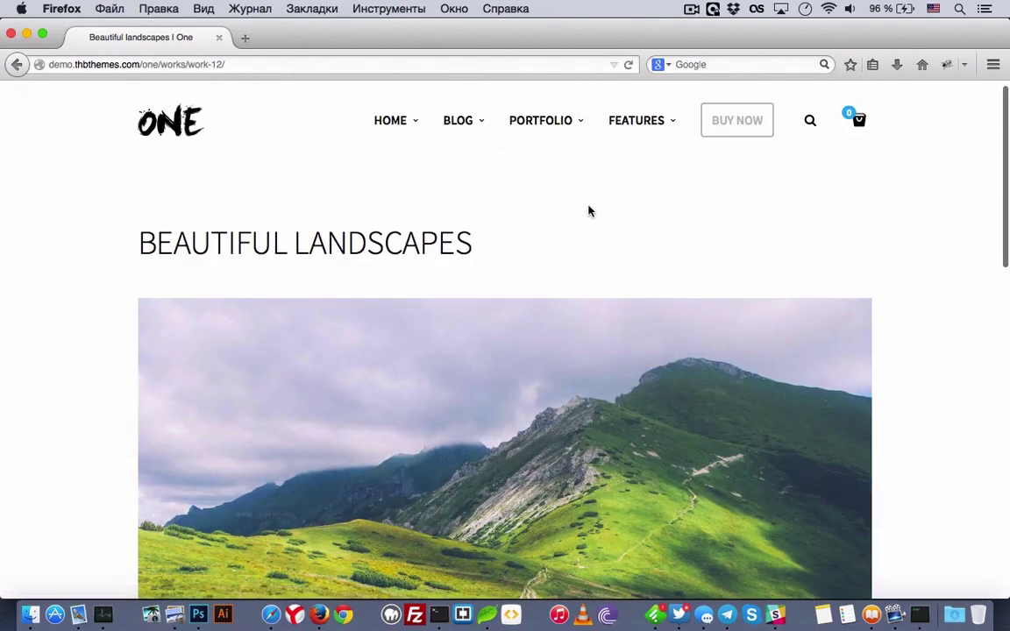
scroll(579, 216, down, 15)
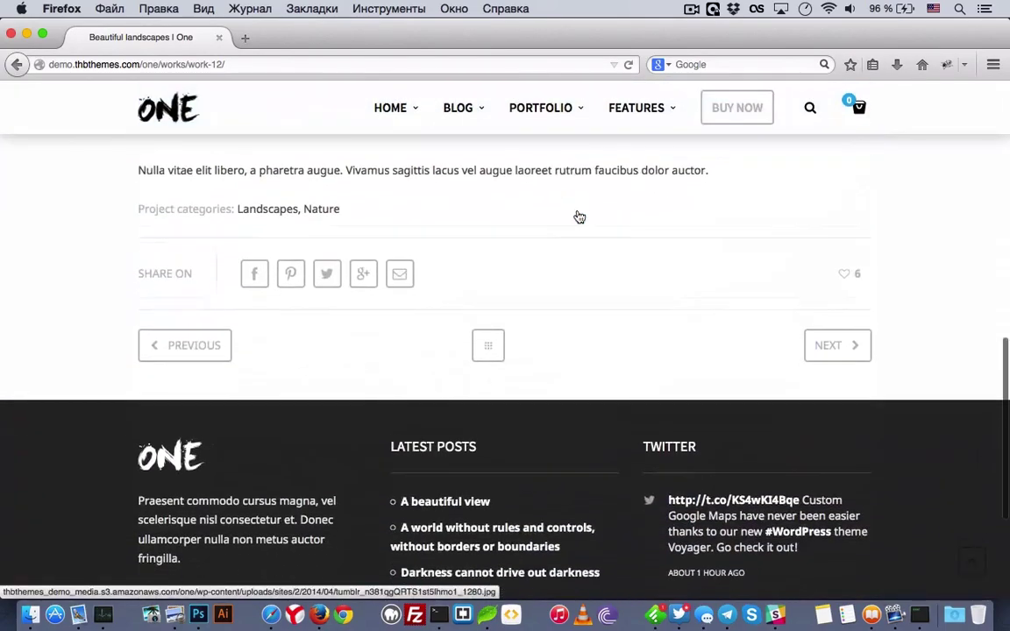
scroll(580, 217, up, 15)
- Open the theme demo's Features page and examine the page builder presentation with its sections, rows and columns descriptions
mouse_move(624, 132)
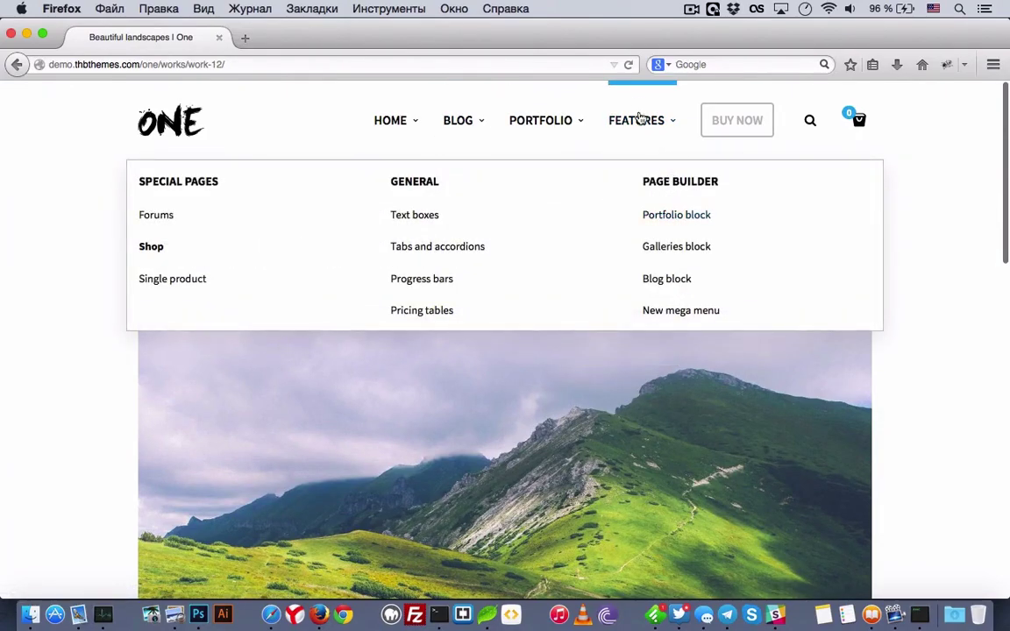
click(650, 125)
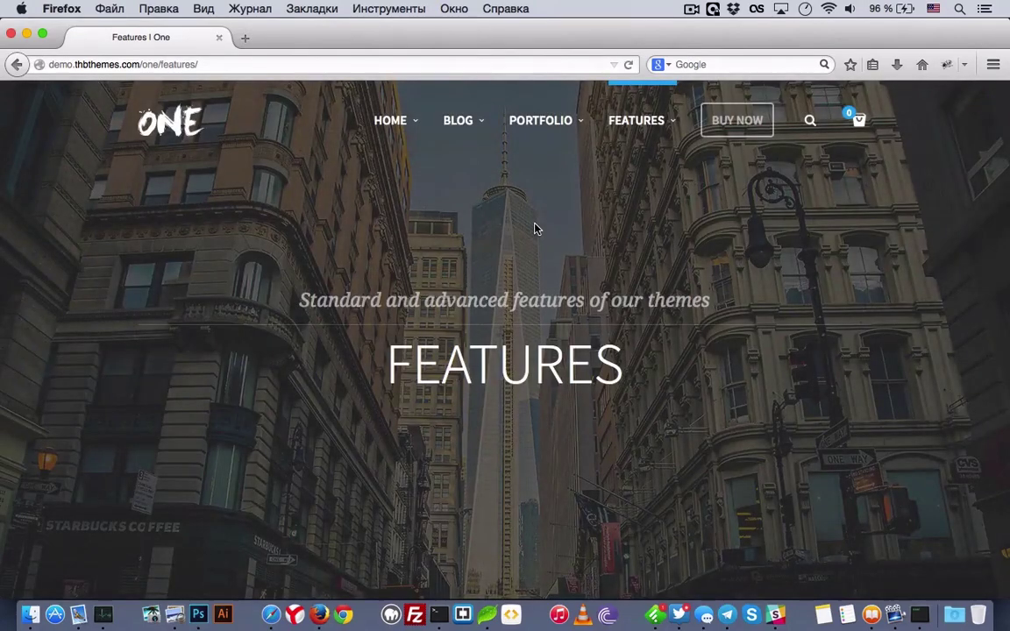
scroll(535, 228, down, 10)
scroll(534, 228, down, 2)
scroll(535, 226, up, 3)
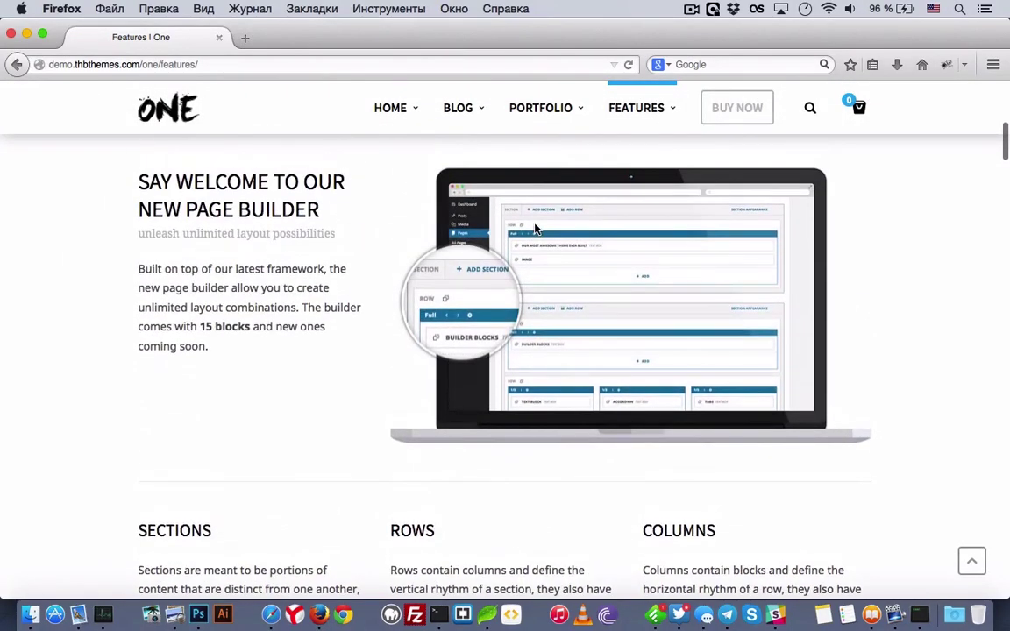
scroll(535, 225, down, 10)
scroll(535, 226, up, 10)
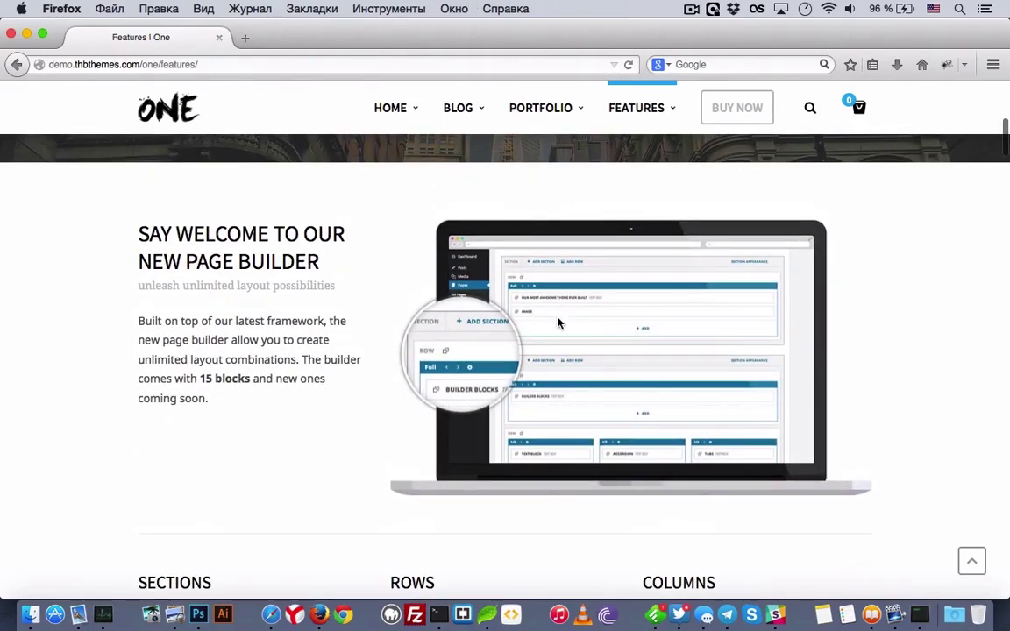
scroll(421, 193, down, 5)
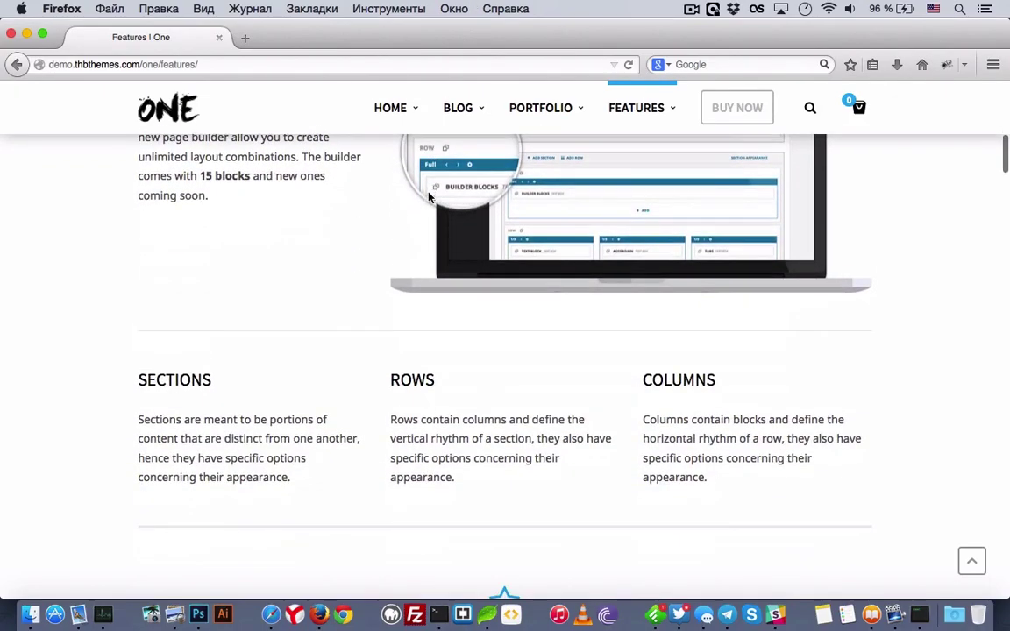
scroll(570, 192, down, 6)
- Open the Text boxes demo page and examine the available box styles down to the footer
mouse_move(647, 103)
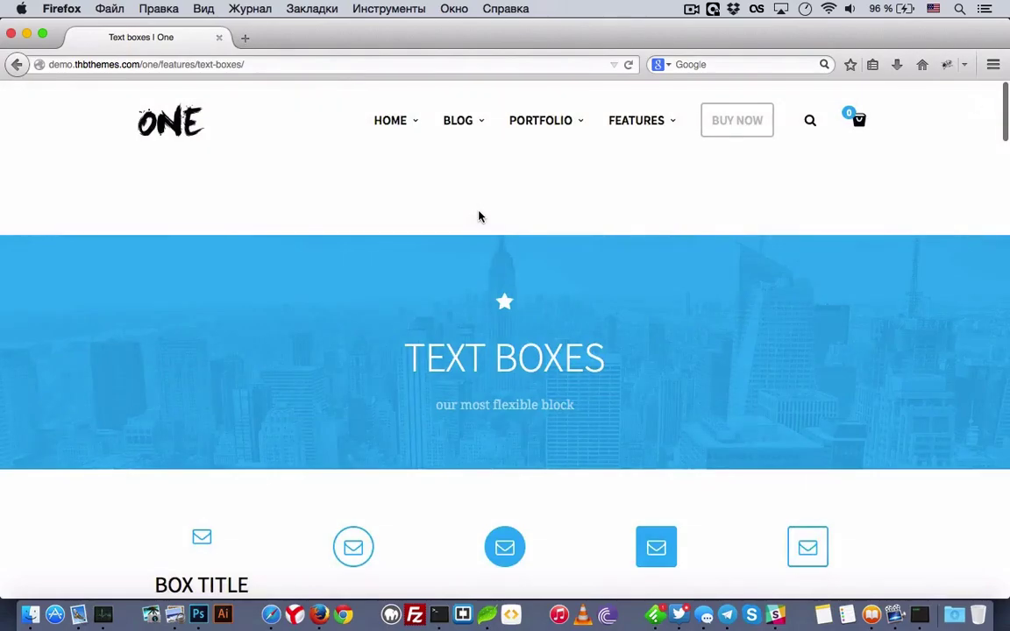
scroll(479, 216, down, 5)
scroll(479, 217, up, 6)
scroll(479, 217, down, 8)
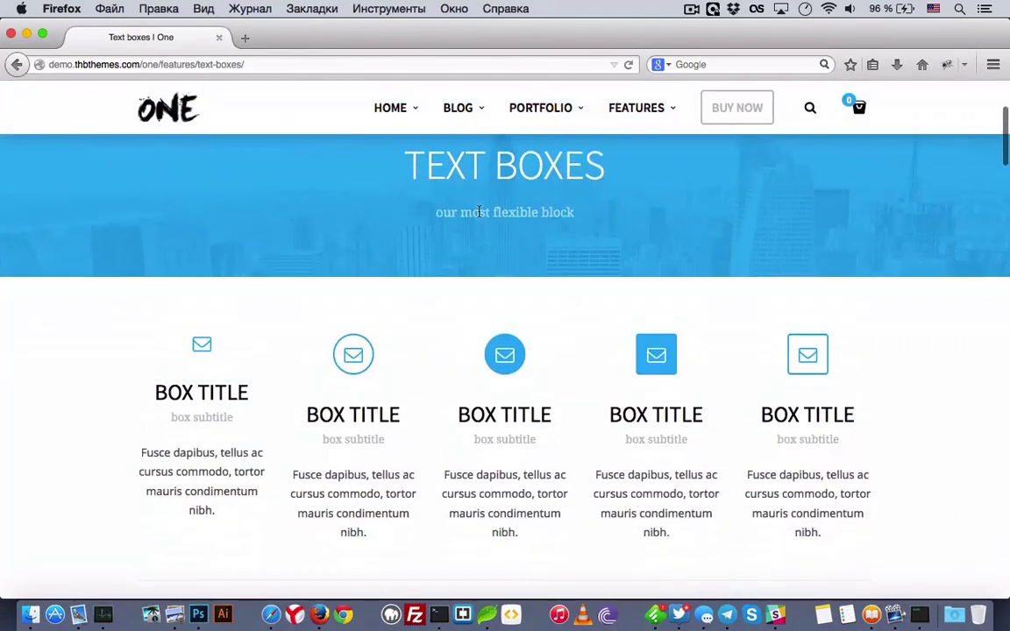
scroll(479, 216, down, 15)
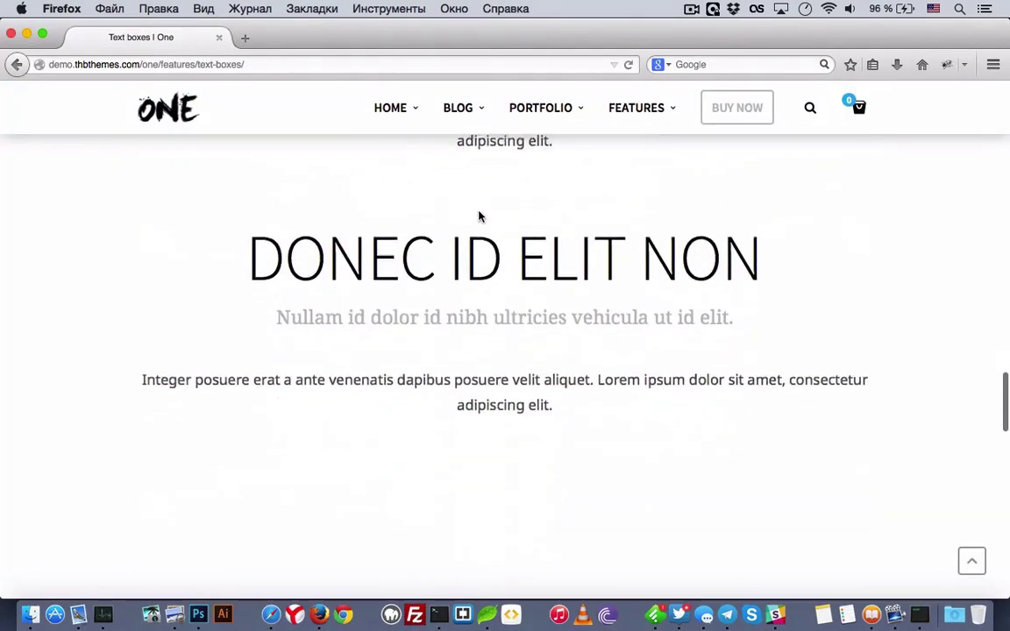
scroll(479, 216, down, 10)
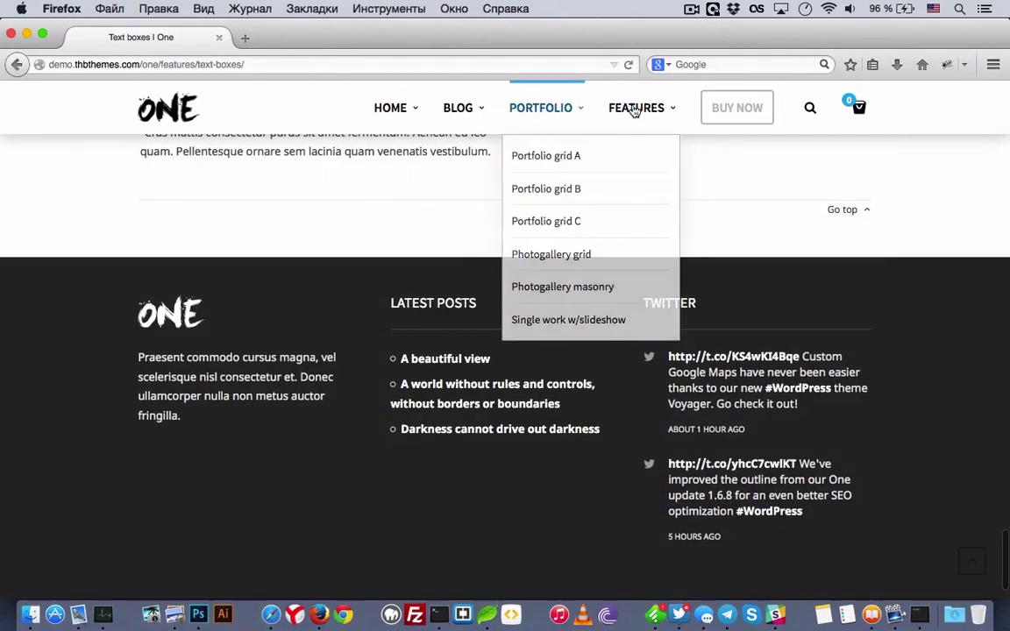
- Return to the Features page and review the builder blocks, WooCommerce and icon features, LayerSlider and theme standard features
click(646, 107)
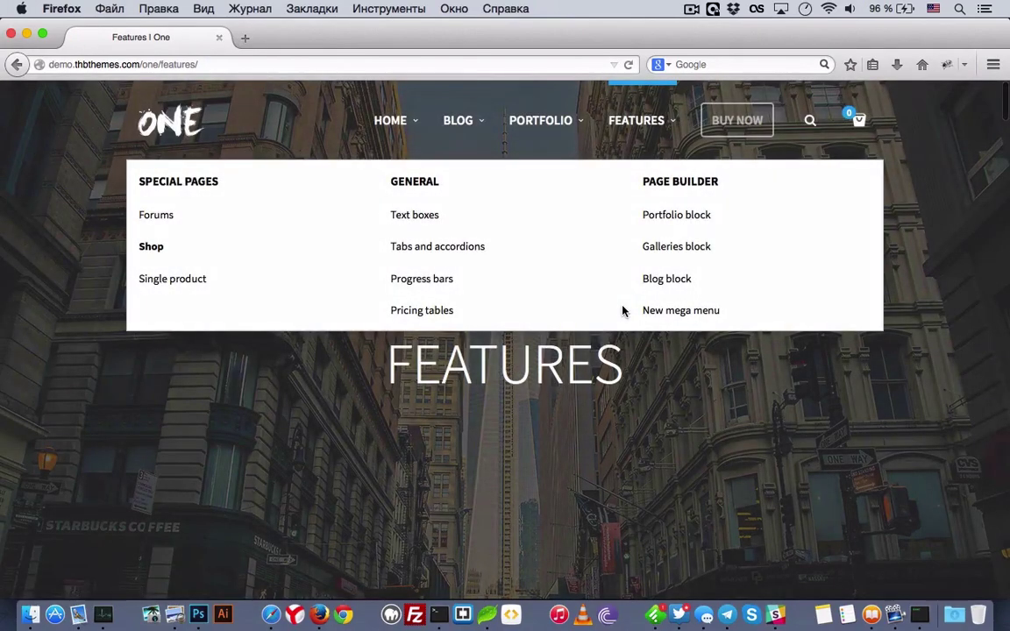
scroll(623, 315, down, 15)
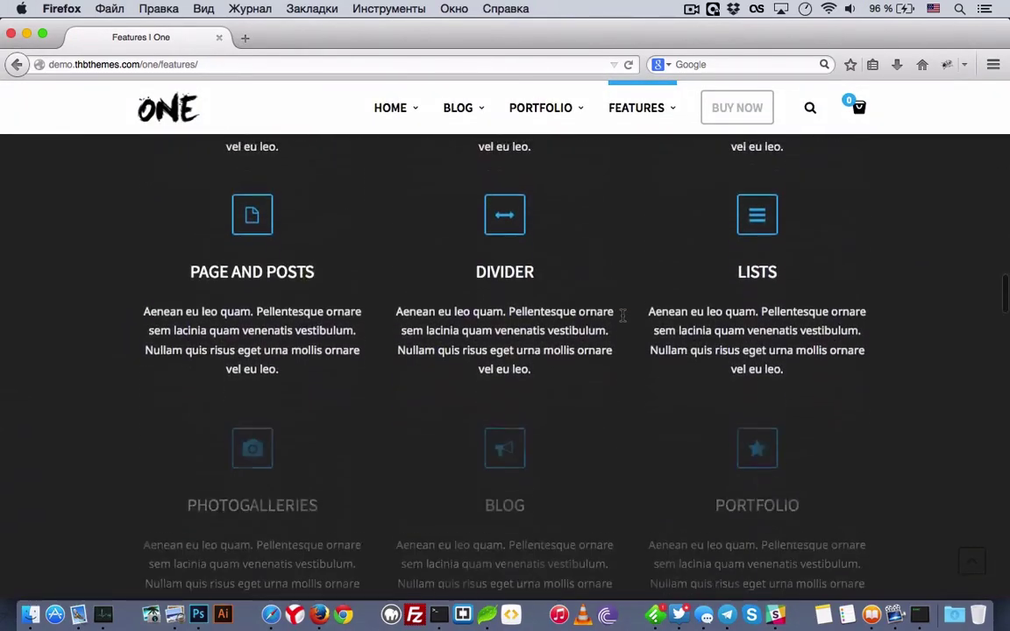
scroll(623, 315, down, 15)
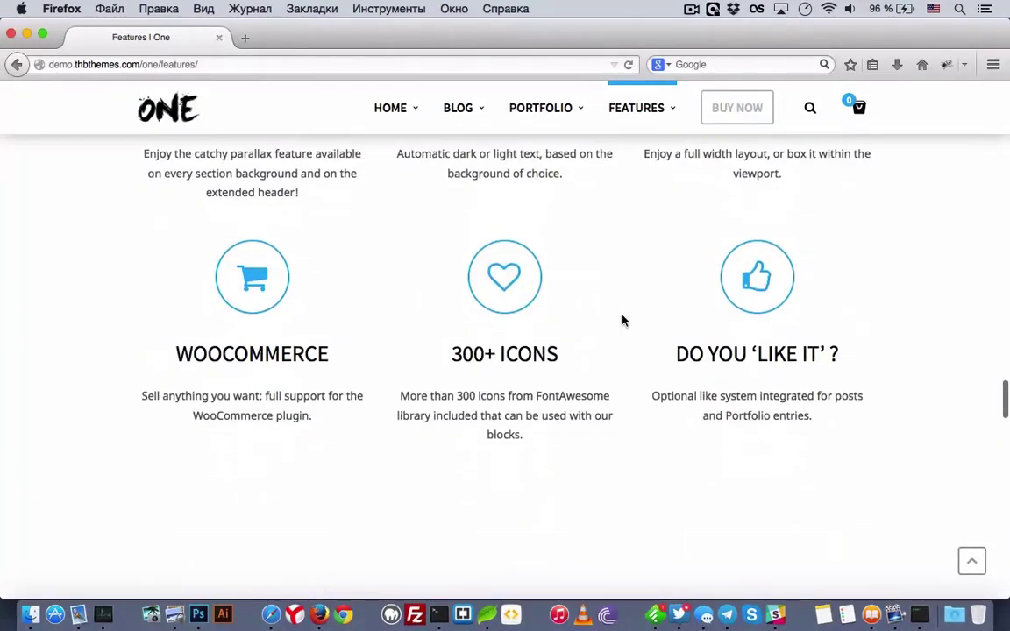
scroll(623, 320, down, 3)
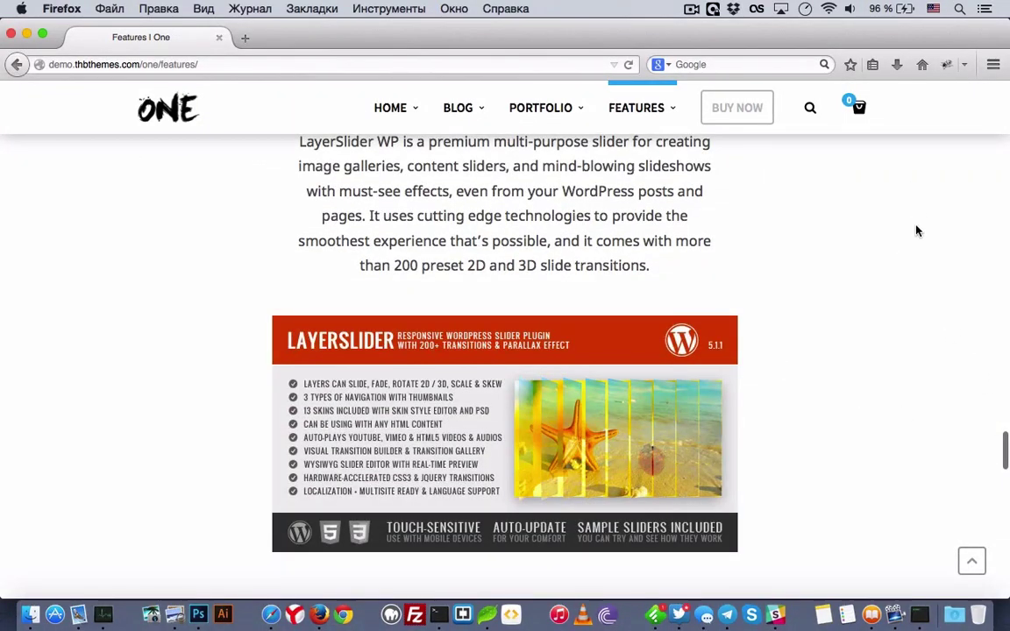
scroll(122, 362, down, 15)
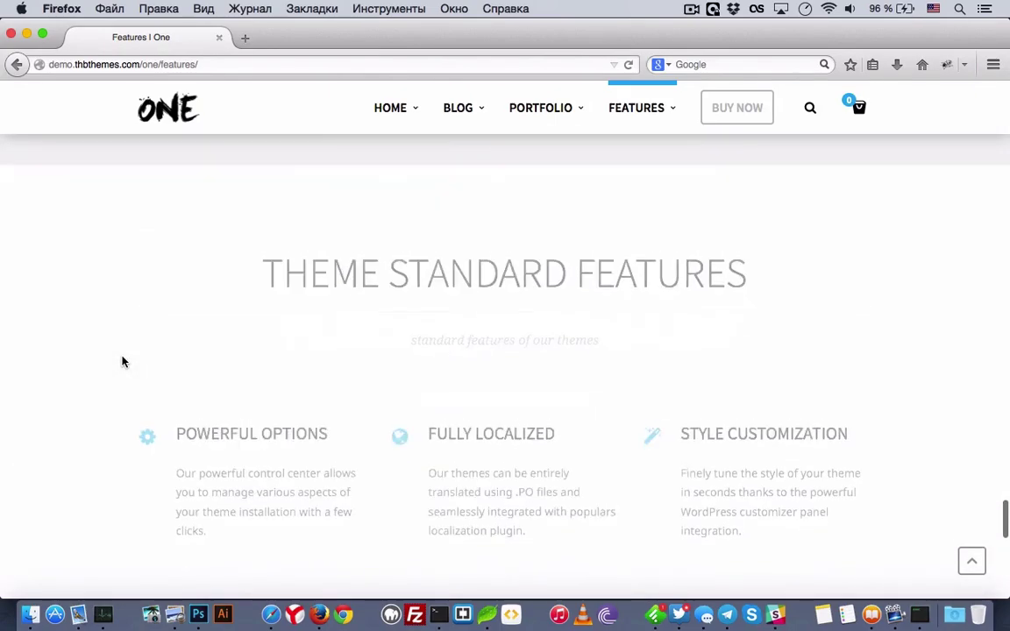
scroll(123, 362, up, 8)
scroll(123, 362, up, 20)
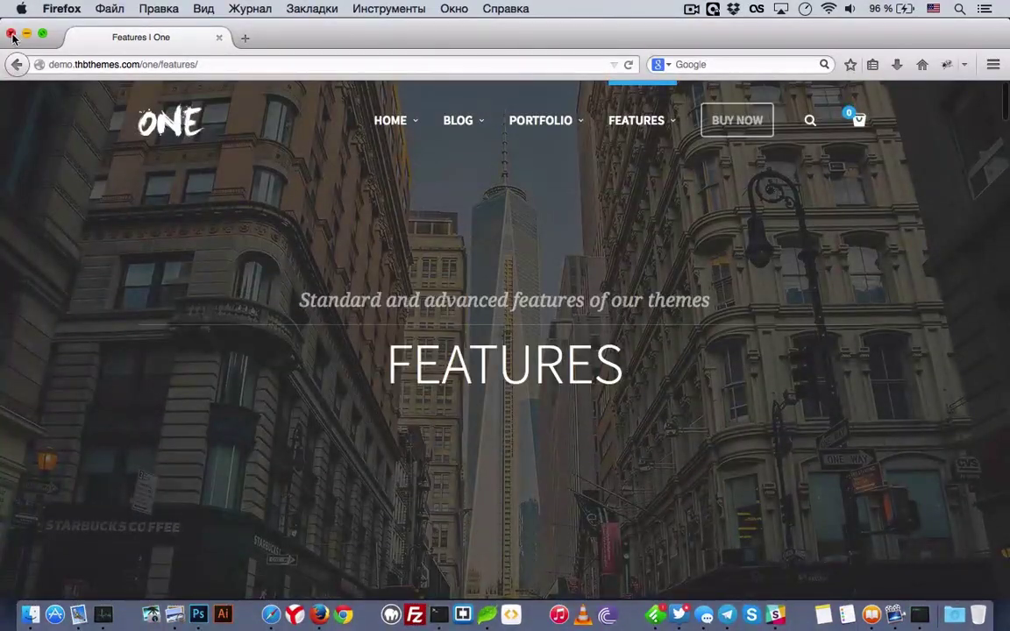
- Minimize the Firefox demo window, switch to the uWebDesign WordPress dashboard in Safari and open the installed themes page
click(27, 35)
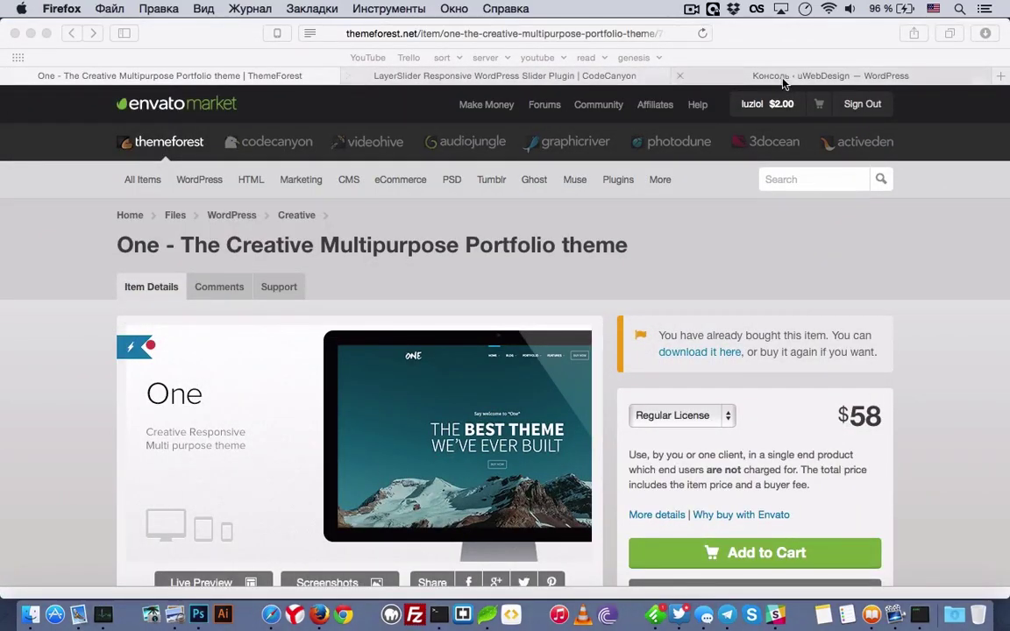
click(704, 73)
mouse_move(107, 366)
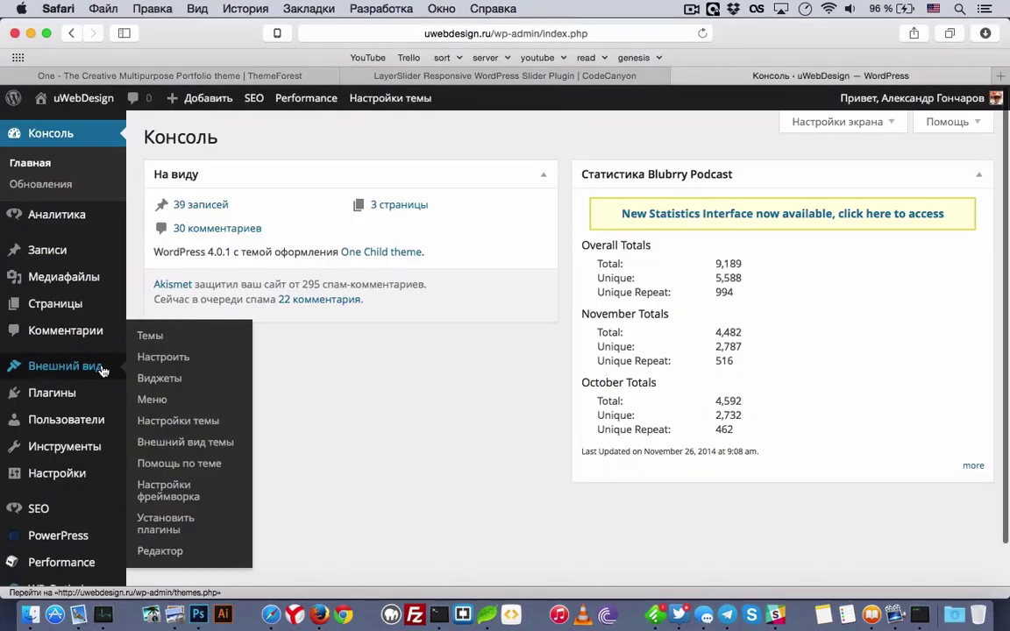
click(170, 342)
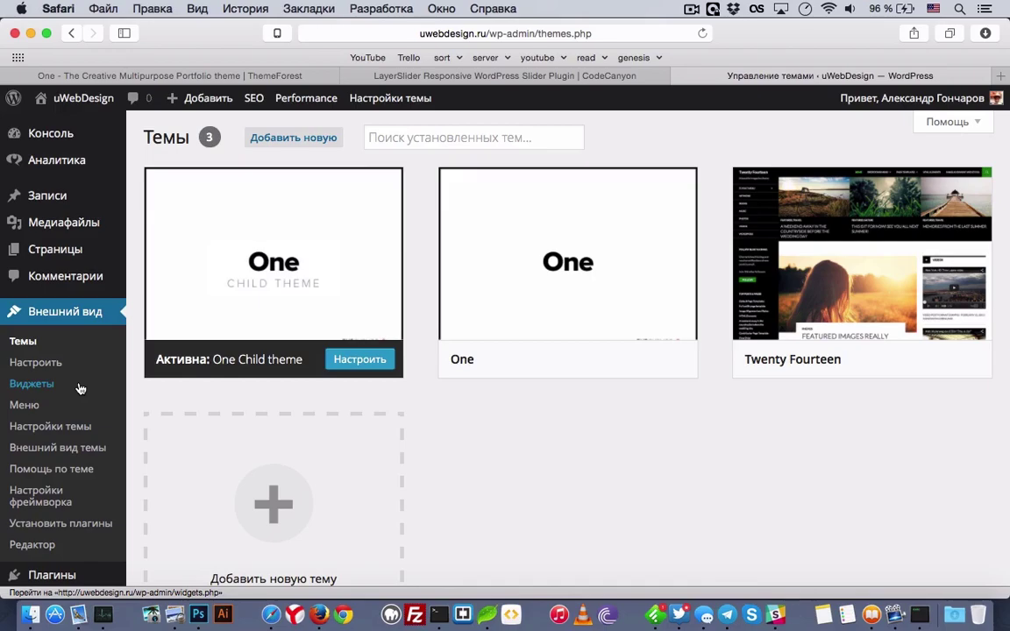
- Open the One Child theme's changelog from the theme settings and read through its current and older releases
click(78, 432)
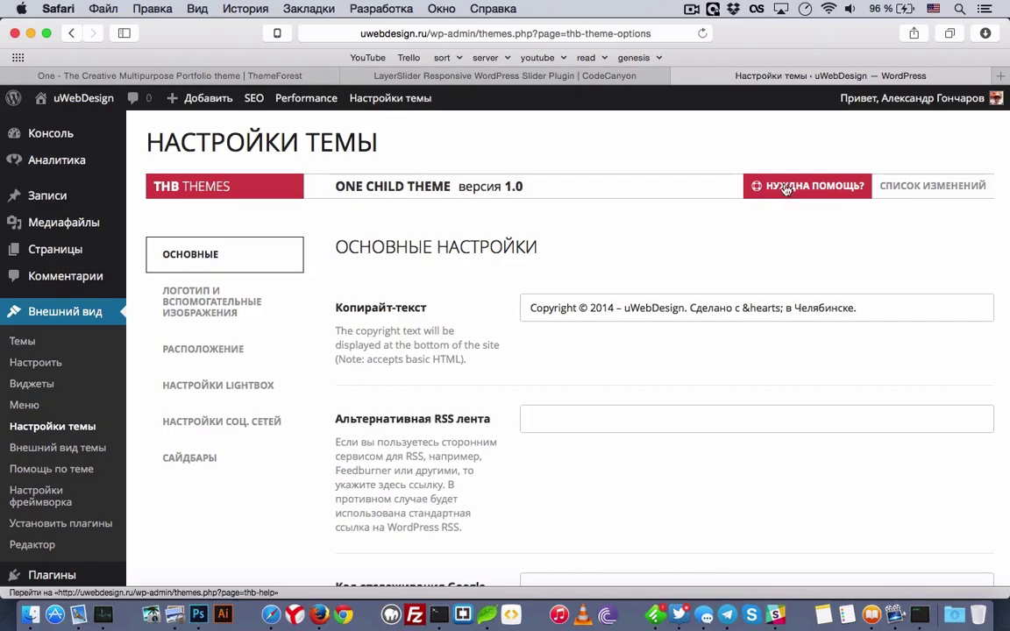
click(964, 190)
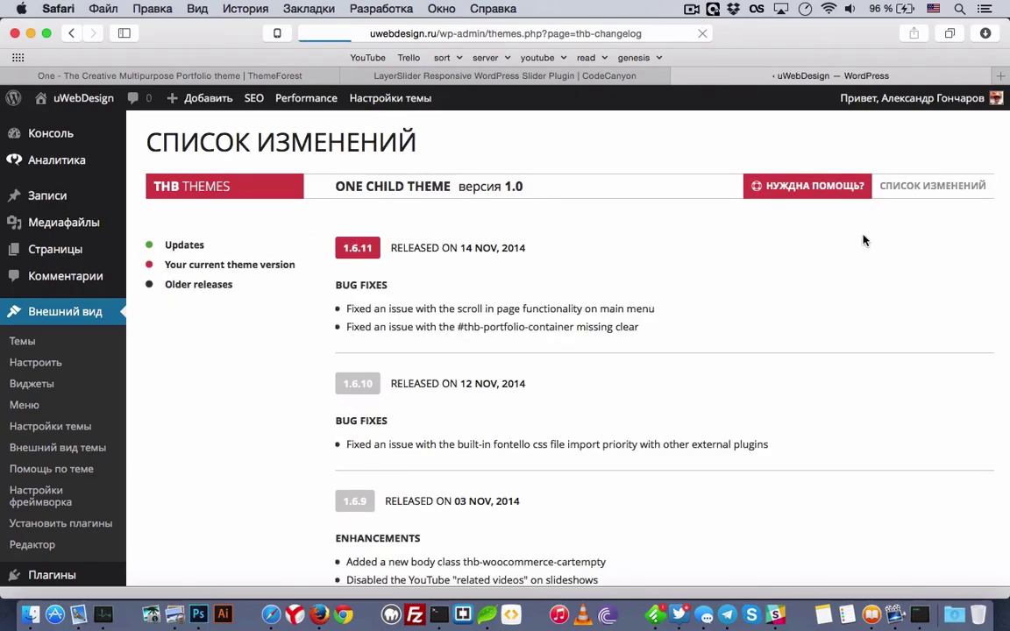
scroll(389, 295, down, 1)
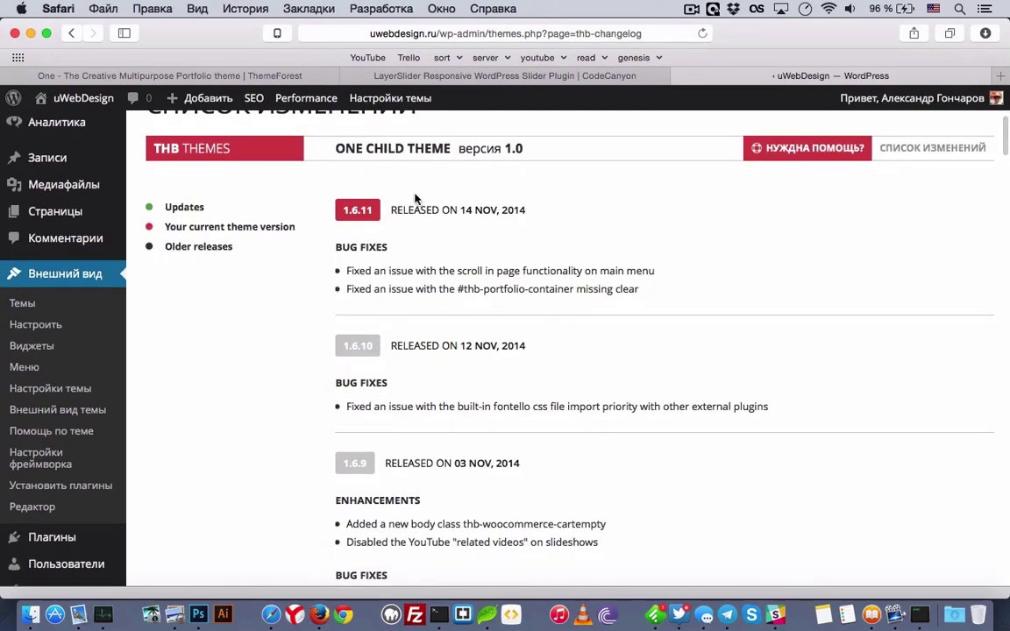
scroll(394, 289, down, 5)
scroll(402, 281, up, 4)
scroll(402, 281, up, 3)
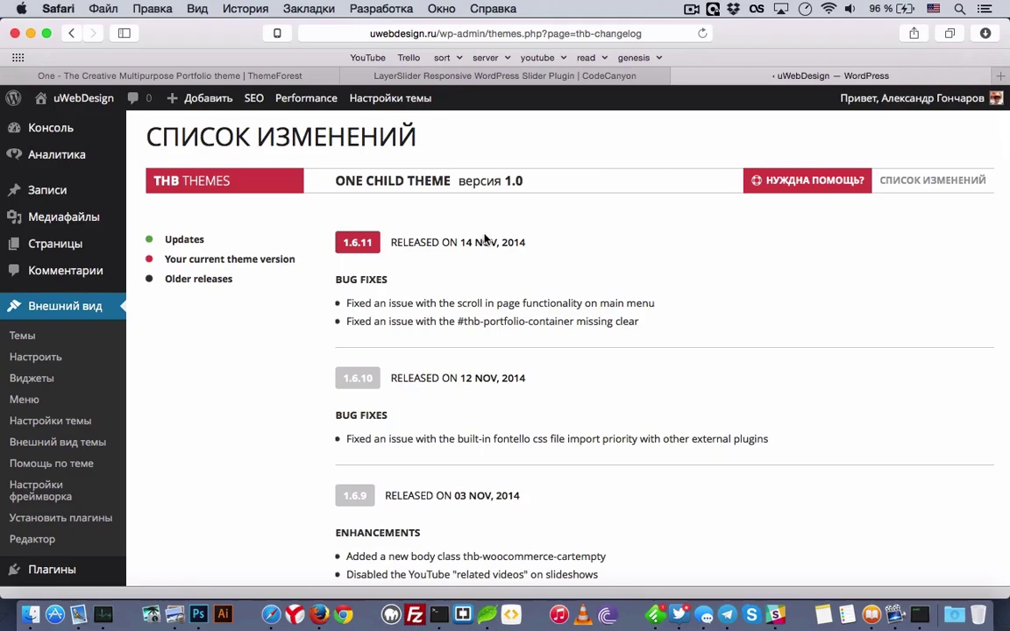
scroll(754, 202, up, 1)
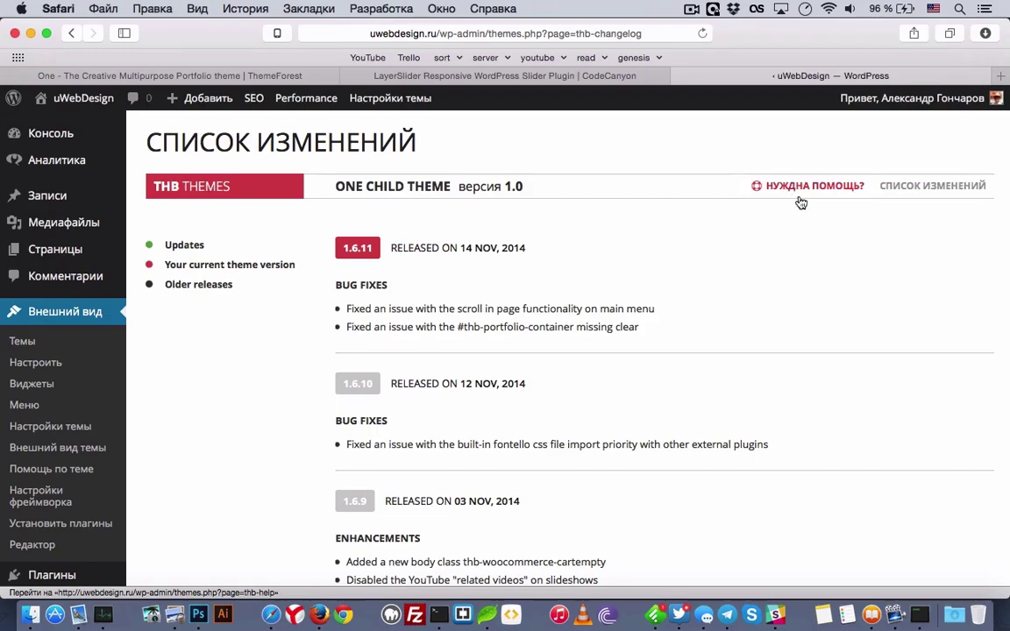
scroll(799, 202, down, 20)
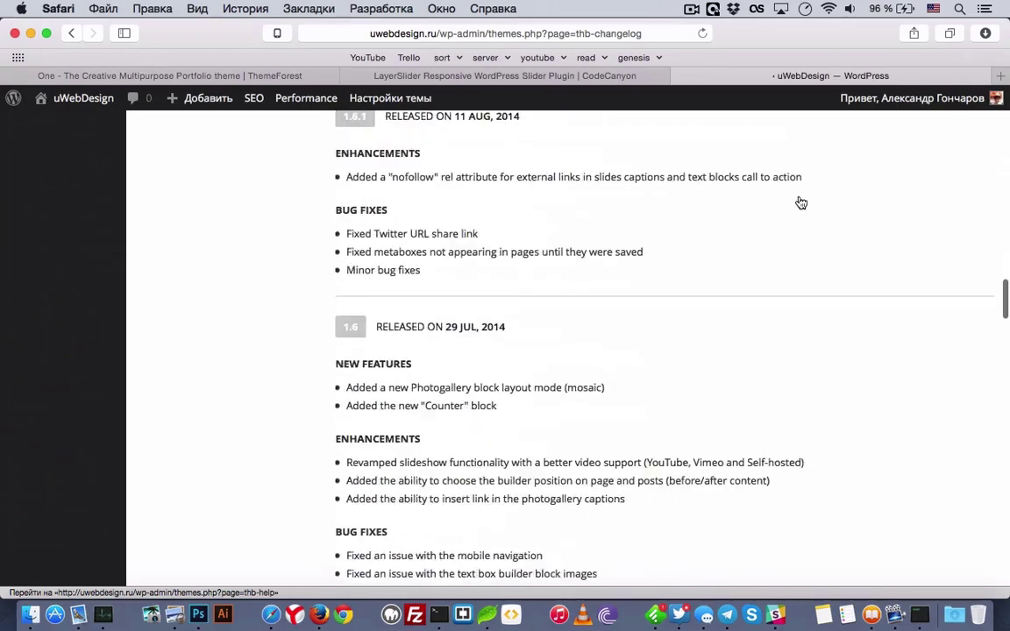
scroll(377, 424, down, 10)
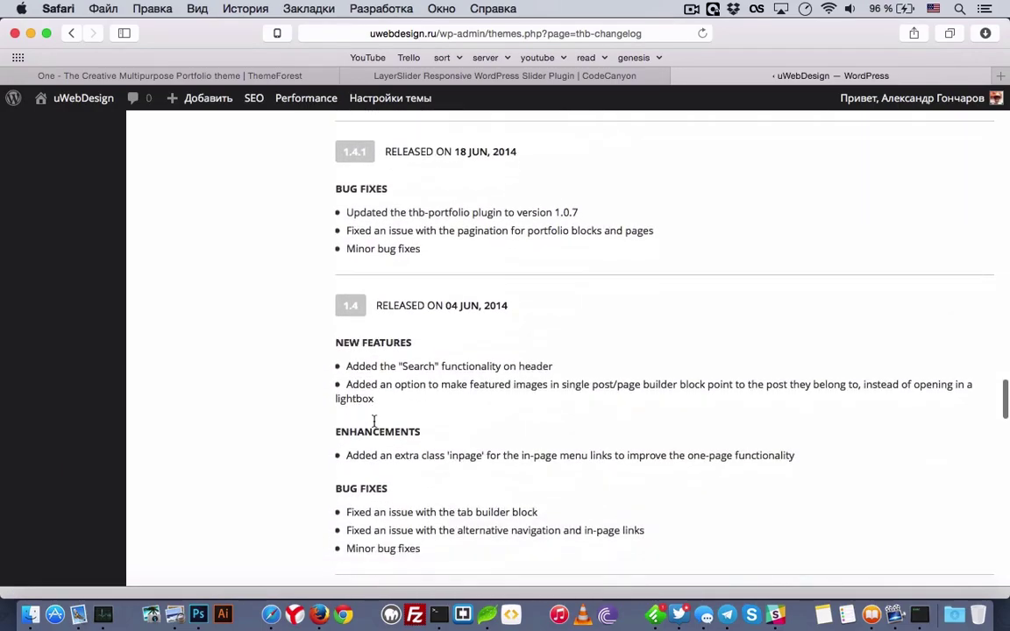
scroll(365, 368, up, 20)
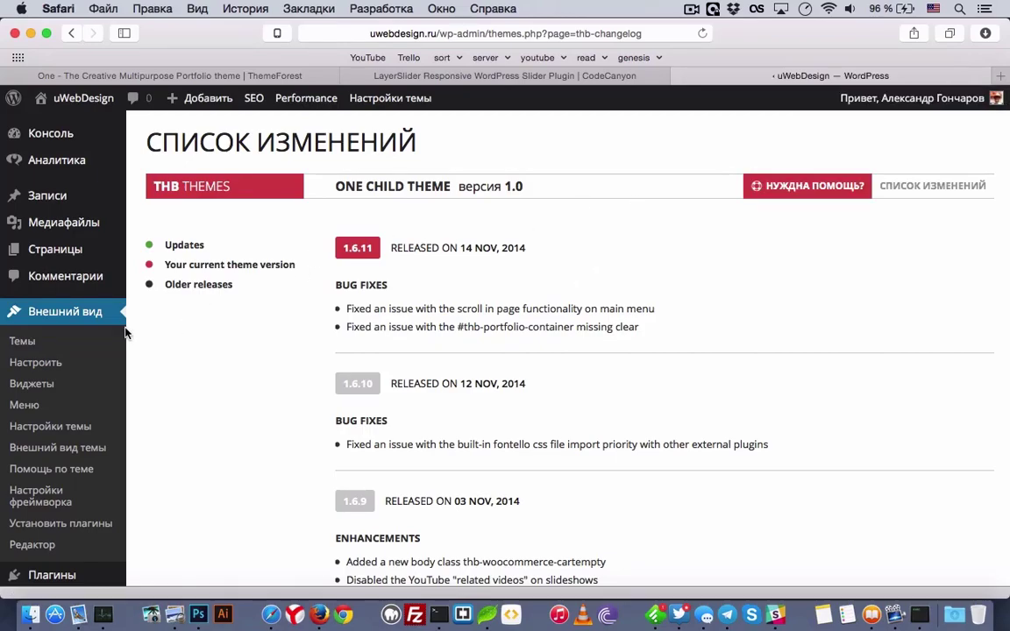
- Go back to the theme settings and examine the basic options for copyright text, alternative RSS feed and Google Analytics code
click(84, 425)
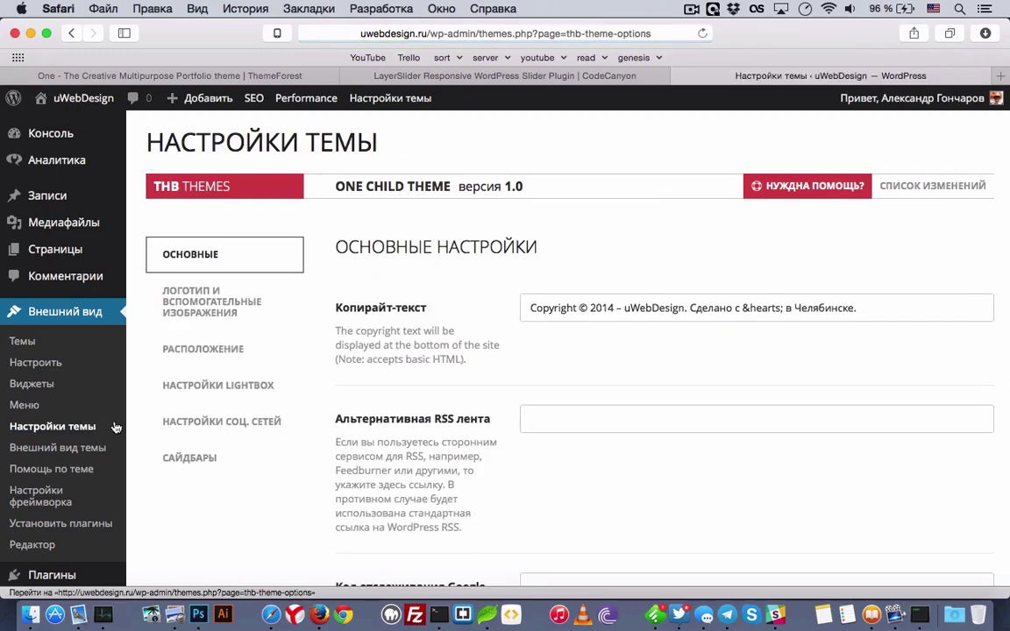
scroll(310, 422, down, 5)
scroll(311, 419, down, 2)
scroll(311, 412, up, 10)
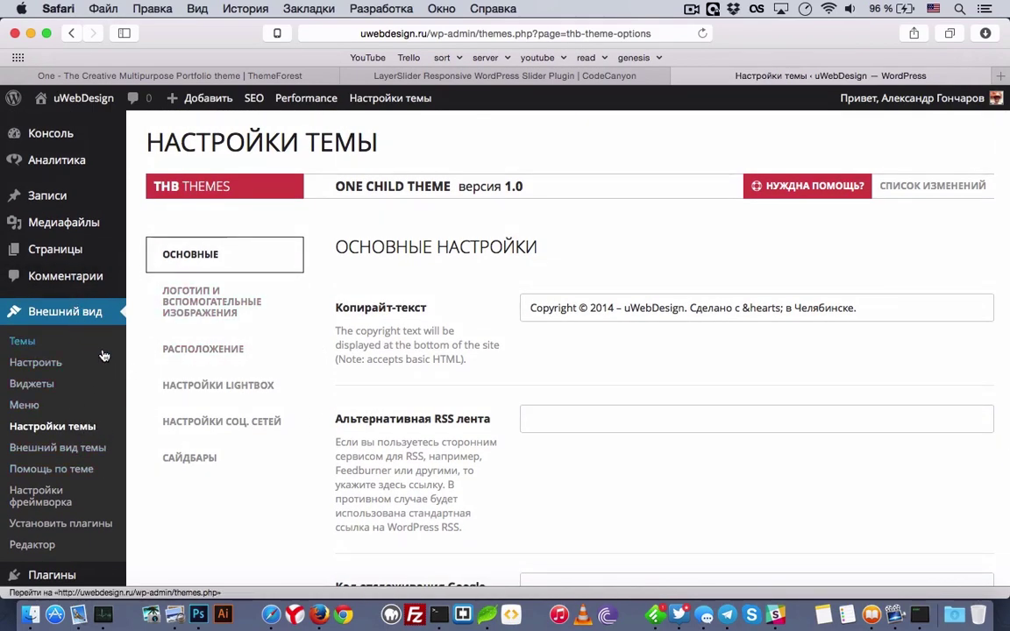
scroll(83, 515, down, 3)
scroll(225, 395, up, 3)
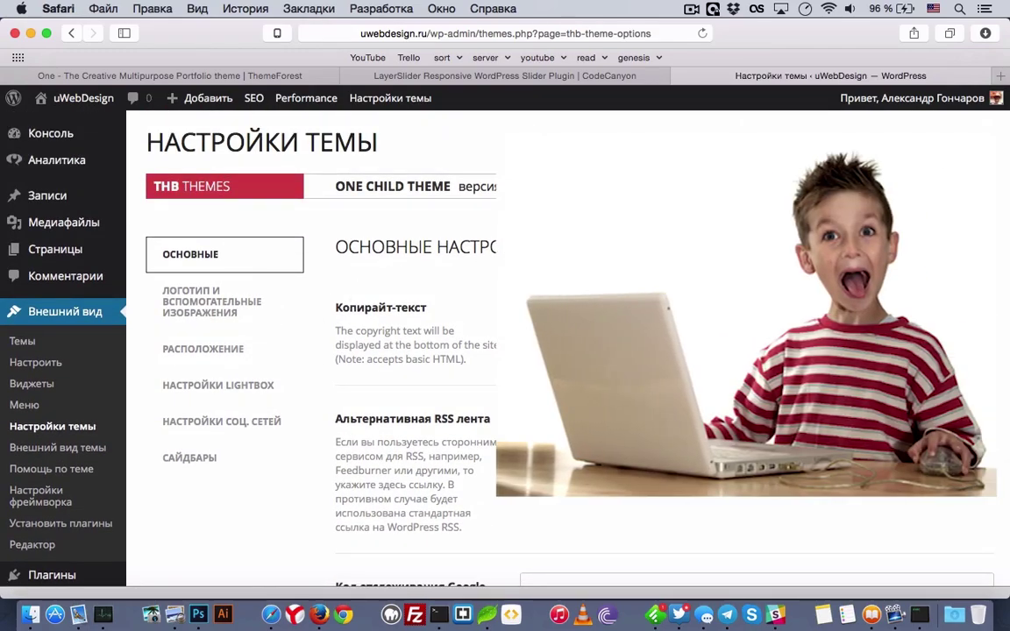
scroll(380, 326, down, 5)
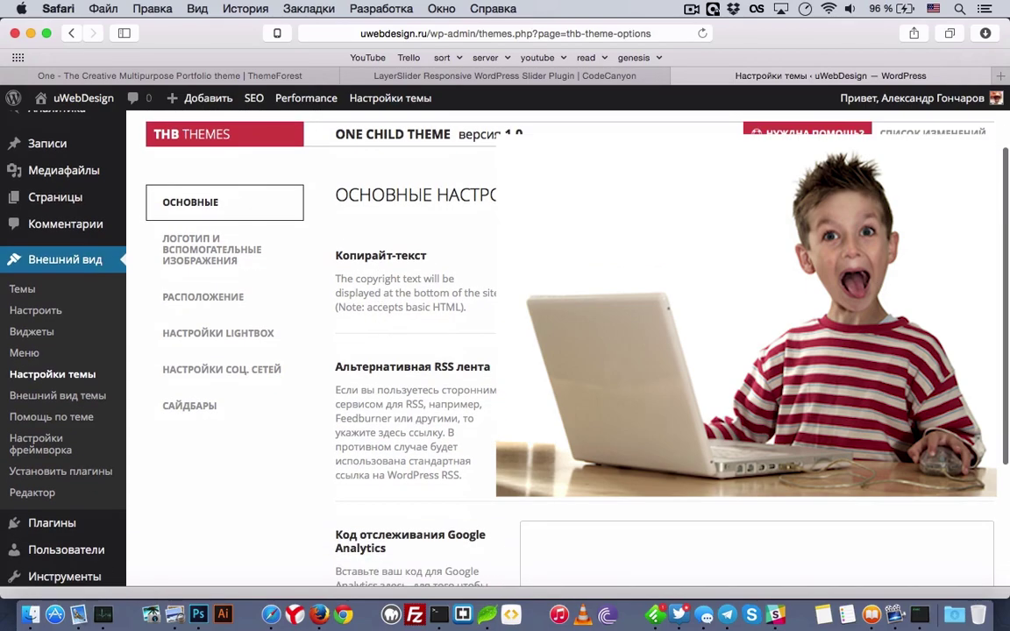
scroll(497, 260, up, 1)
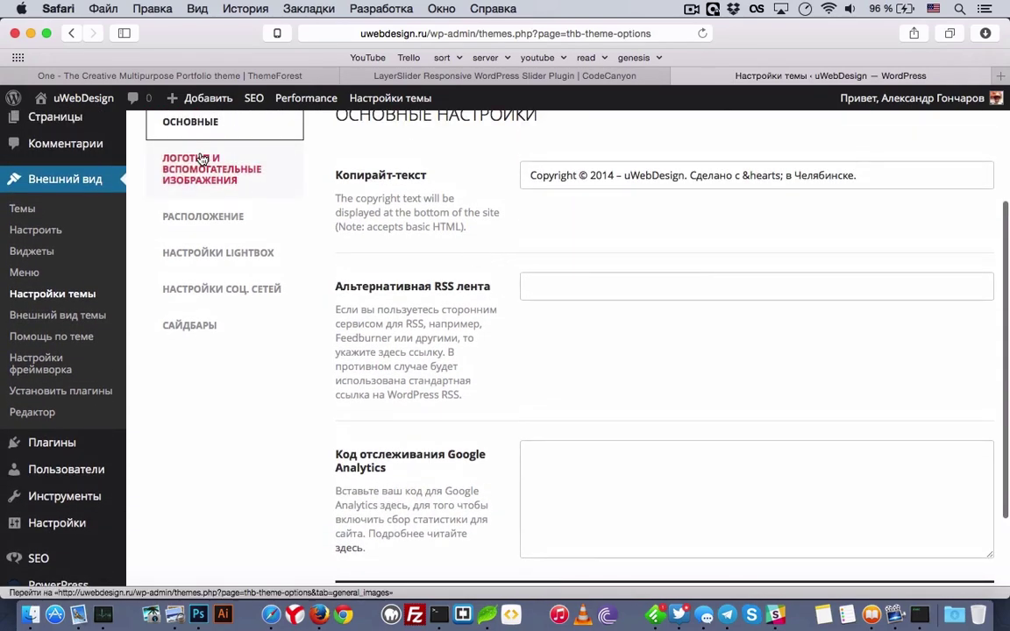
- Open the logo and auxiliary images settings and review the regular, retina and white logo fields
click(203, 163)
scroll(342, 343, up, 3)
scroll(342, 343, down, 4)
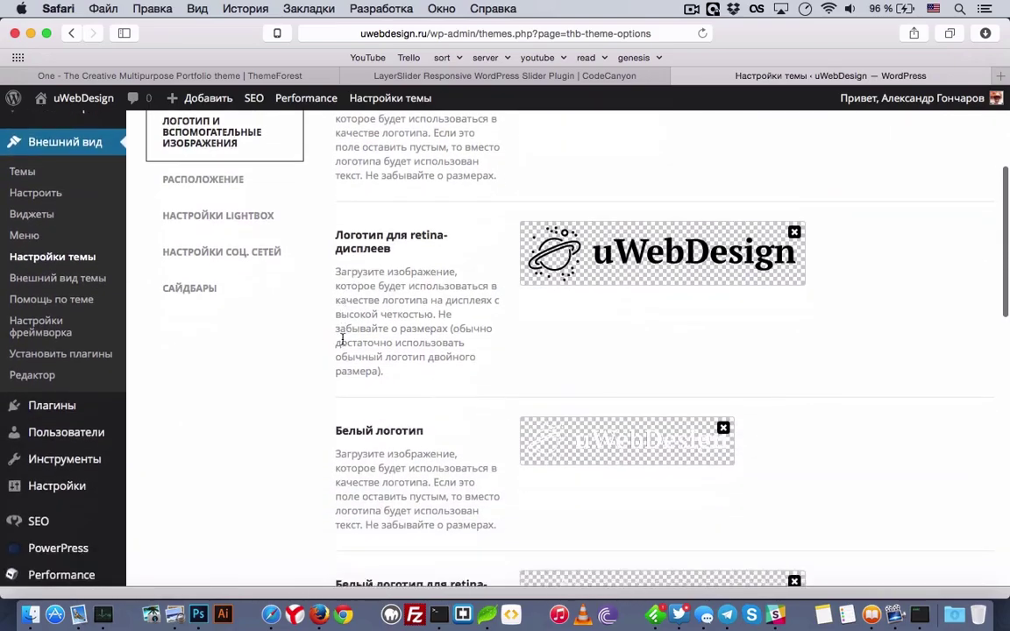
scroll(342, 337, up, 3)
scroll(604, 333, down, 10)
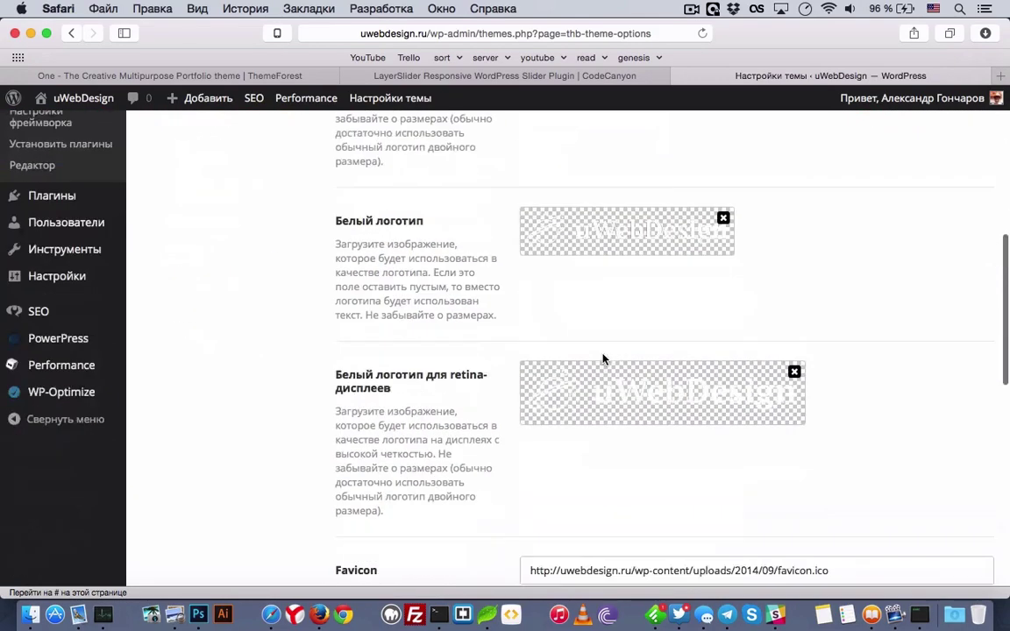
- Review the favicon and Apple Touch Icon fields in the logo and auxiliary images settings
scroll(595, 349, down, 5)
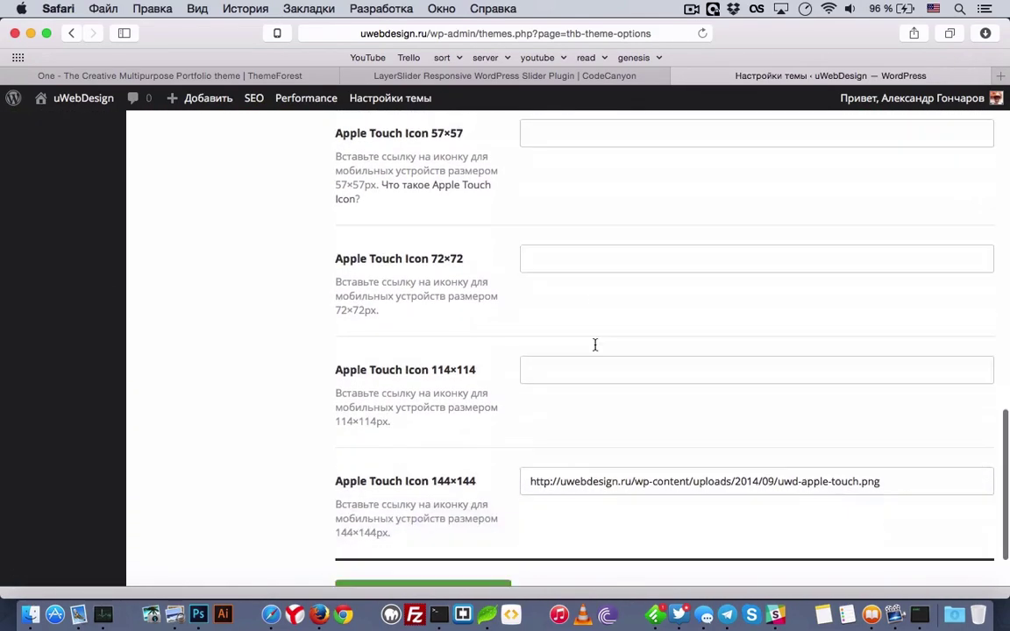
scroll(491, 329, up, 15)
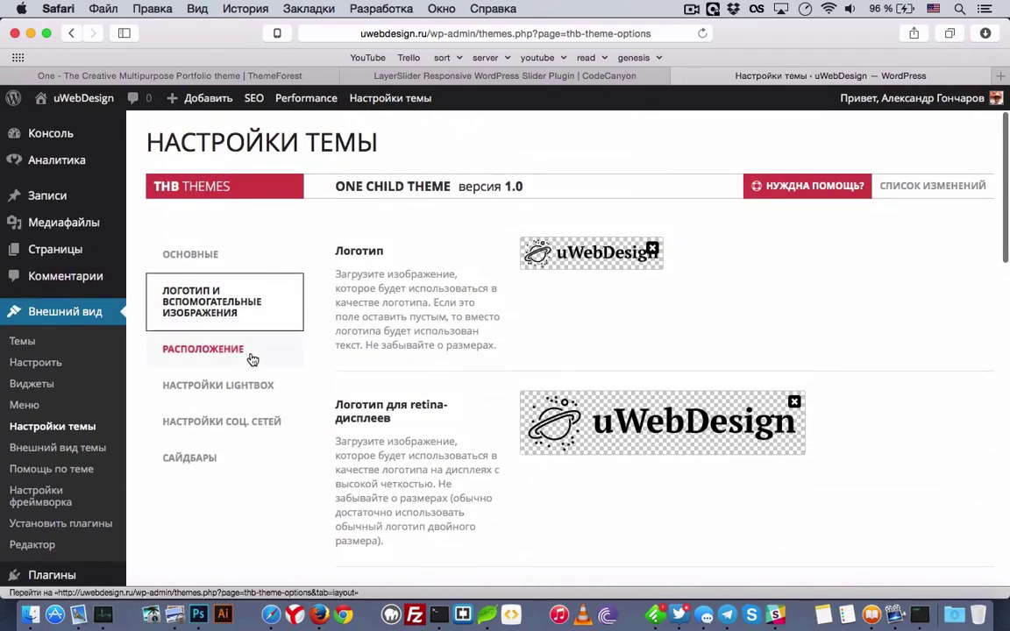
- Open the theme's layout settings and examine the available footer column layouts and the header logo position option
click(250, 353)
scroll(458, 377, down, 5)
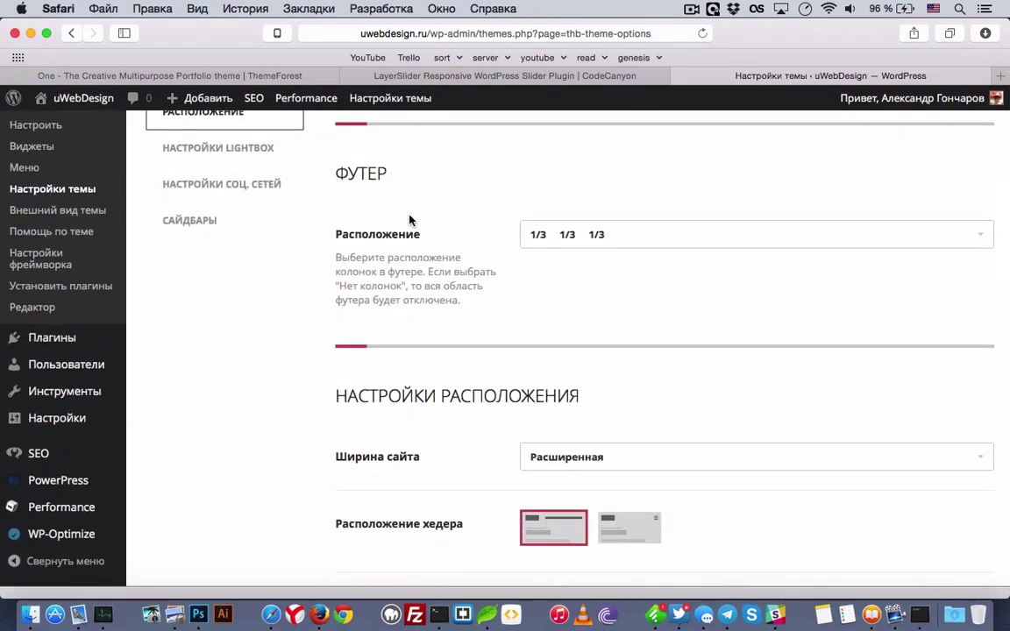
click(561, 236)
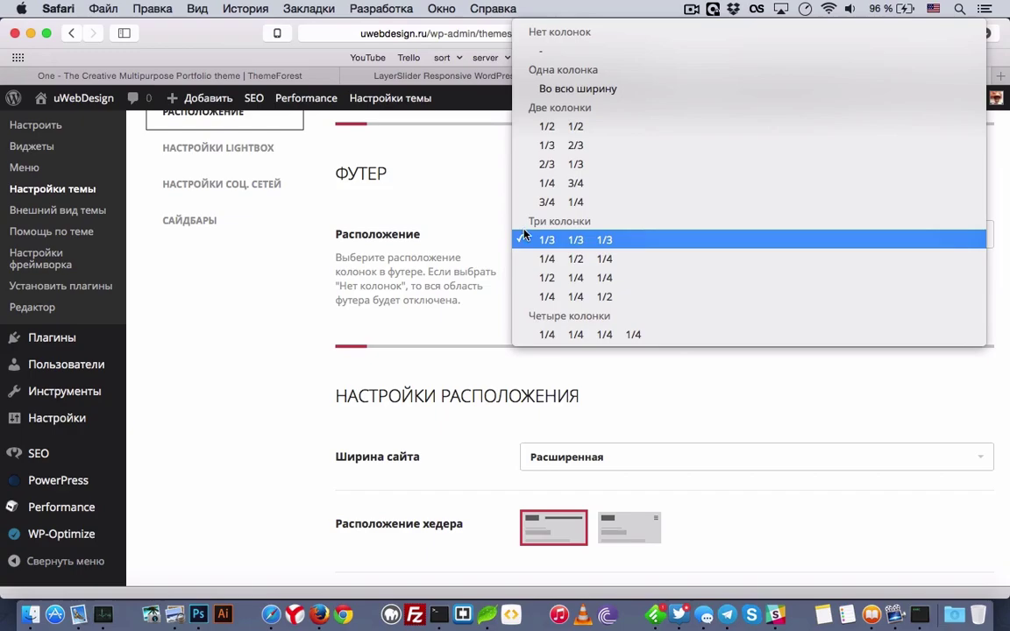
click(460, 224)
scroll(460, 224, up, 5)
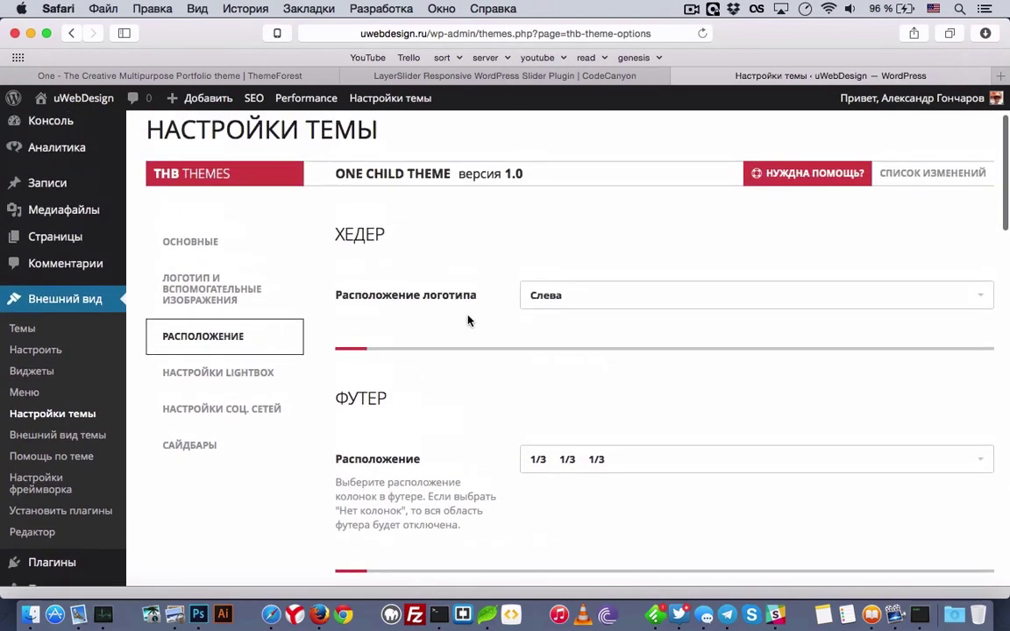
- Review the remaining layout settings for site width, header behaviour, social networks and responsiveness below 960px and 768px
scroll(556, 302, down, 15)
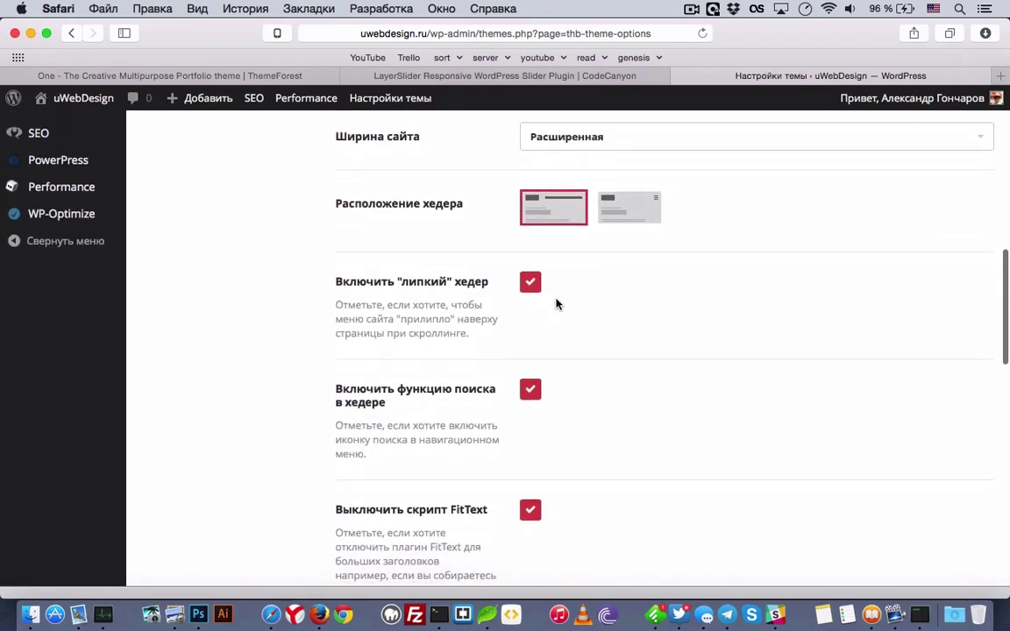
scroll(556, 304, down, 5)
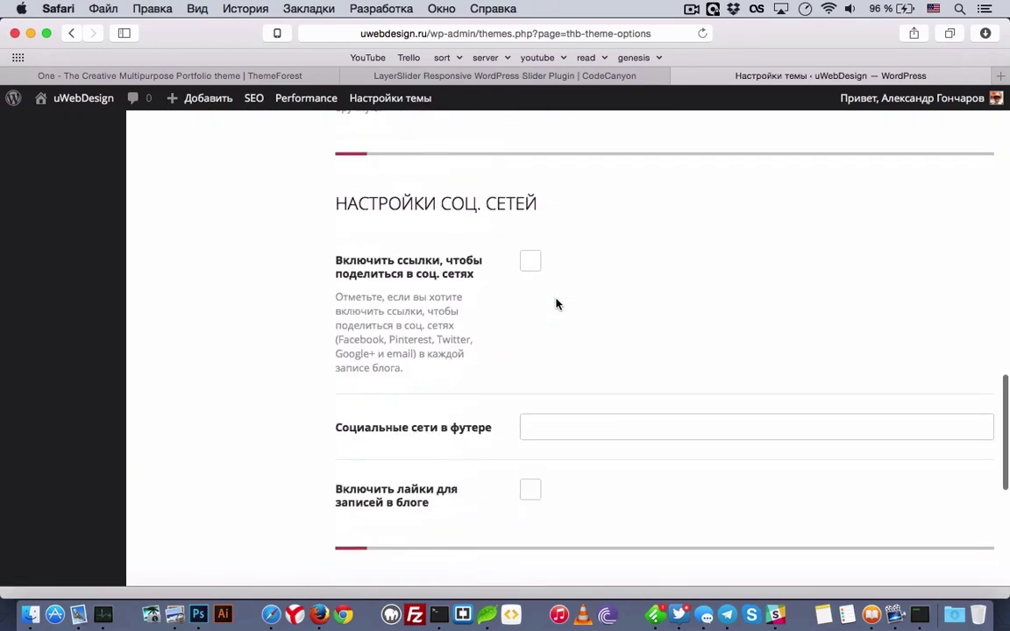
scroll(556, 304, down, 2)
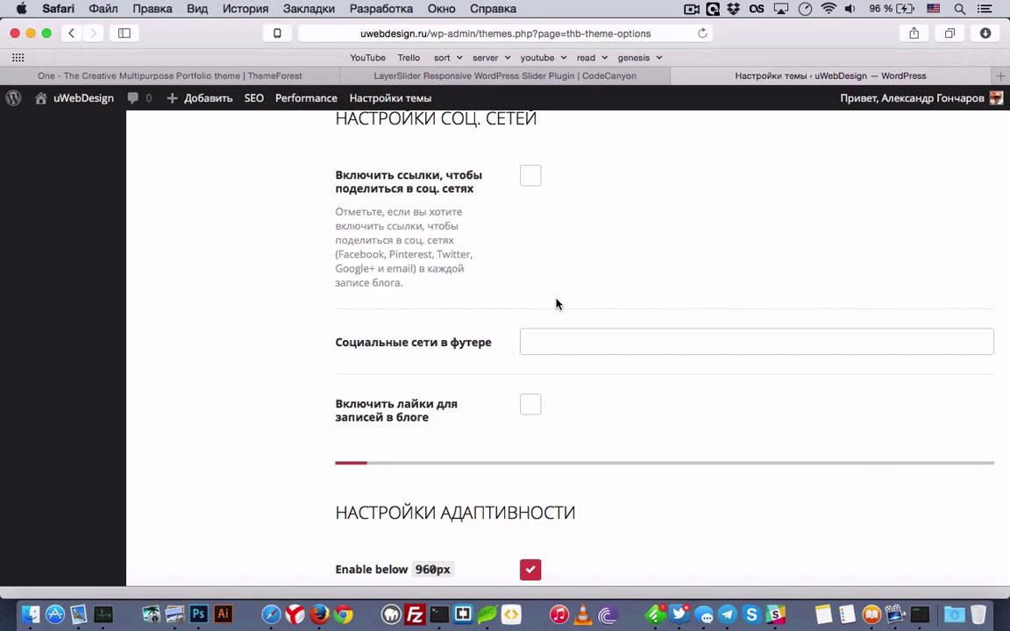
scroll(555, 304, up, 2)
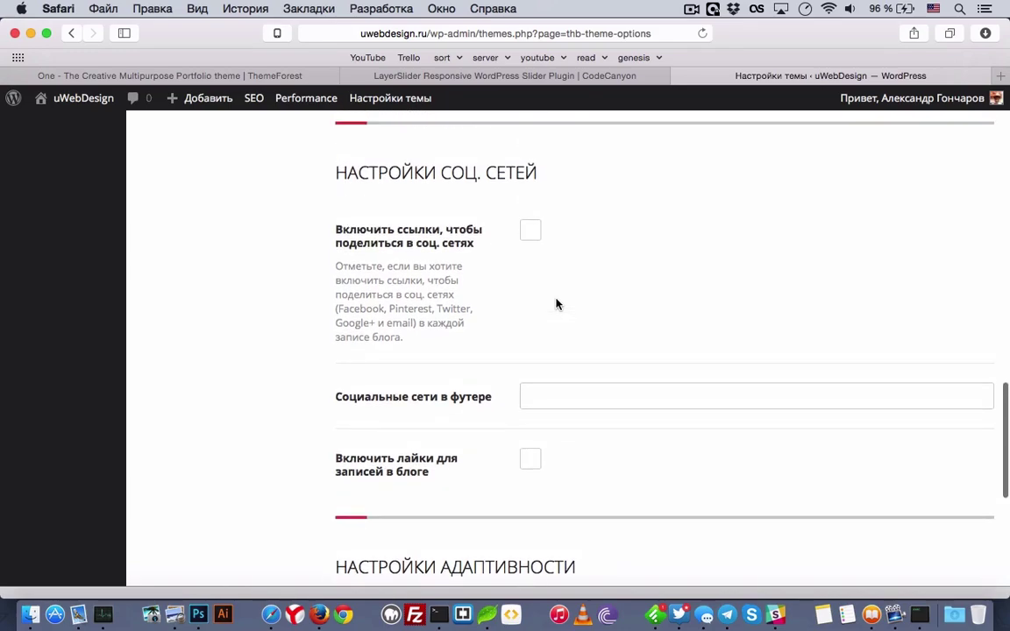
scroll(555, 304, down, 5)
scroll(556, 304, up, 10)
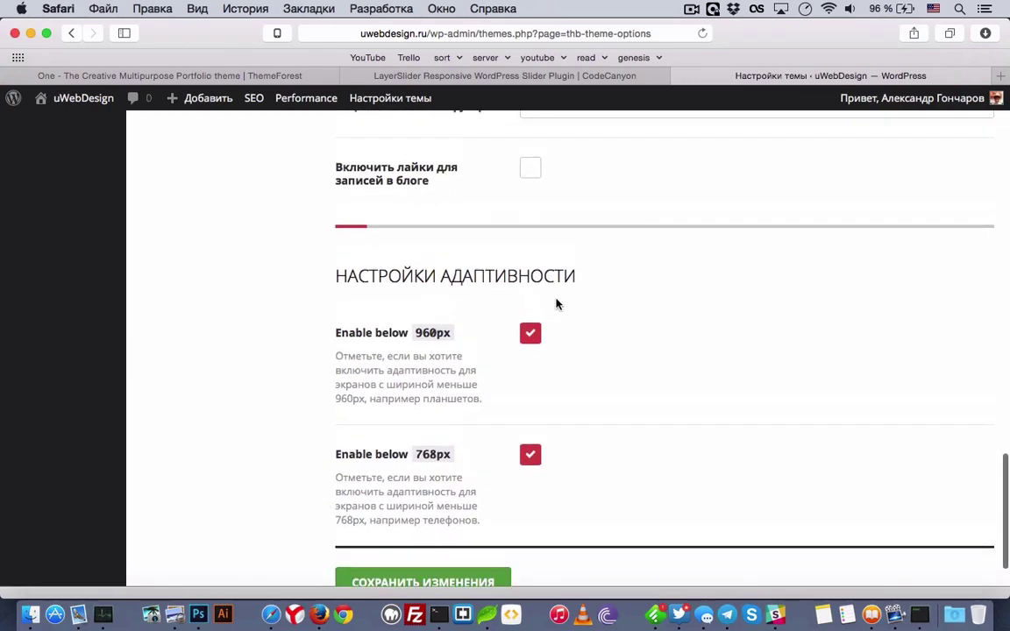
scroll(556, 305, up, 5)
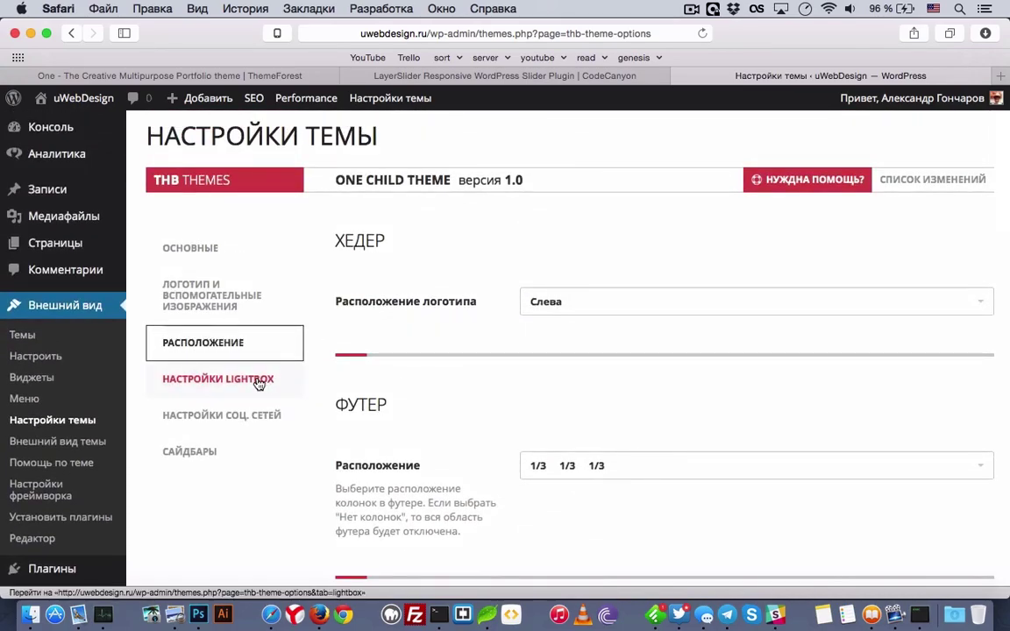
- Open the theme appearance page and look through the custom front-end CSS down to its last rules
click(79, 444)
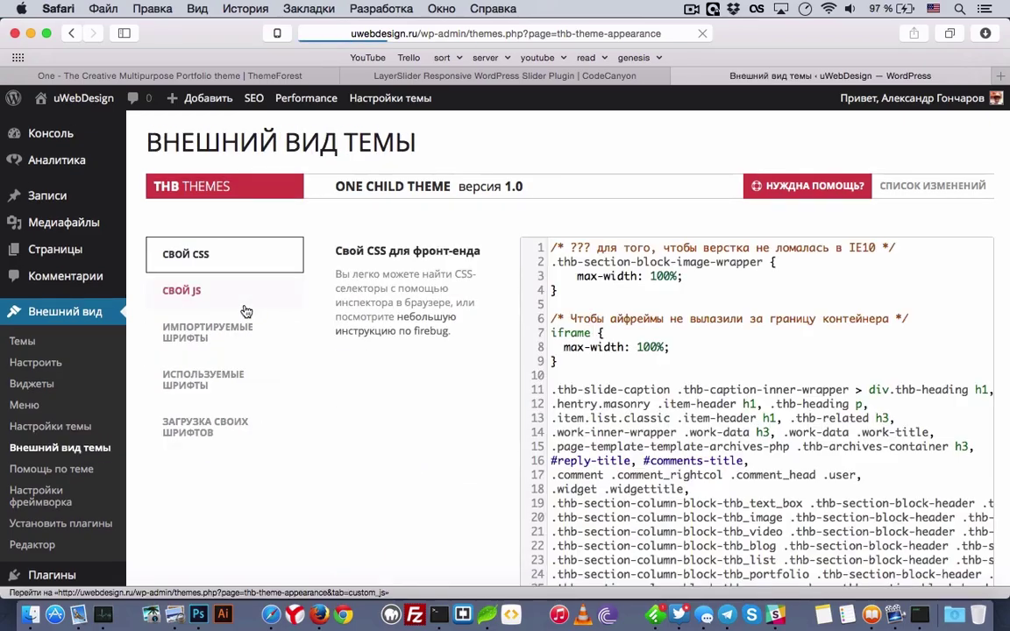
scroll(492, 398, down, 5)
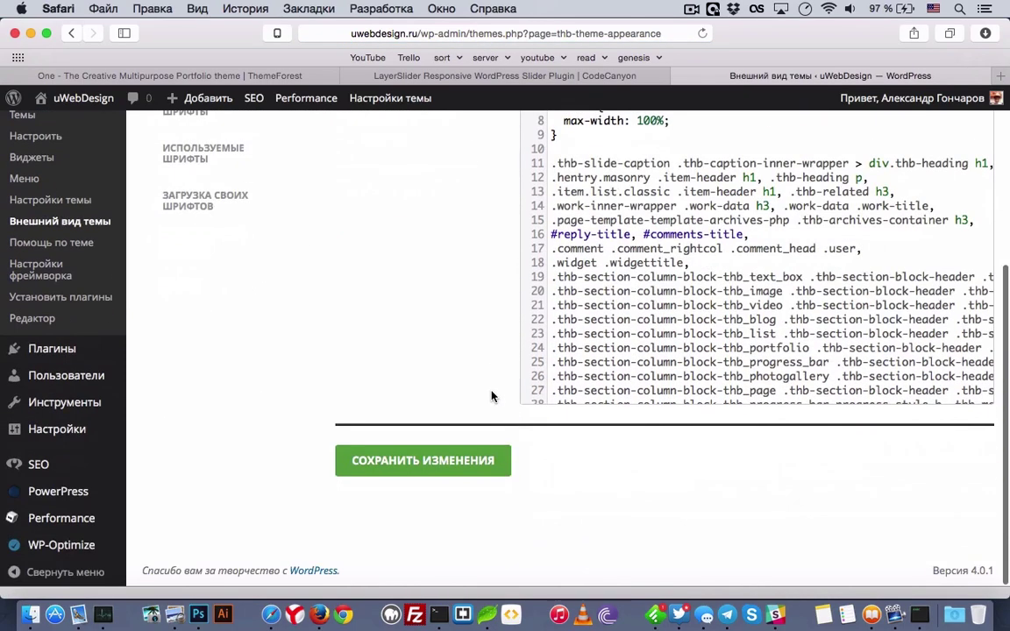
scroll(492, 397, up, 5)
scroll(685, 415, down, 15)
scroll(685, 415, down, 20)
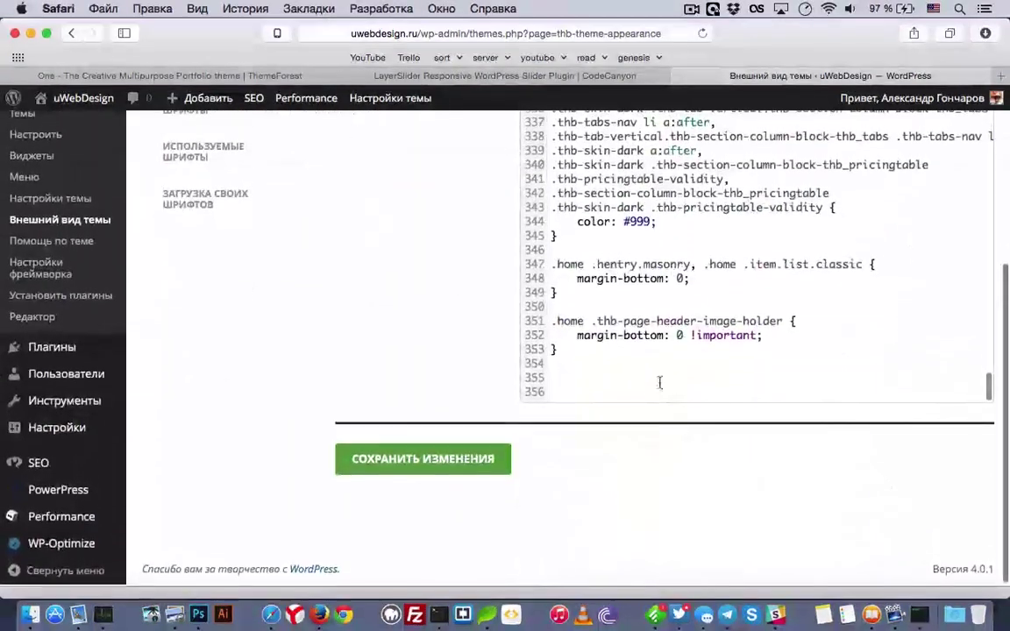
scroll(470, 308, up, 5)
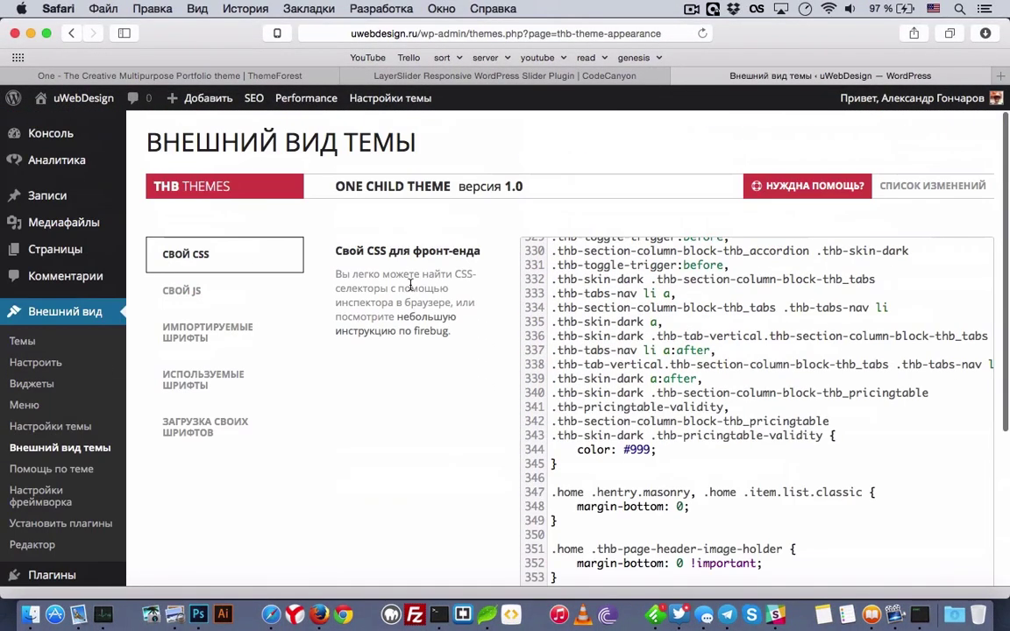
- View the custom front-end JS, return briefly to the custom CSS, and bring the JS code back up
click(272, 292)
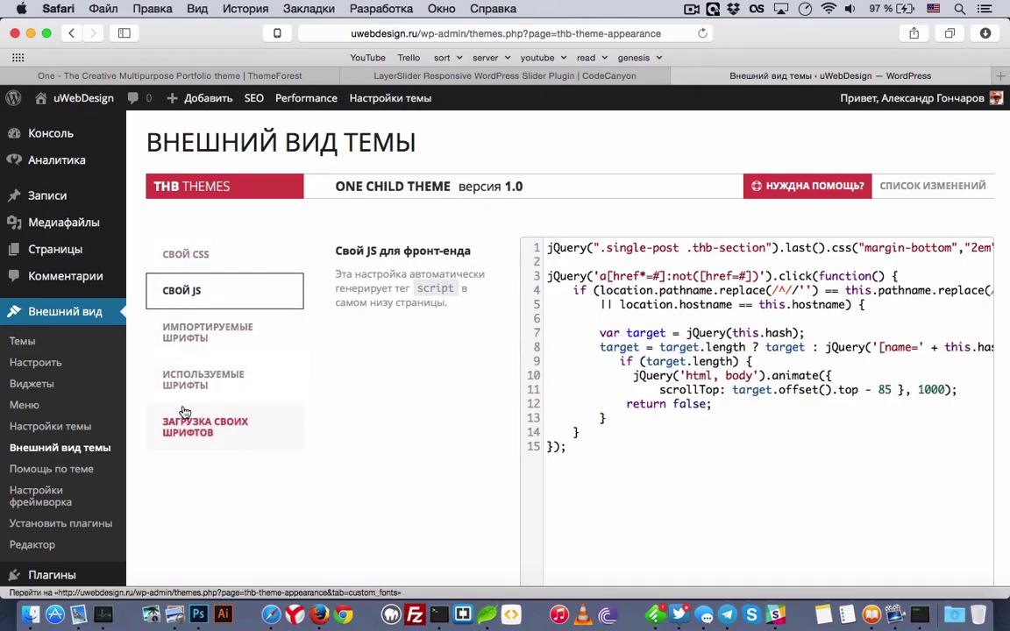
click(268, 254)
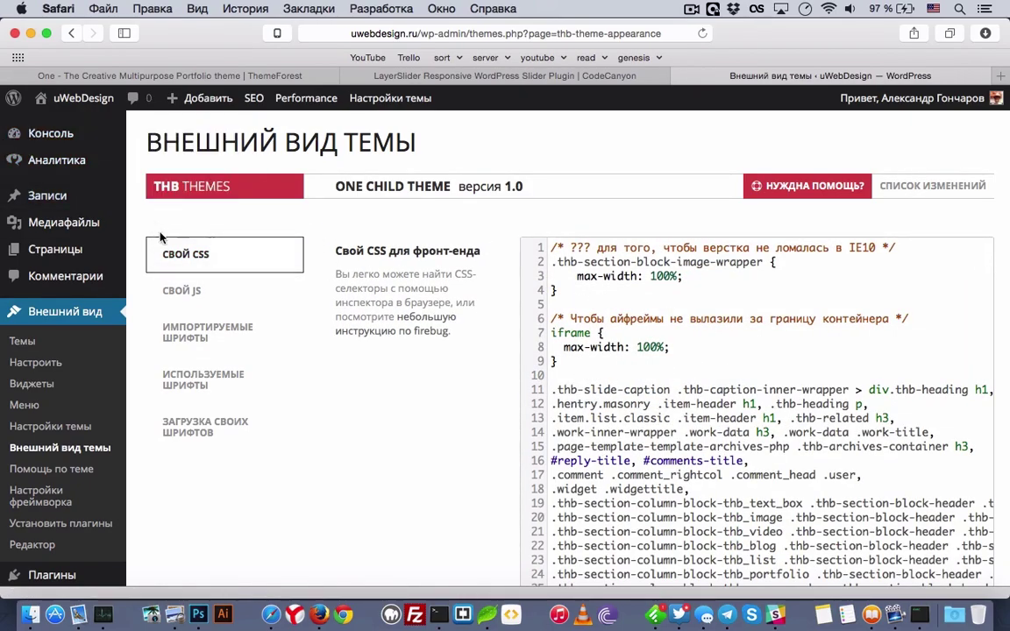
click(201, 300)
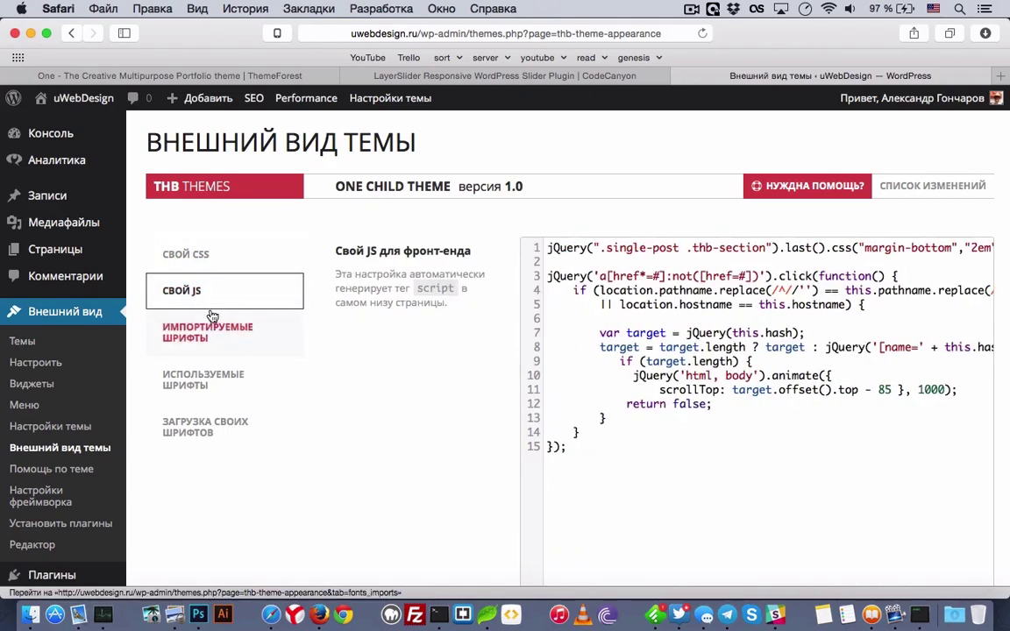
- Open the imported fonts settings and review the Google Fonts section, Typekit kit ID field and external font import code
click(207, 333)
scroll(340, 374, down, 5)
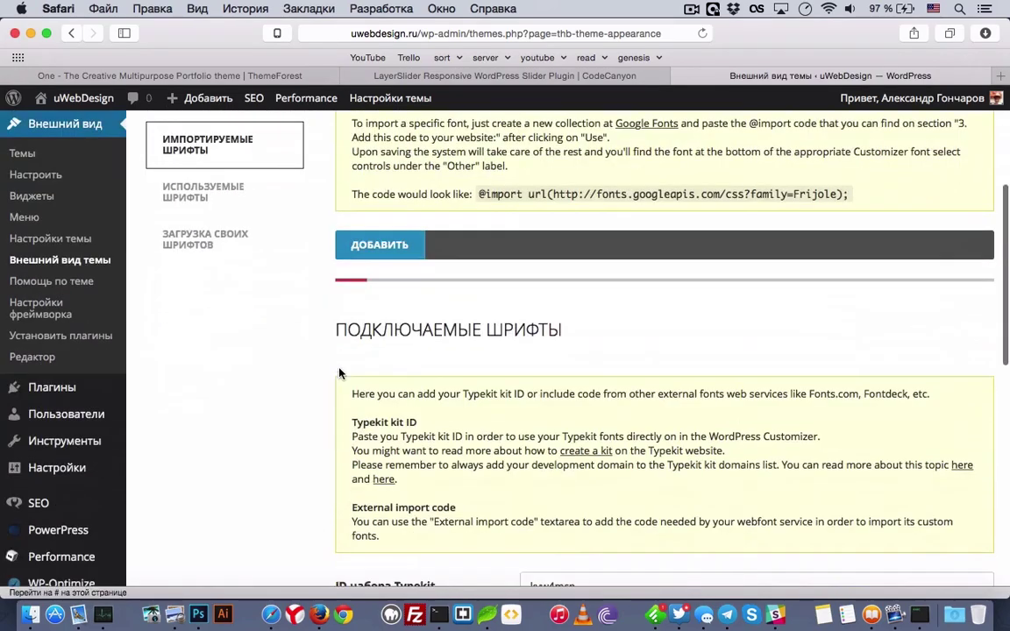
scroll(305, 327, up, 2)
scroll(436, 220, down, 10)
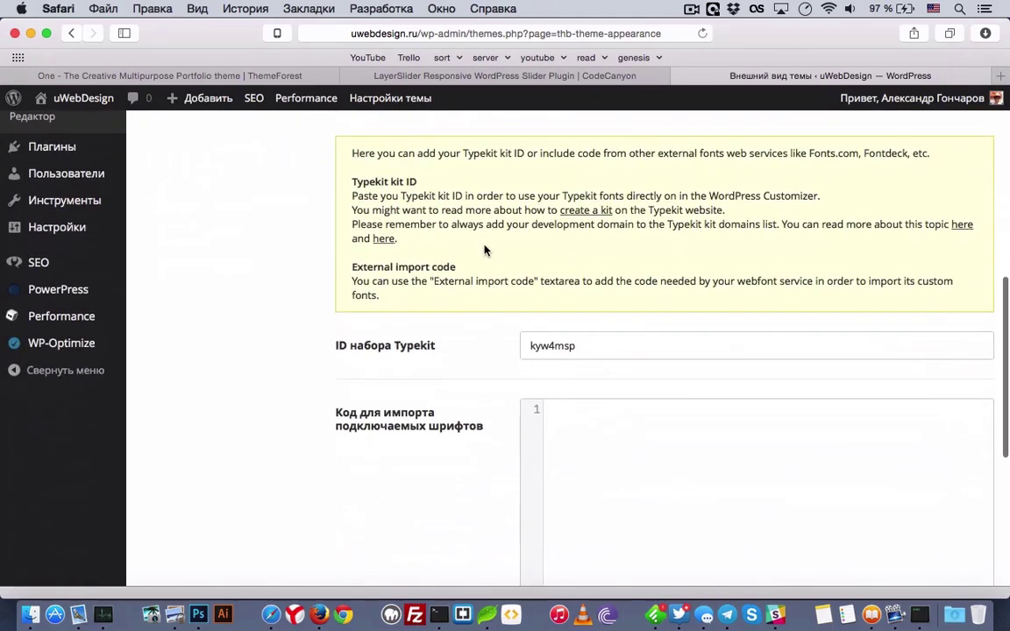
scroll(526, 272, up, 3)
scroll(553, 332, up, 3)
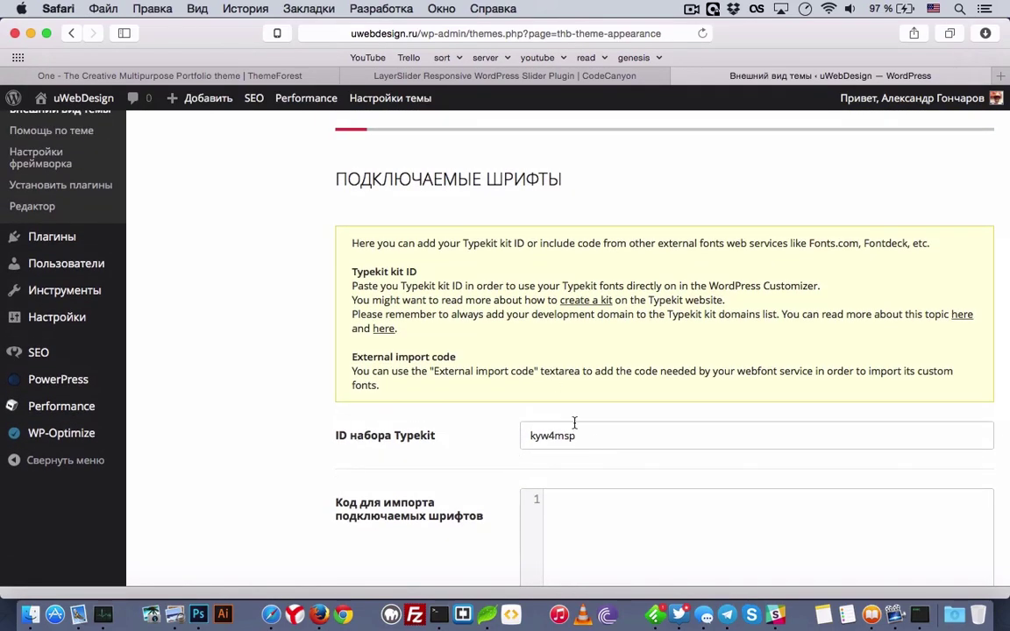
scroll(360, 375, down, 8)
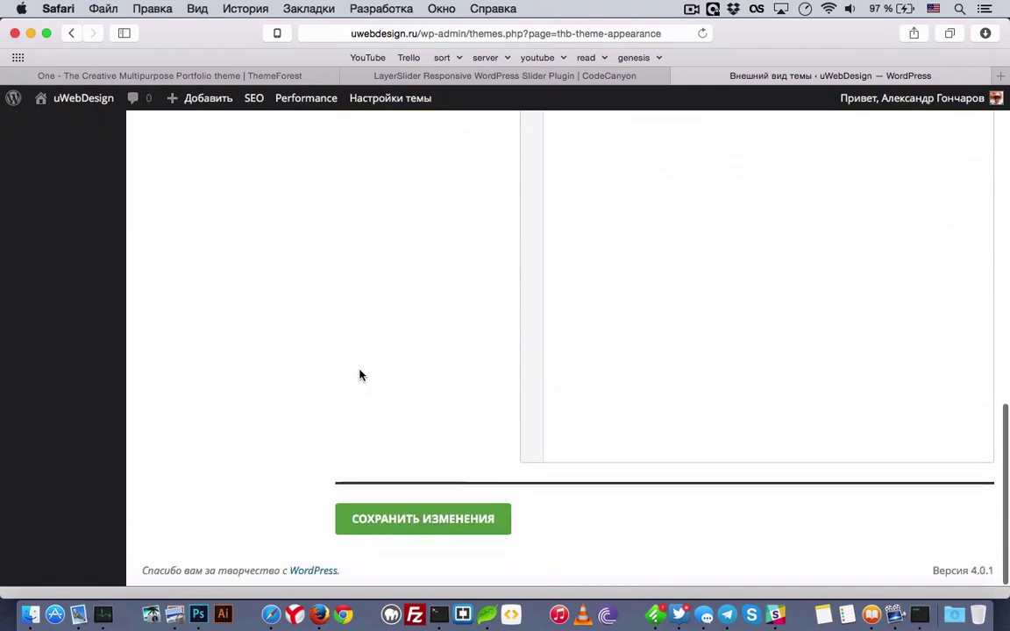
scroll(360, 375, up, 10)
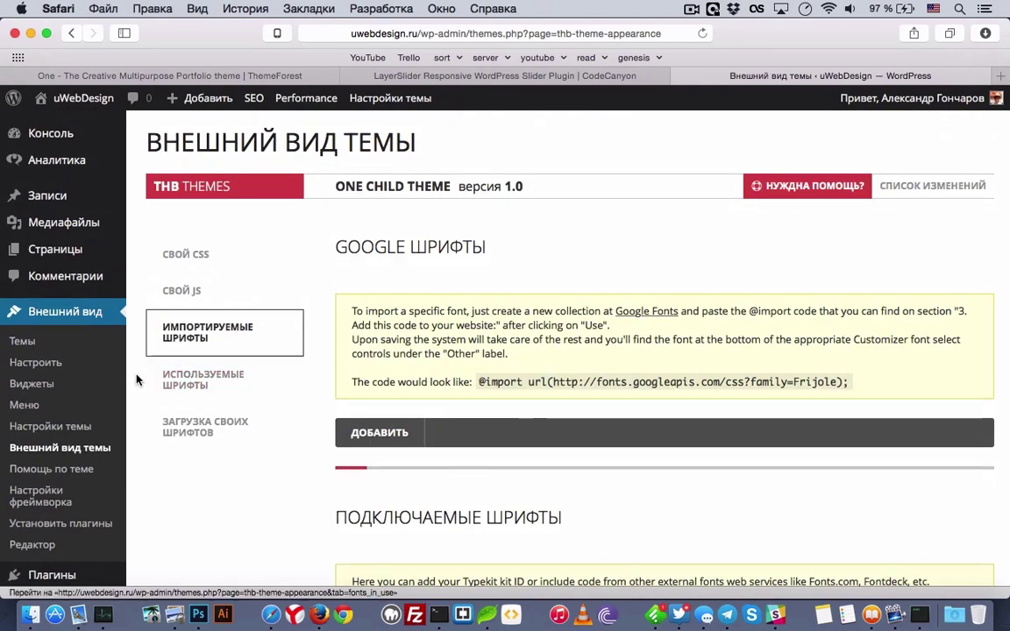
- Open the theme help page and look through its setup steps, demo content video and frequently asked questions
click(77, 469)
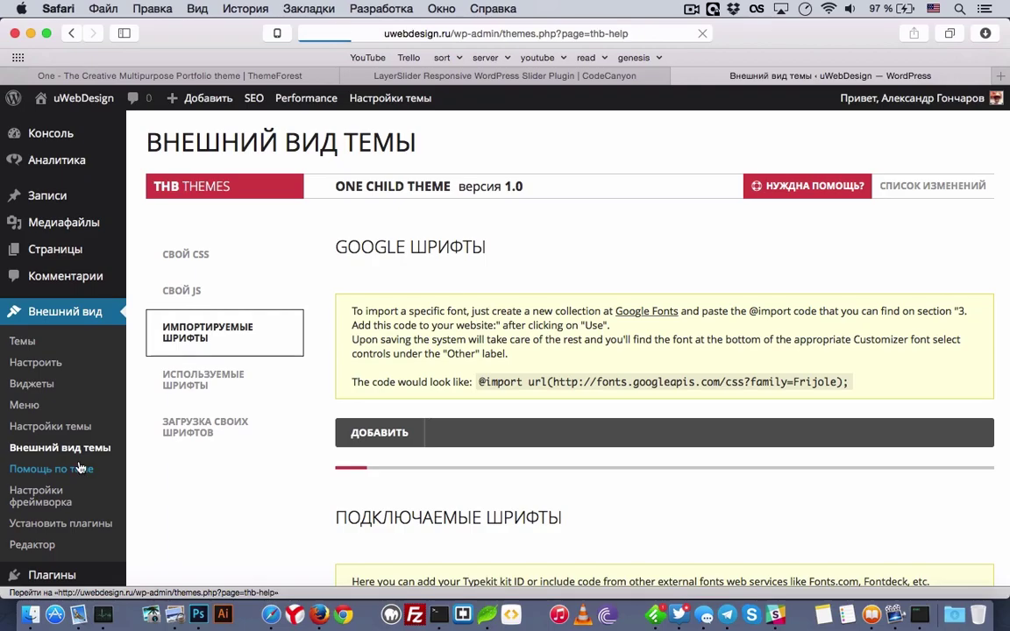
scroll(415, 330, down, 5)
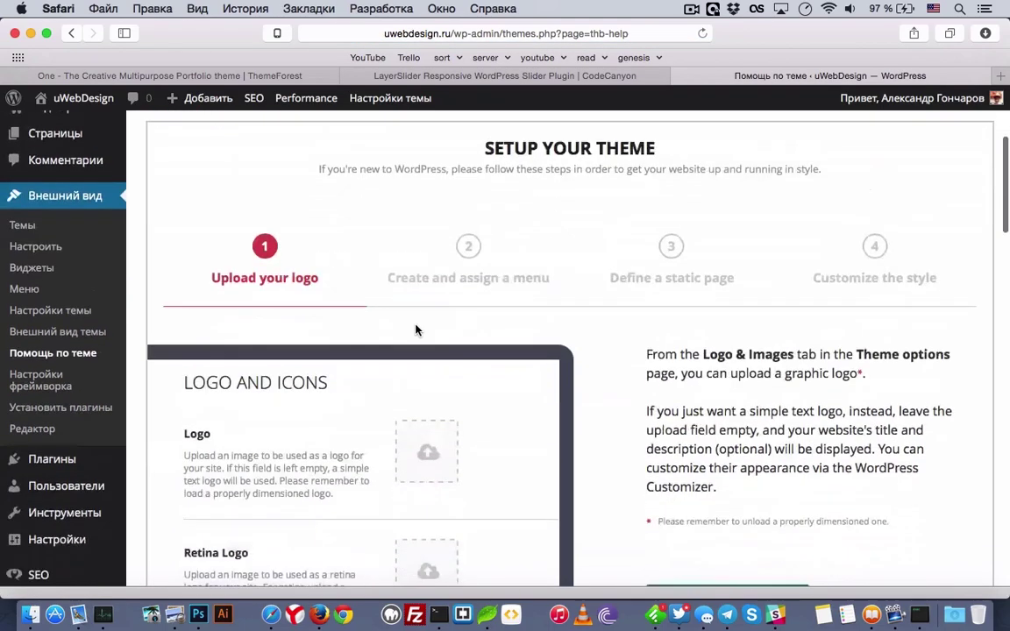
scroll(416, 330, down, 10)
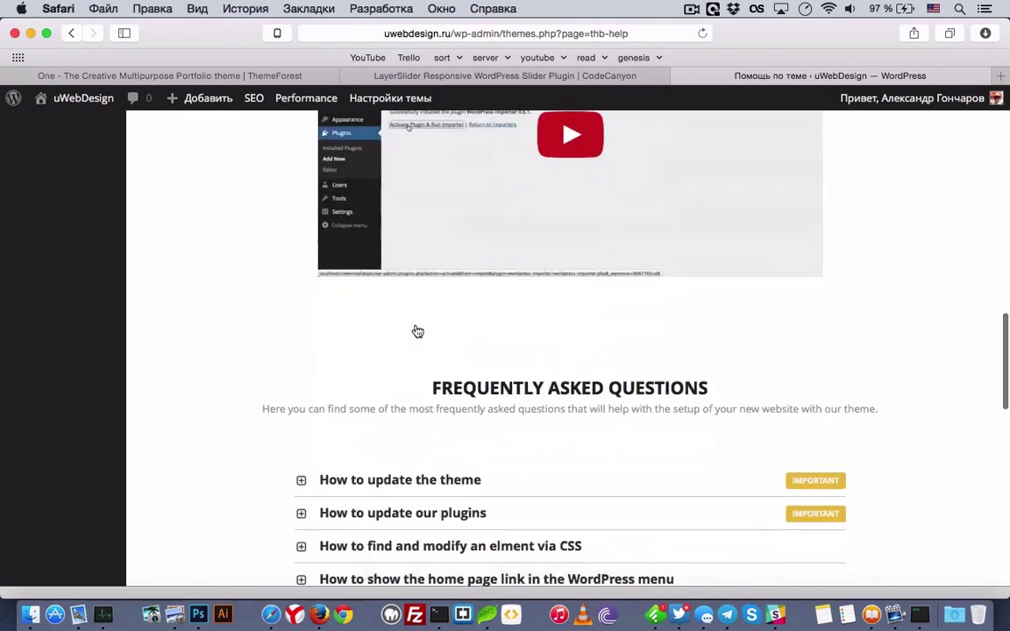
scroll(415, 331, up, 8)
scroll(416, 331, down, 10)
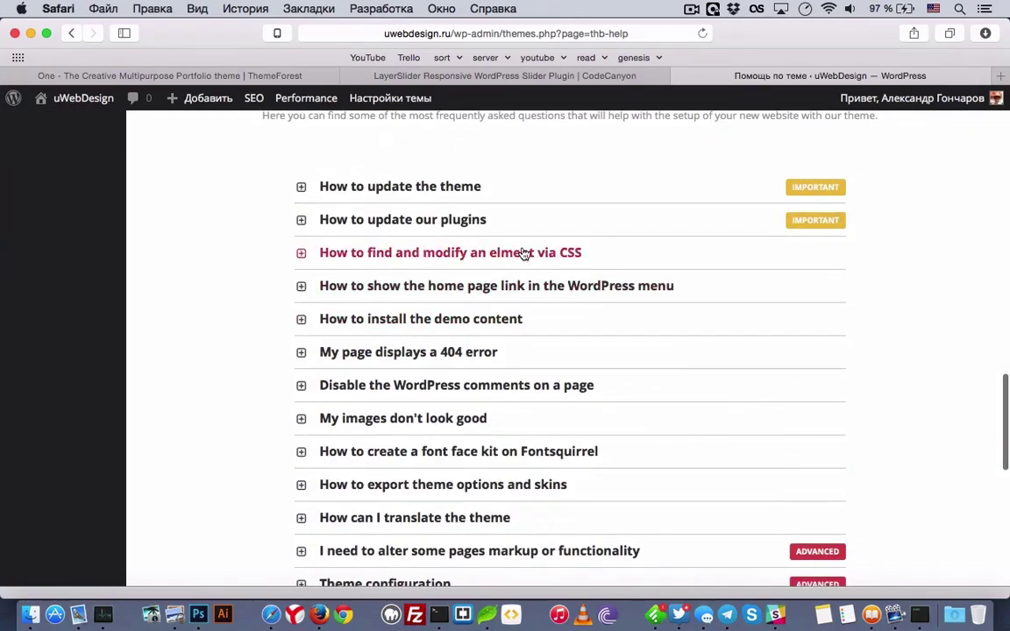
scroll(526, 235, down, 8)
scroll(526, 233, up, 15)
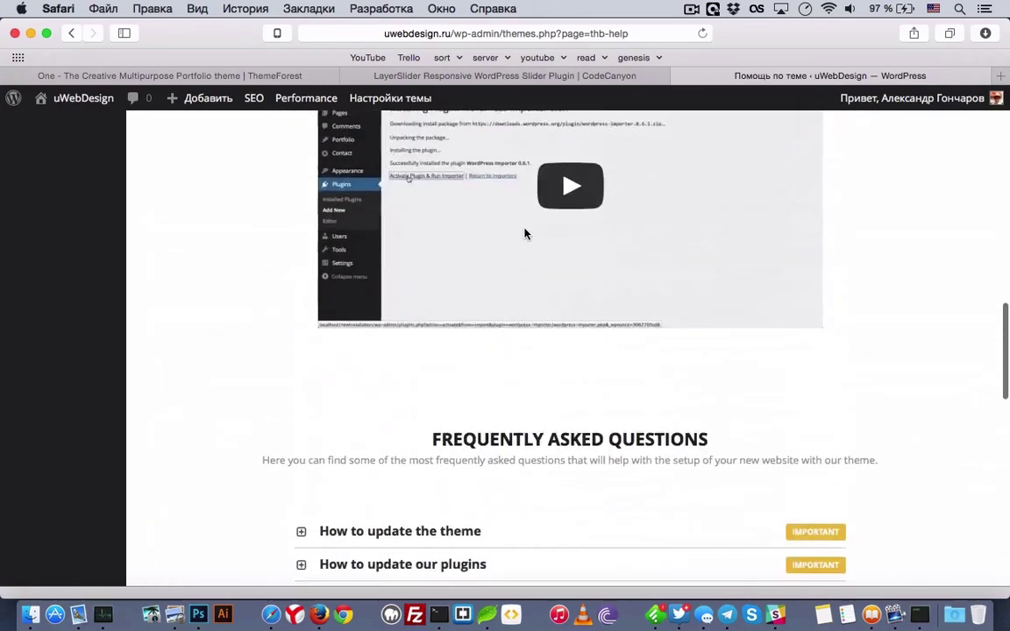
scroll(524, 234, up, 8)
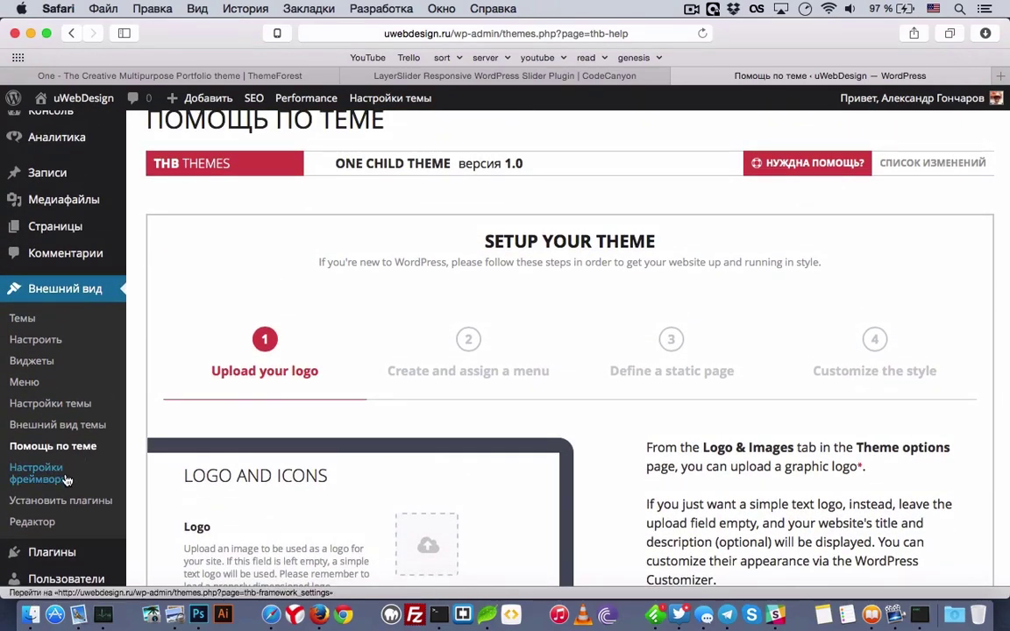
- Open the framework settings and review the superusers, script compression, login page logo and admin panel CSS options
click(66, 479)
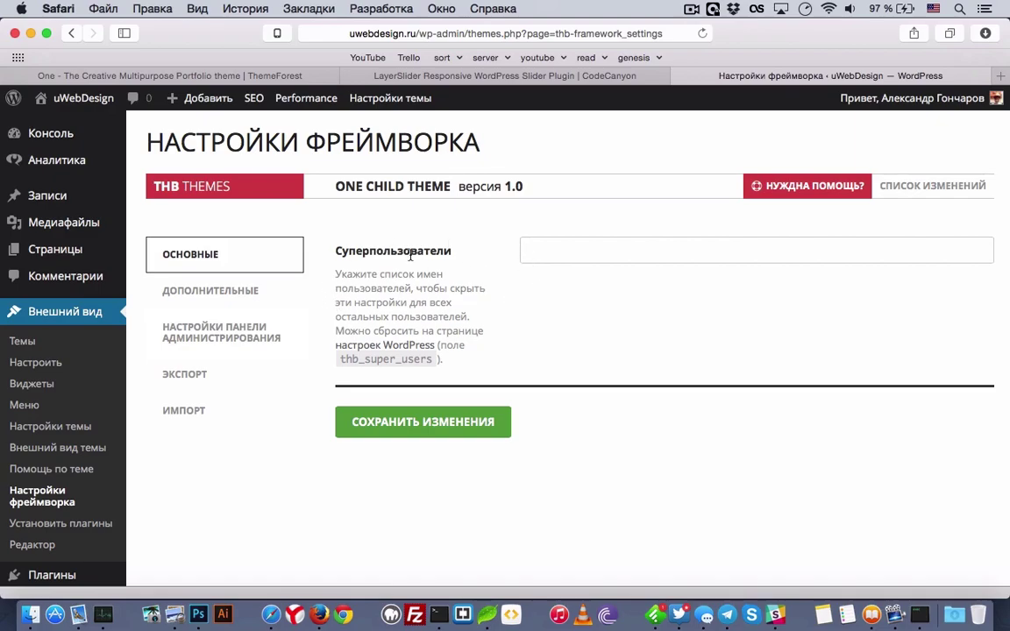
click(259, 295)
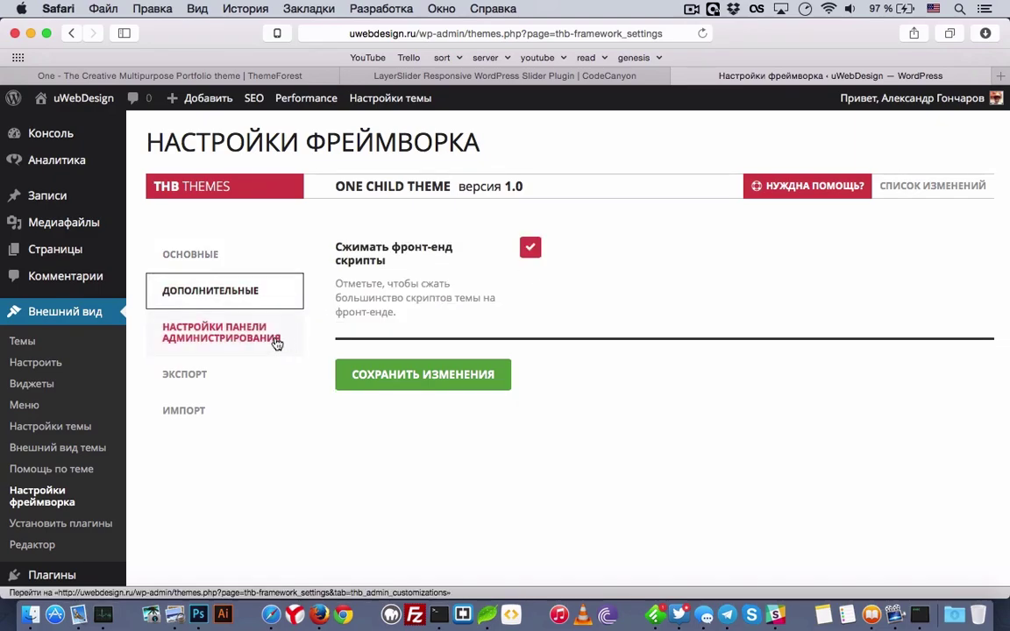
click(232, 341)
scroll(267, 396, down, 1)
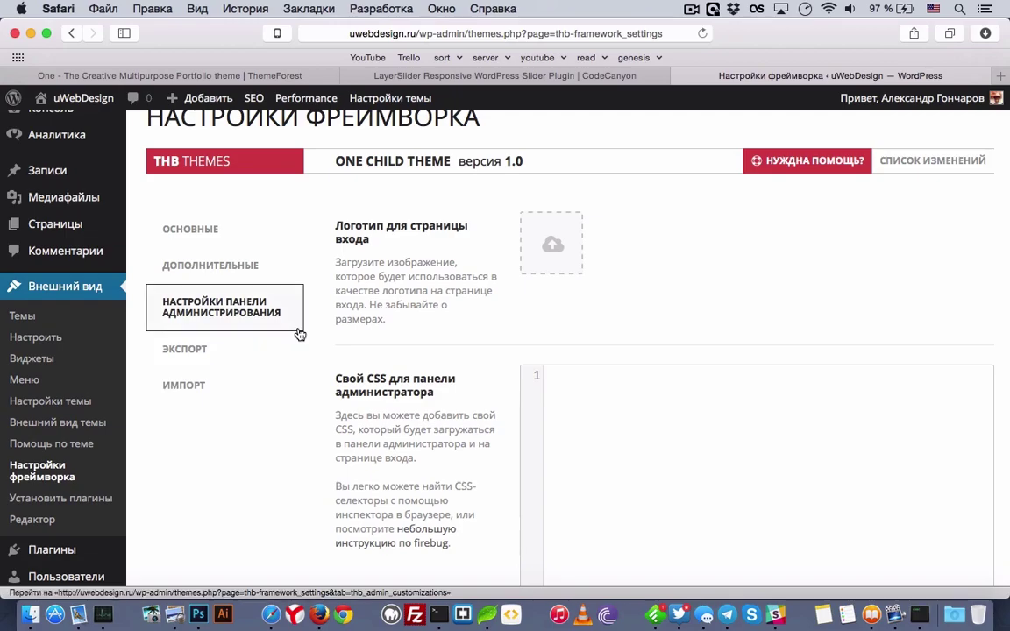
scroll(300, 334, down, 1)
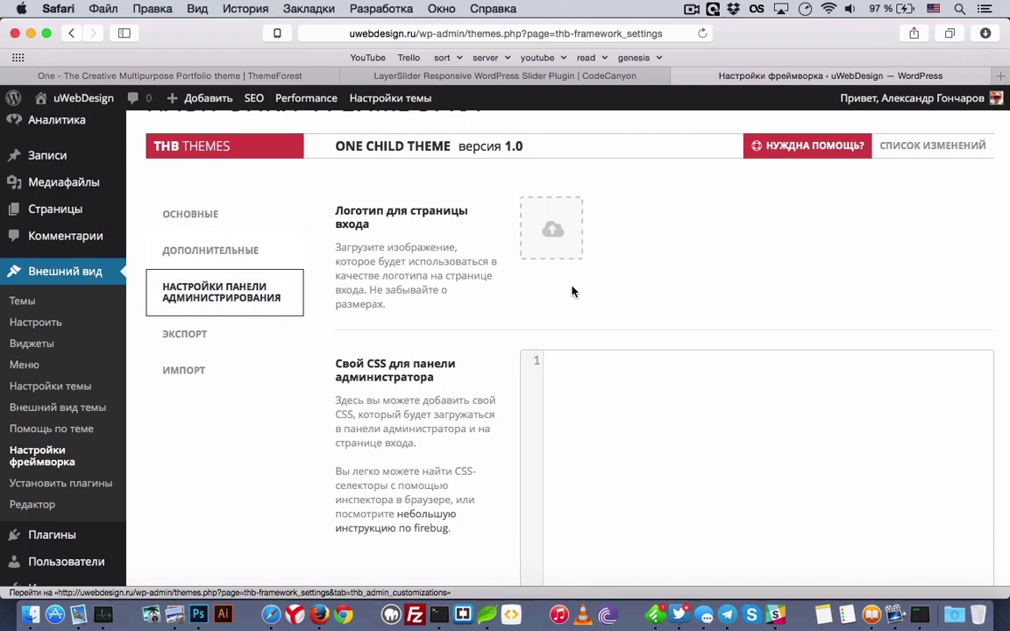
scroll(570, 288, down, 3)
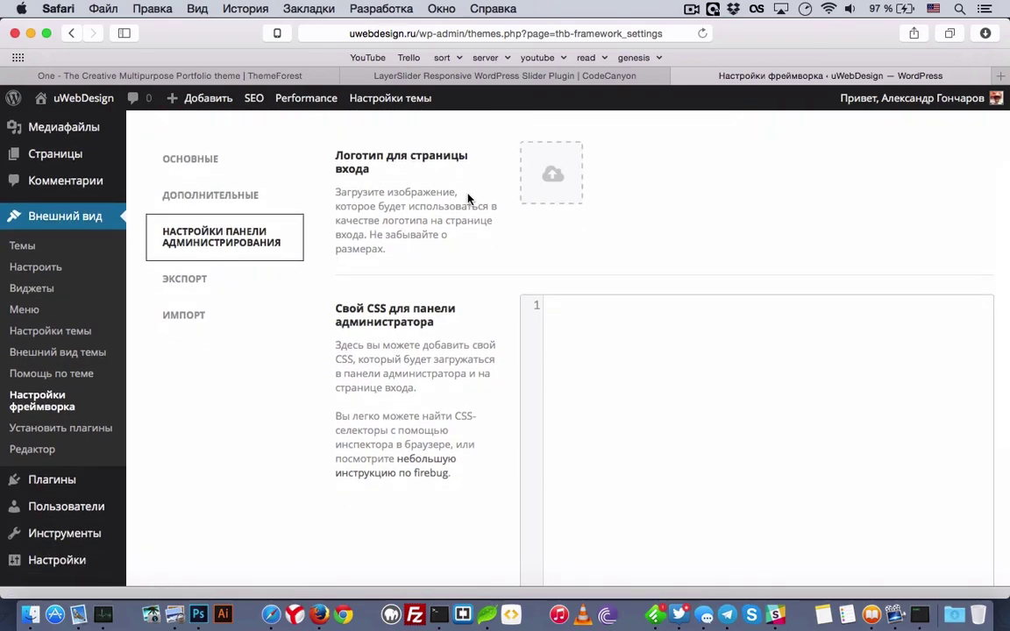
- Open the uwebdesign.ru/wp-login page in a new tab to view the custom login page logo, and close that tab
key(super+t)
text(uwebdesign.ru/wp-)
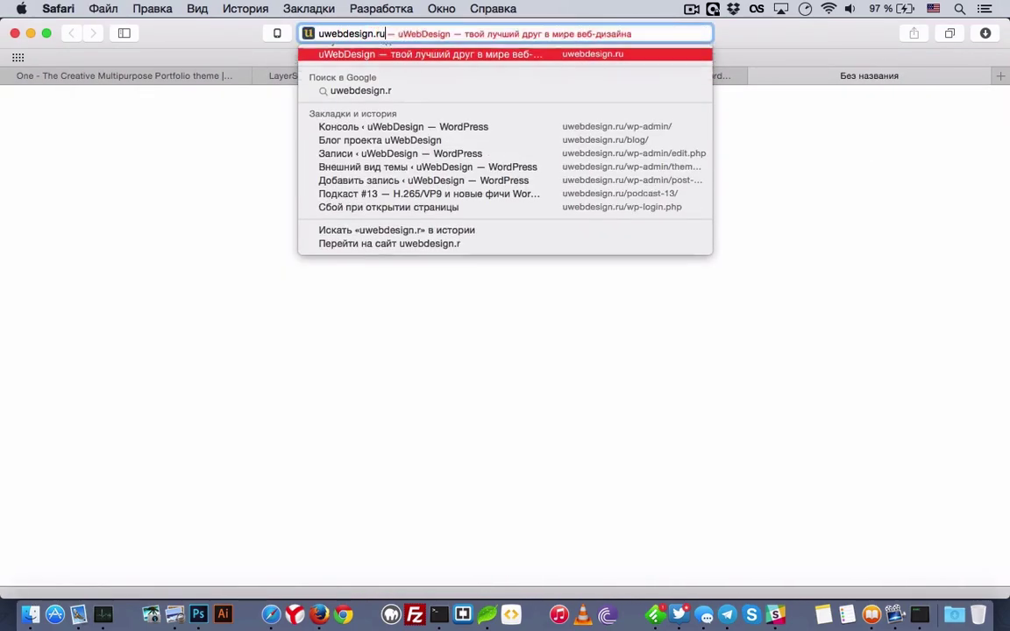
text(login)
key(Return)
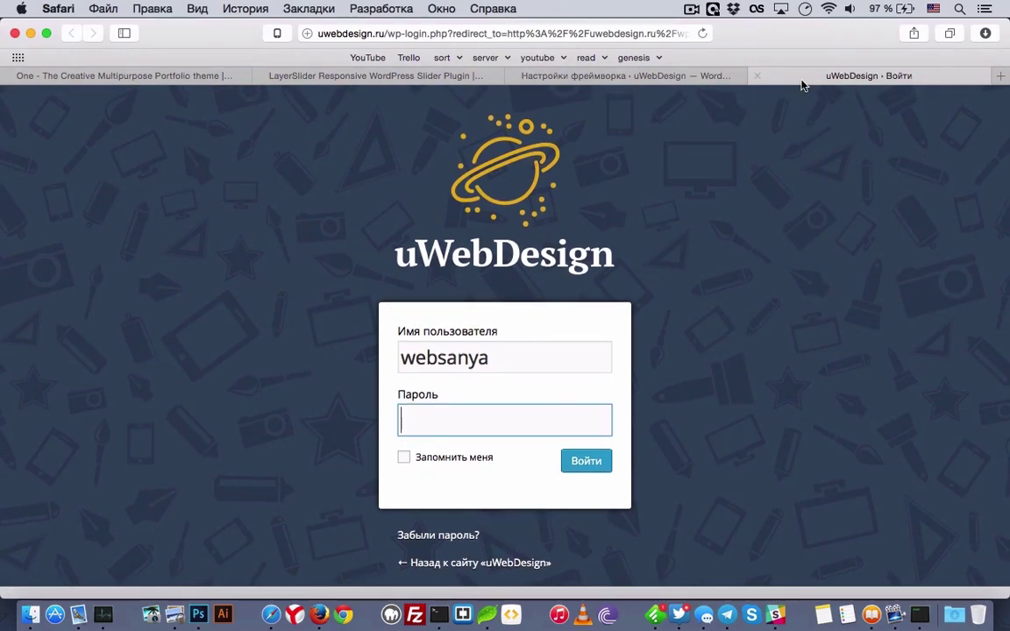
click(756, 76)
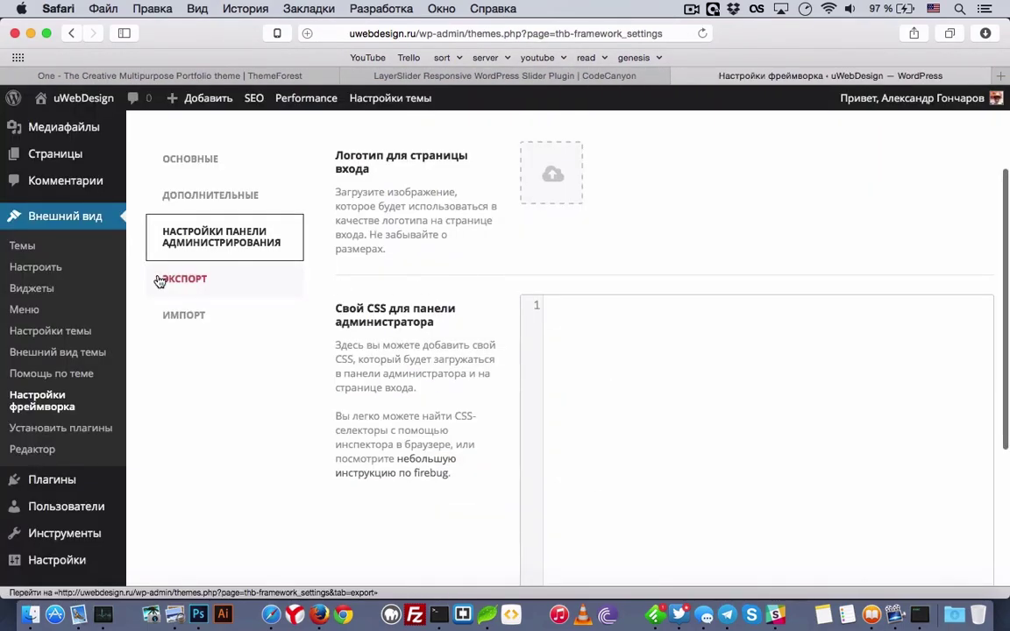
- Look through the framework's export and import settings and return to the export options
scroll(286, 415, down, 4)
scroll(287, 415, up, 6)
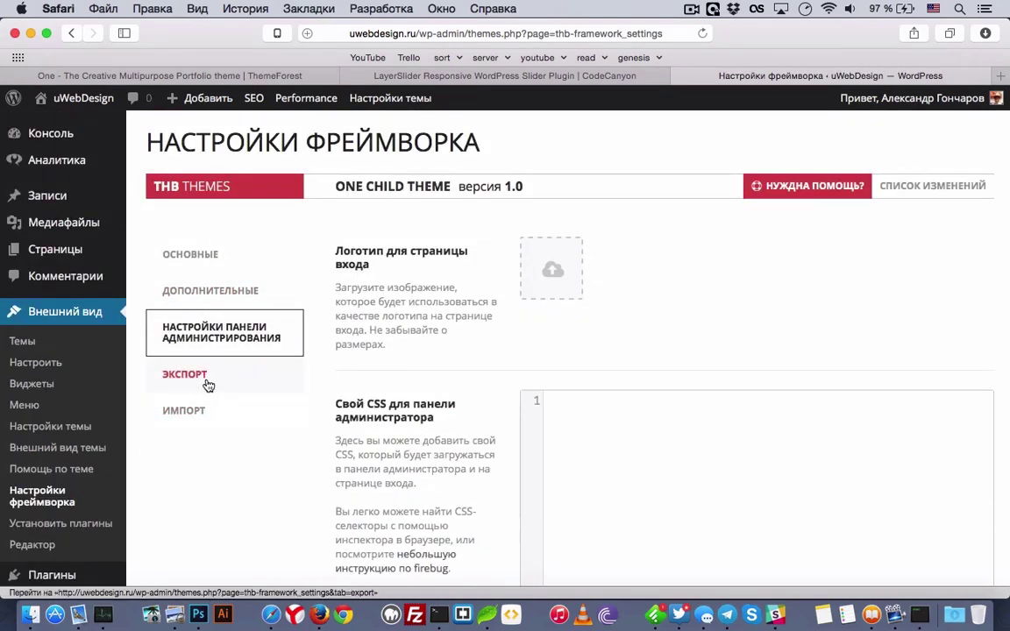
click(208, 383)
click(222, 409)
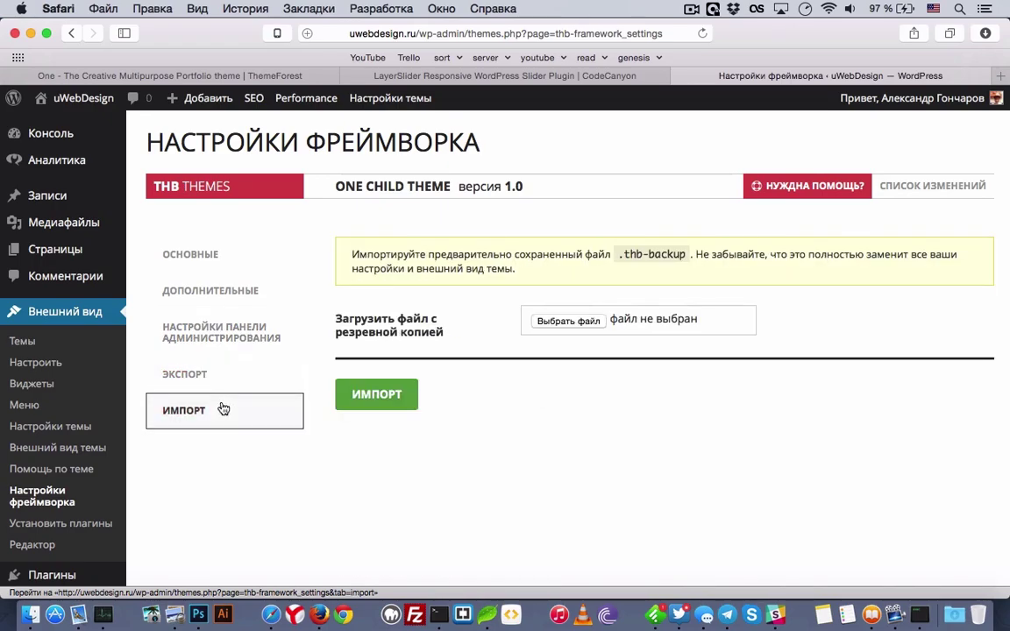
click(230, 383)
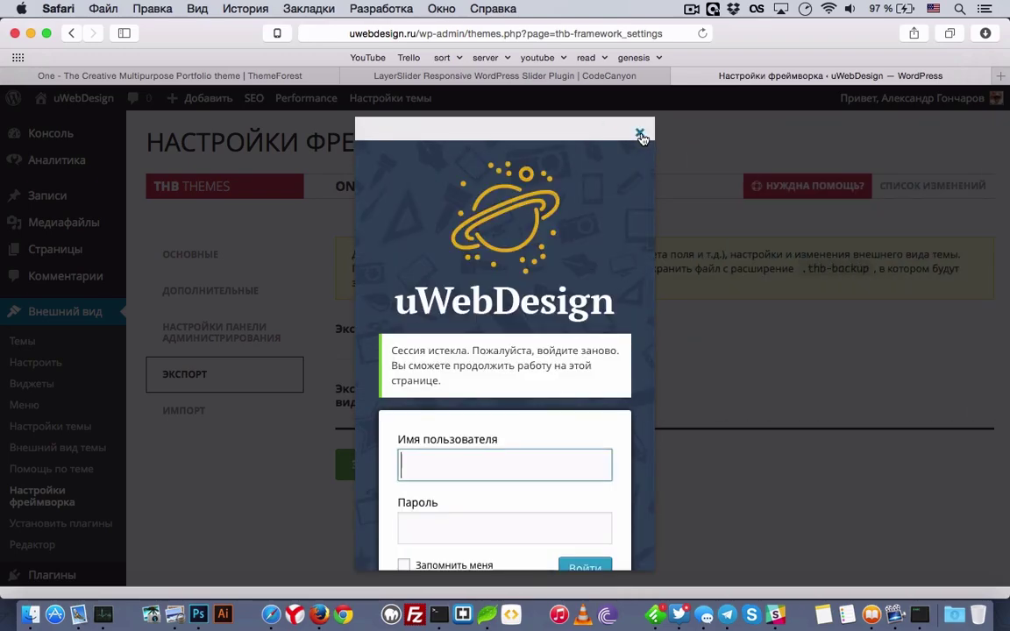
- Log back in to the expired admin session with the saved username and account password
key(Down)
key(Return)
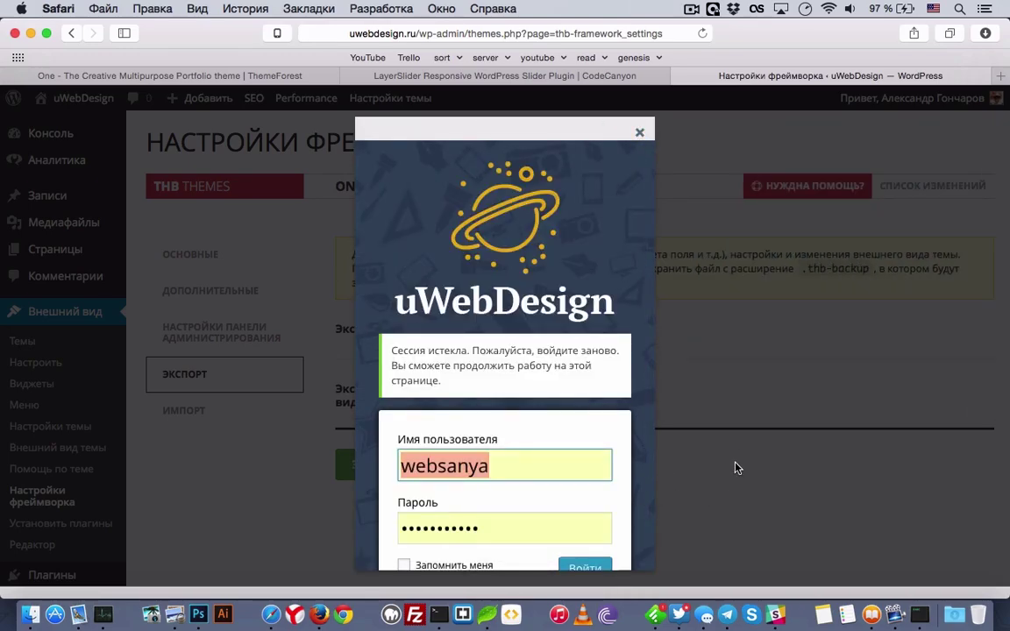
click(568, 568)
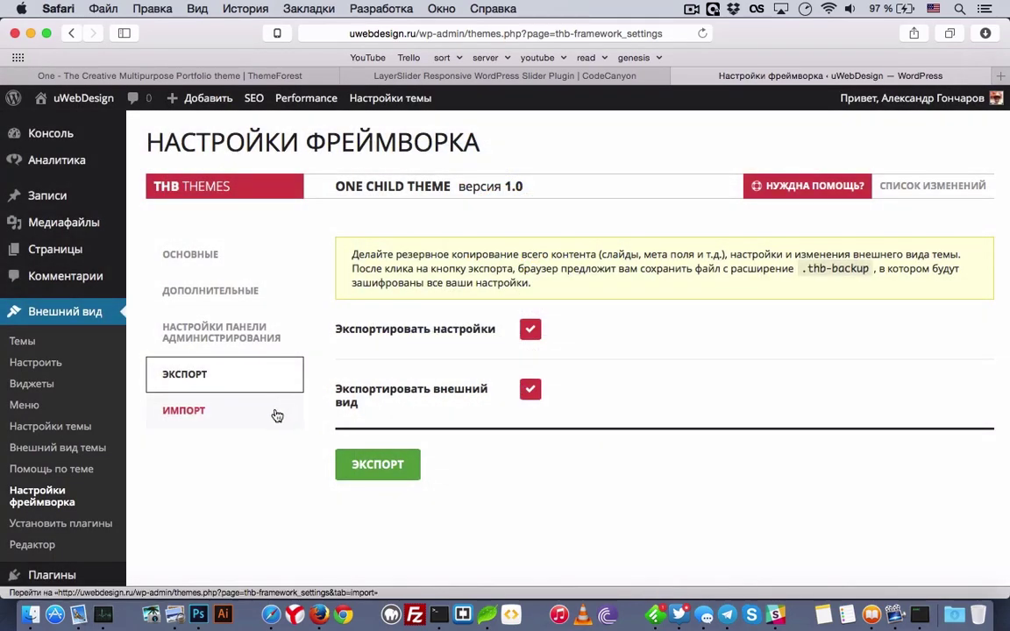
- View the backup import settings and open the theme's list of required plugins for review
click(277, 415)
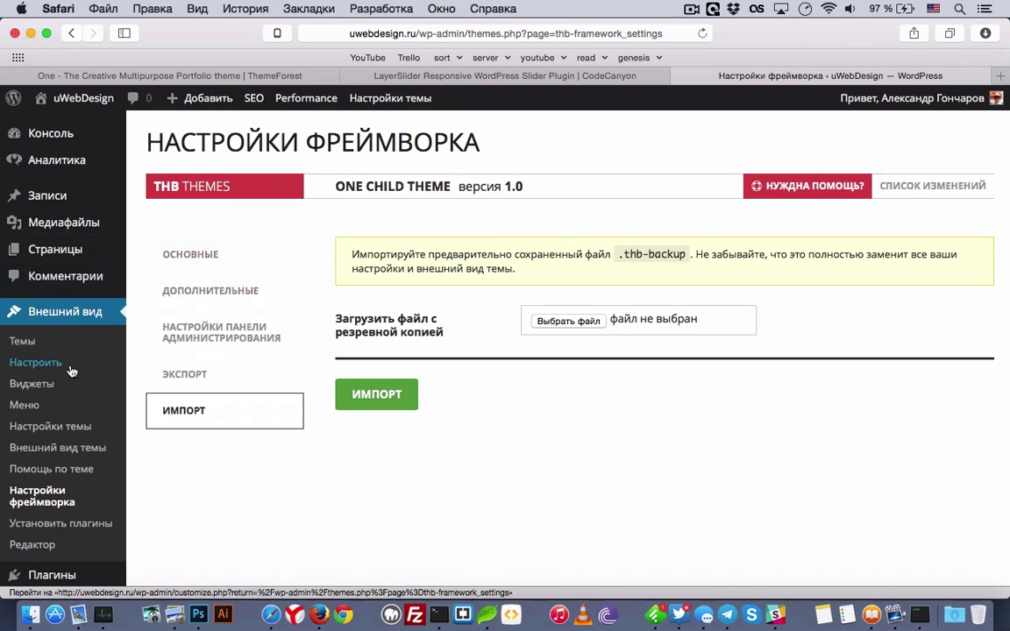
click(87, 524)
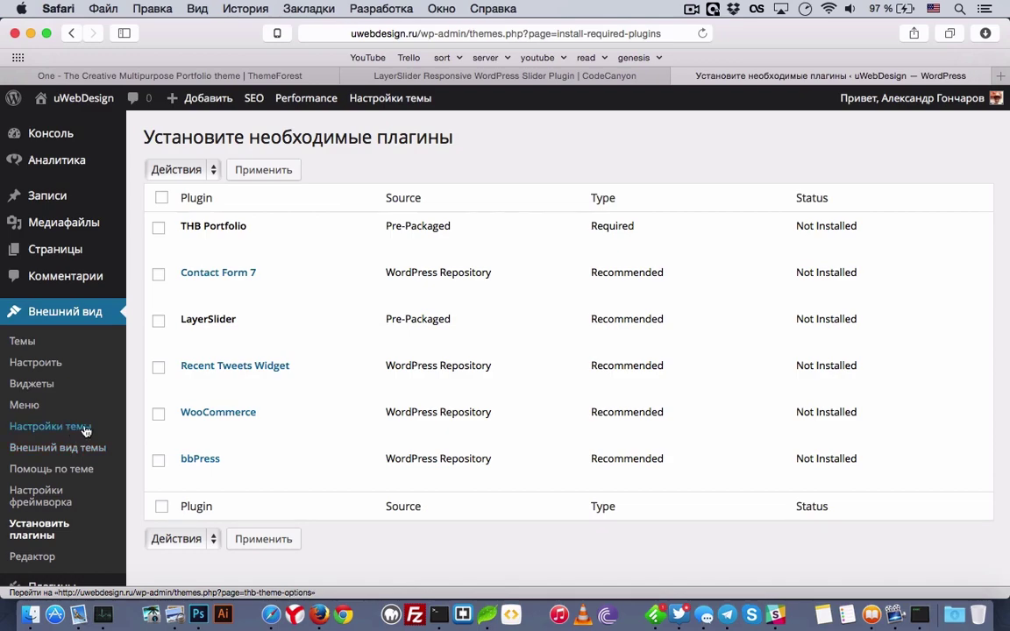
- Open the theme customizer and review the logo font options and the theme style fonts and colors
click(35, 362)
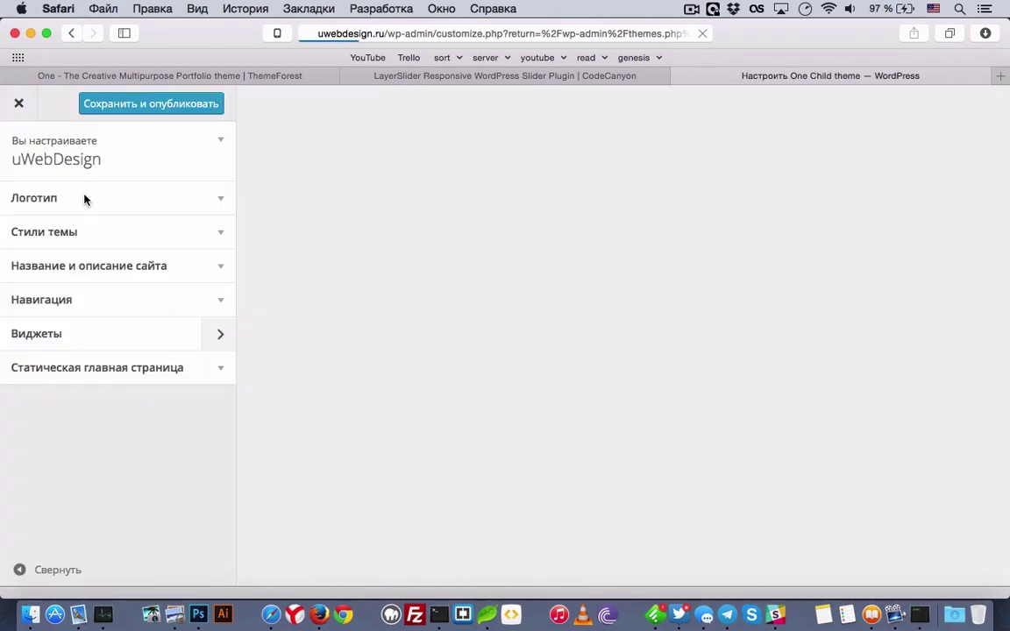
click(202, 193)
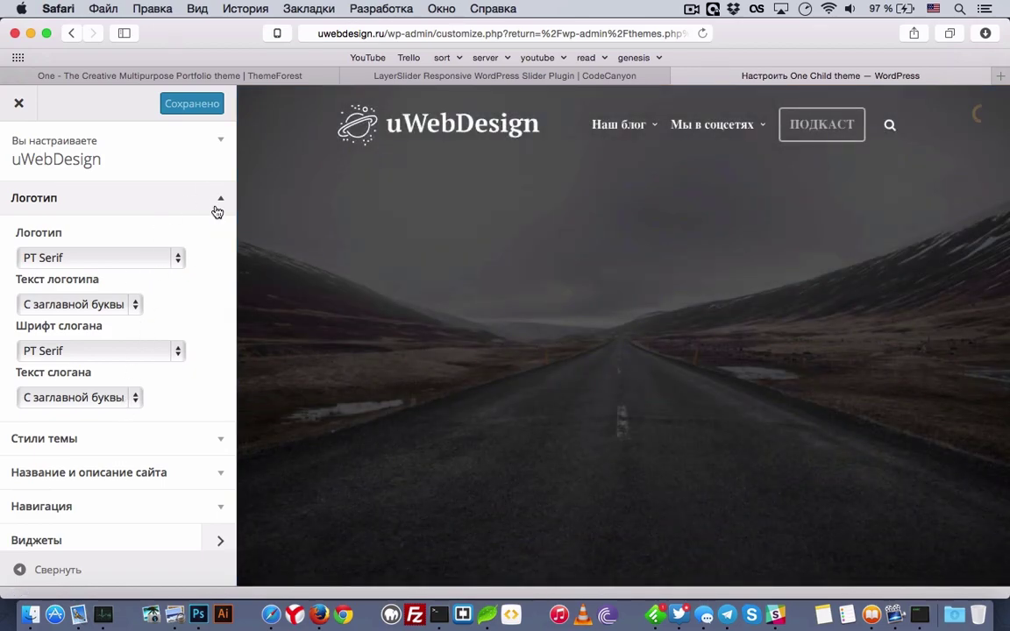
click(218, 207)
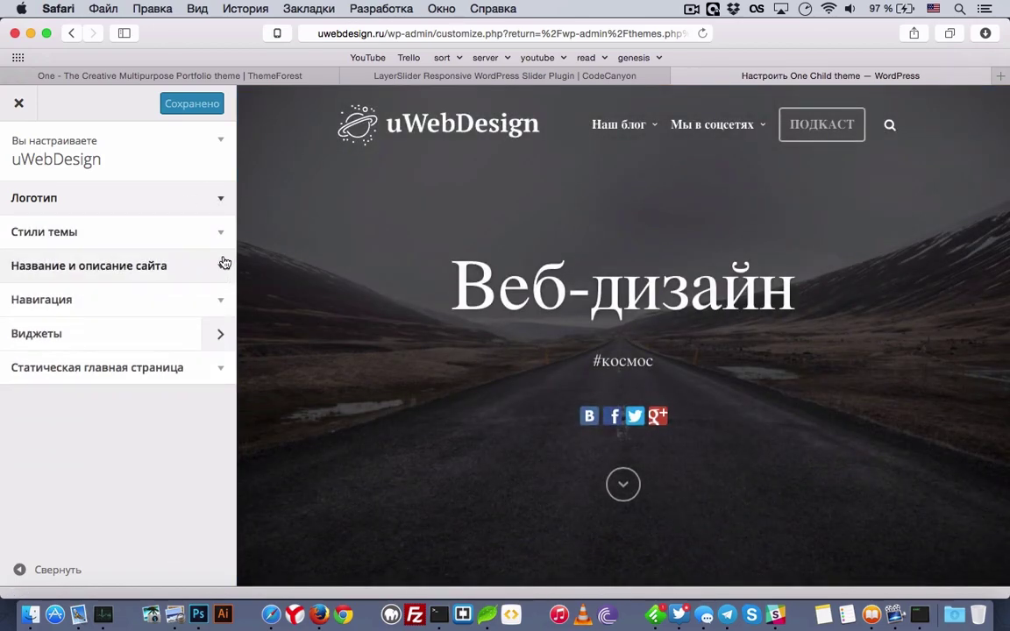
click(214, 232)
scroll(194, 351, down, 5)
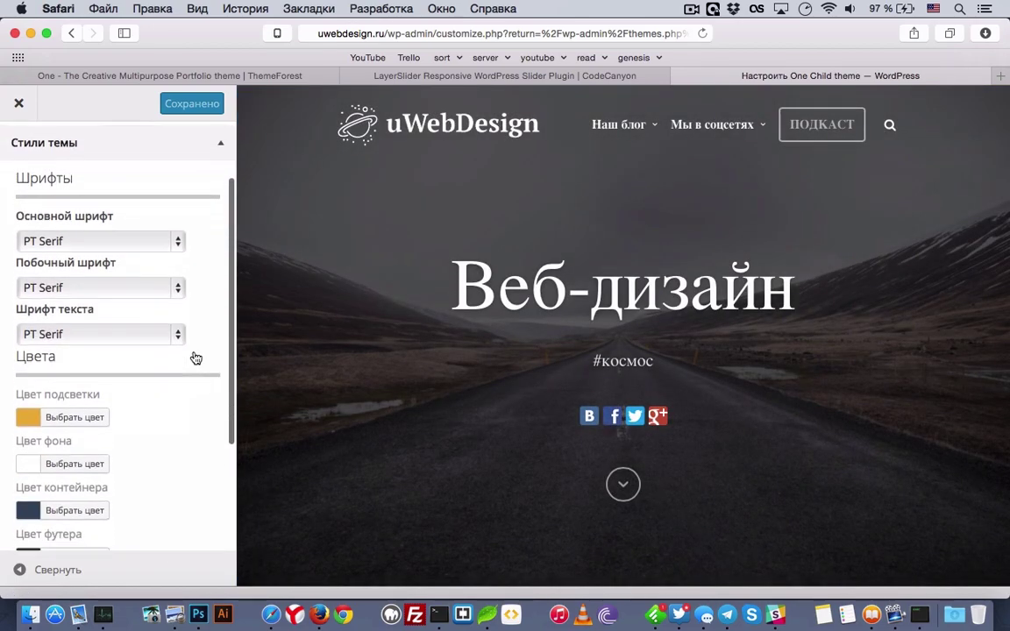
scroll(196, 351, up, 3)
click(194, 169)
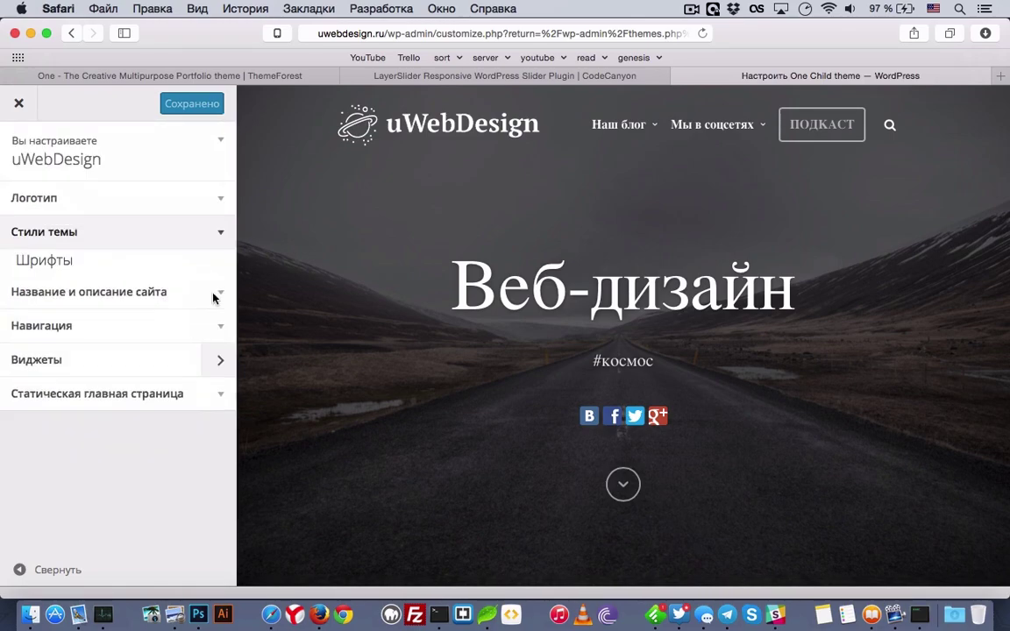
- Check the customizer's site title and description and navigation sections, and close the customizer
click(210, 260)
click(210, 263)
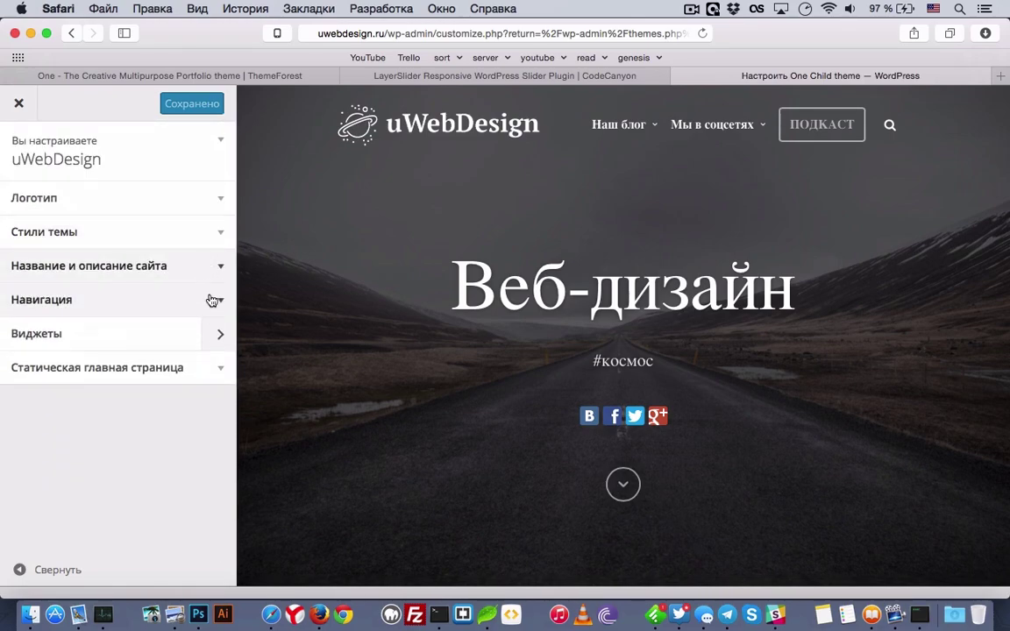
click(210, 297)
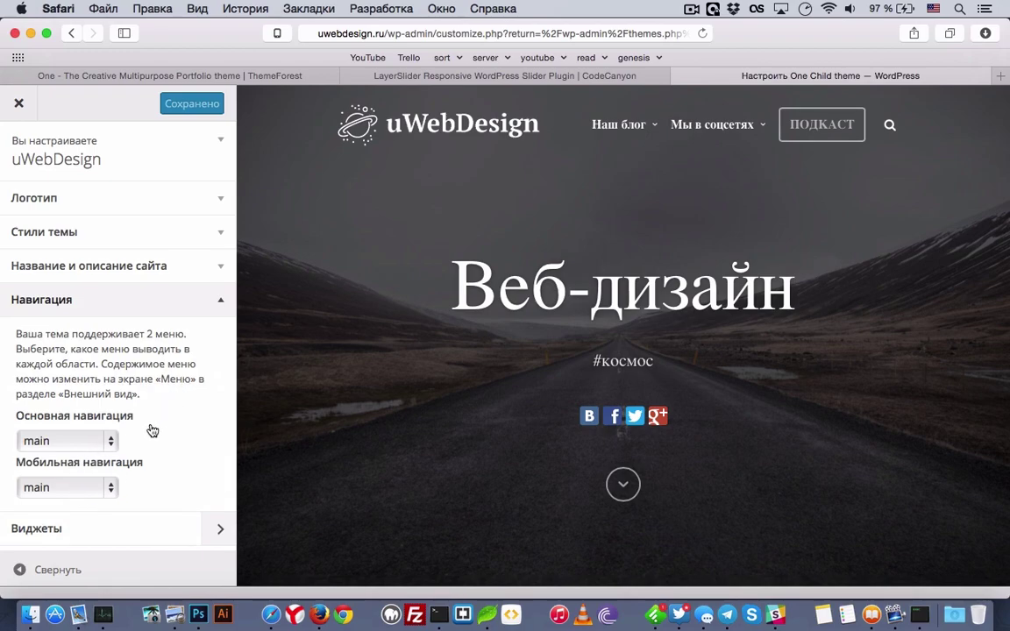
click(217, 297)
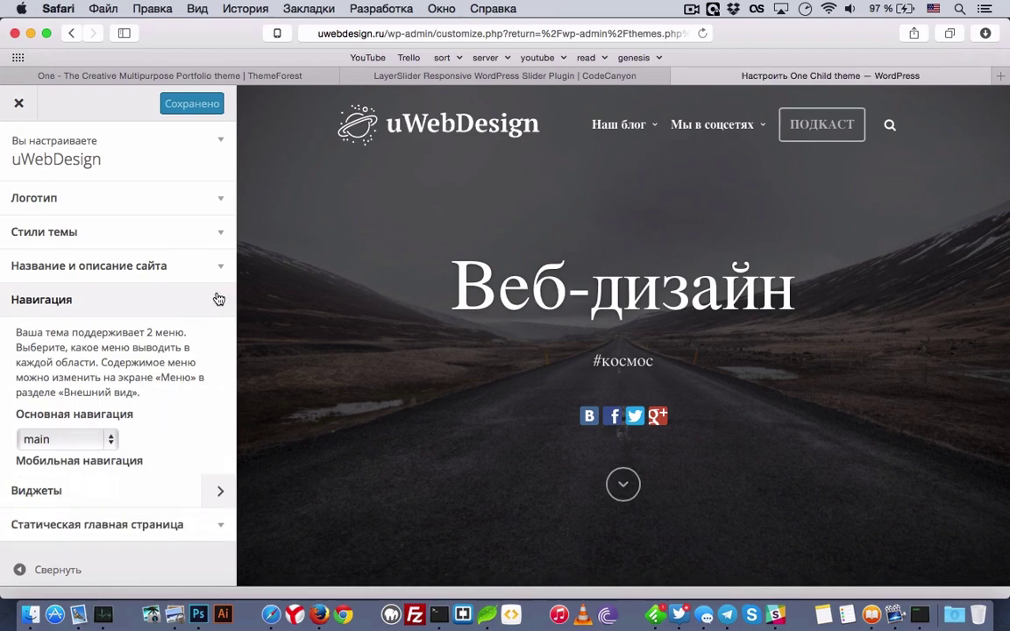
click(18, 105)
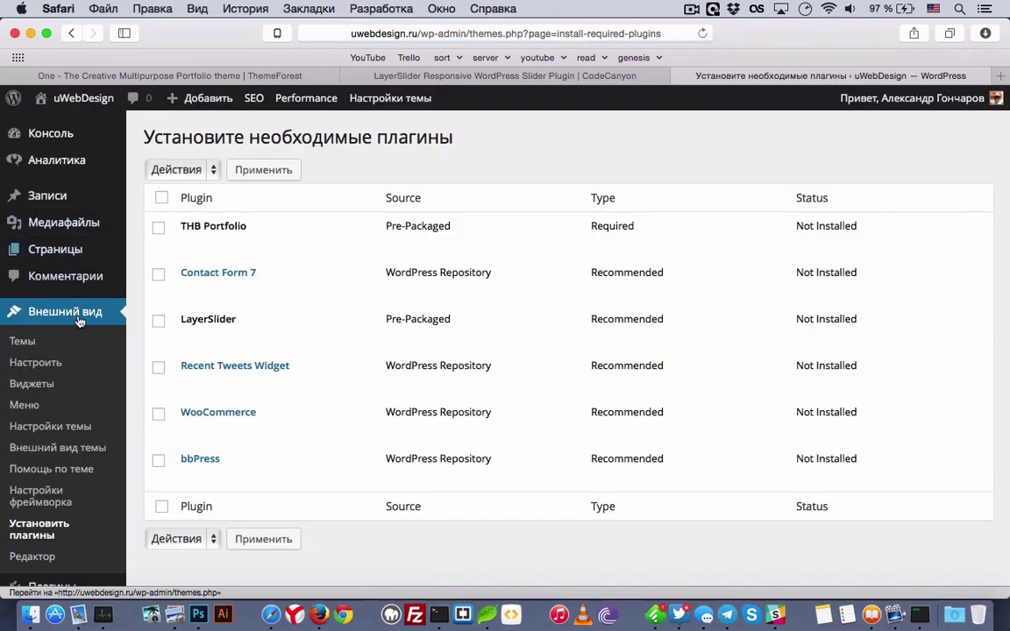
- Open the widgets page and look over the available widgets, blog and archive sidebars, and footer columns
click(60, 386)
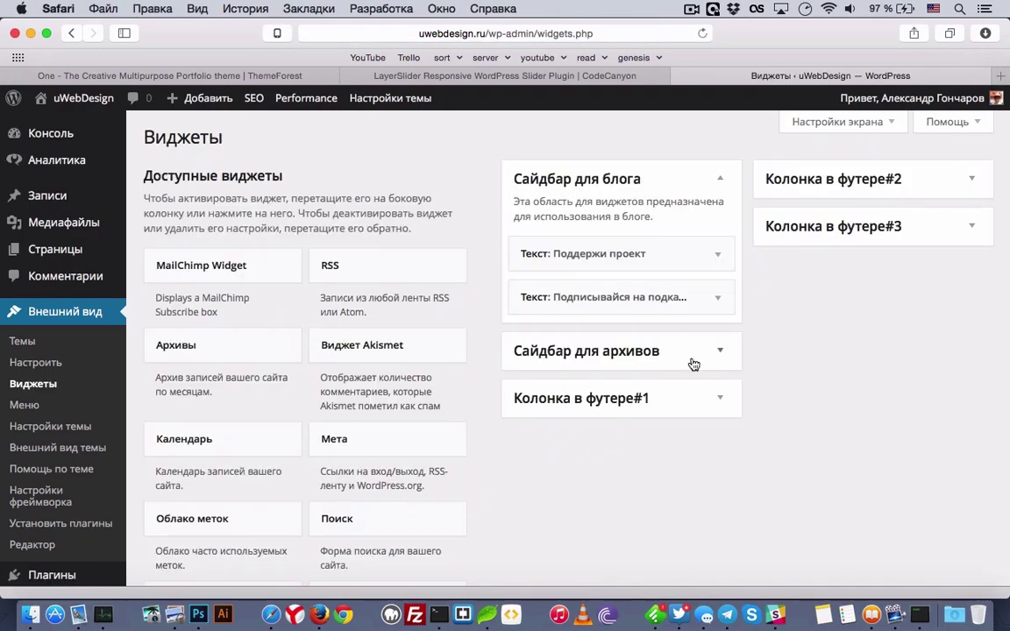
scroll(650, 349, down, 10)
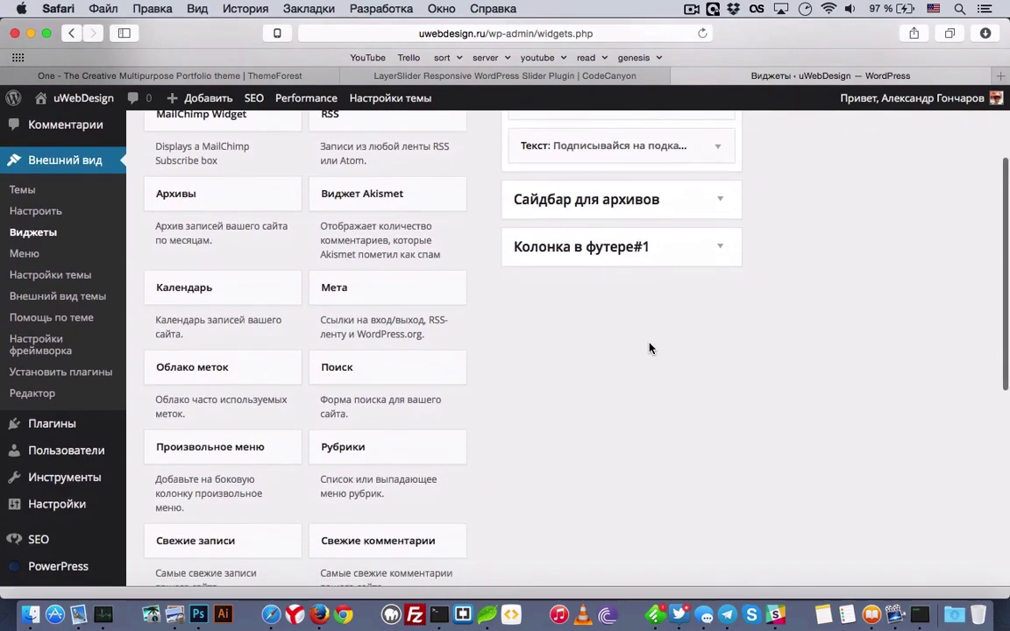
scroll(400, 265, up, 10)
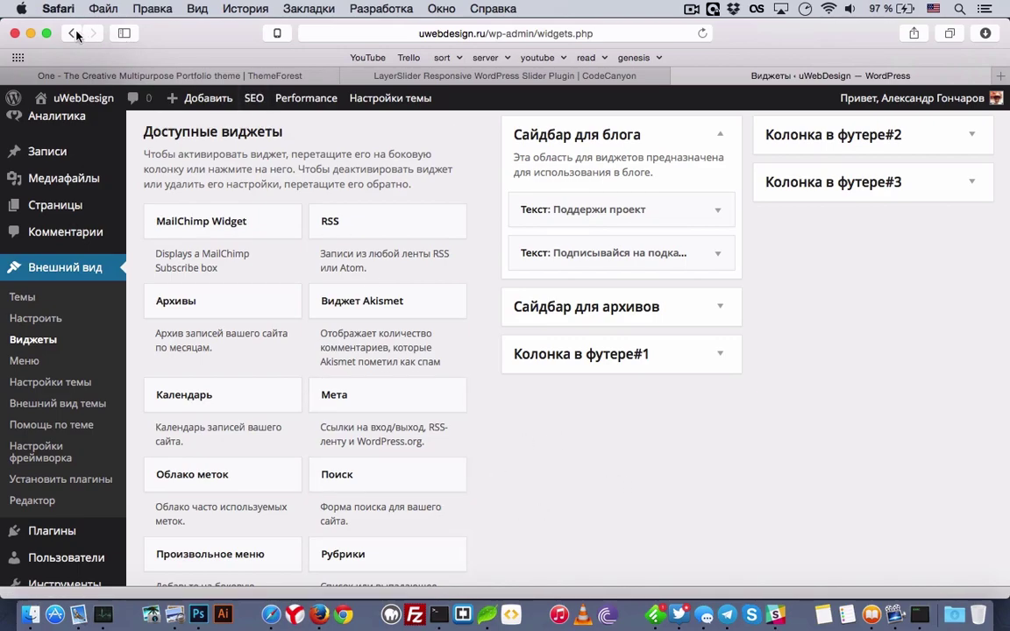
- Minimize the browser, switch to Coda, and examine the thumbnail size filter function in the child theme's functions-custom.php
click(31, 34)
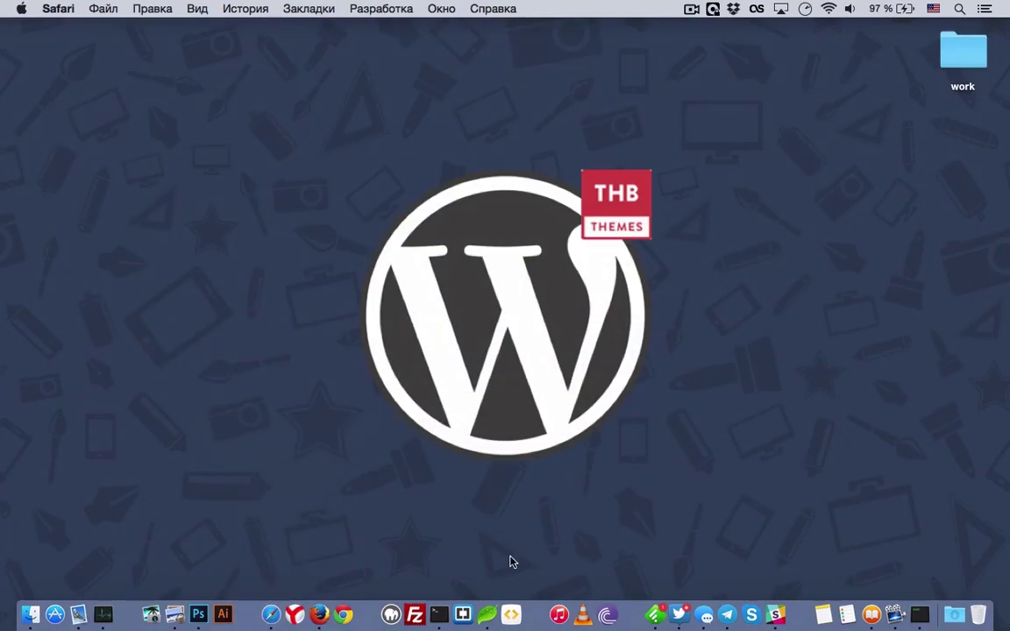
click(486, 614)
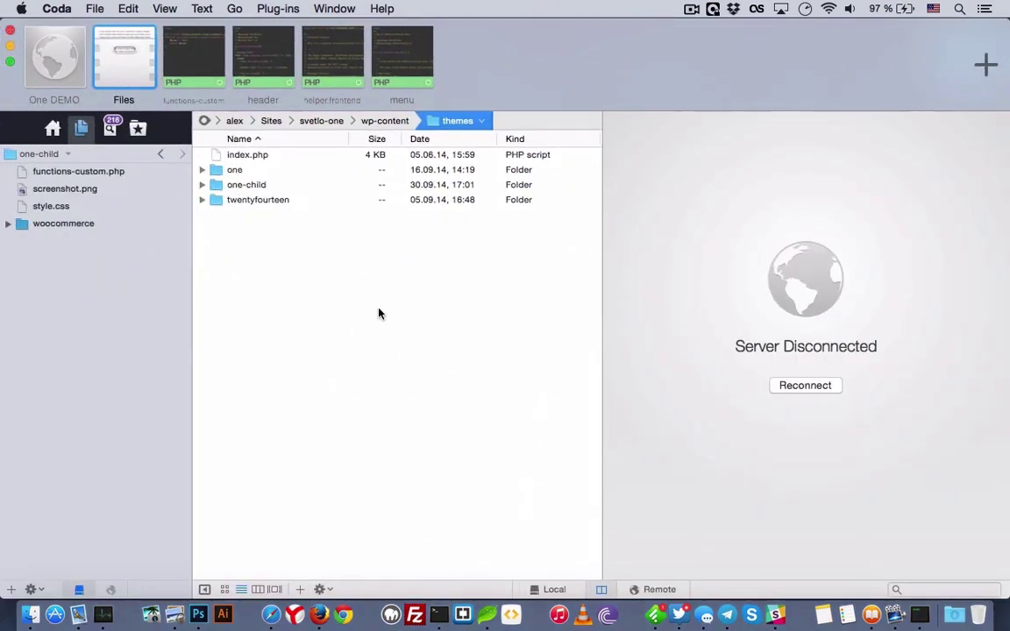
click(177, 68)
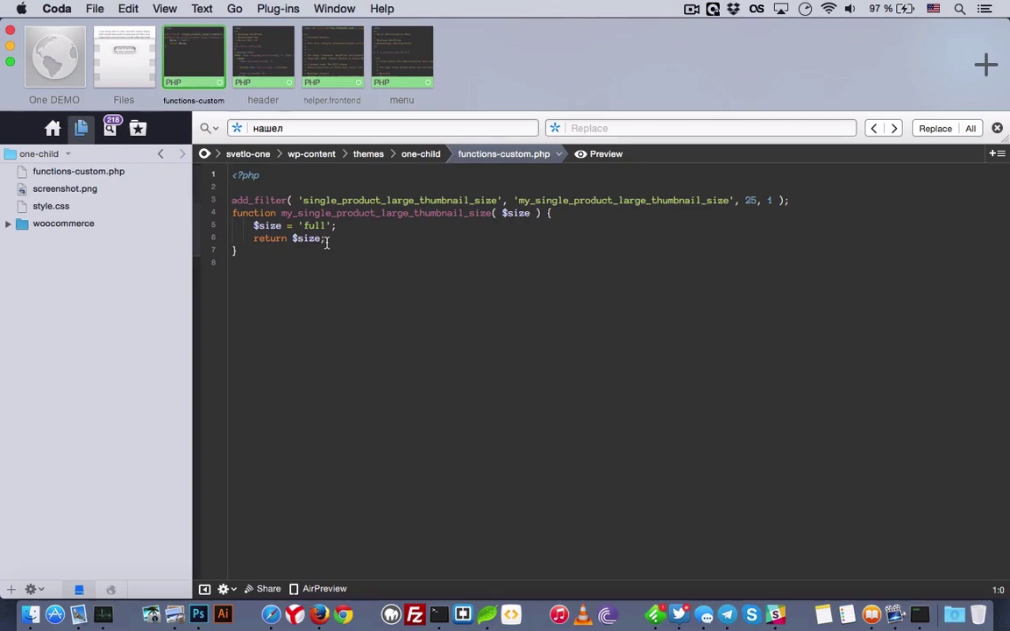
drag(290, 265, 228, 211)
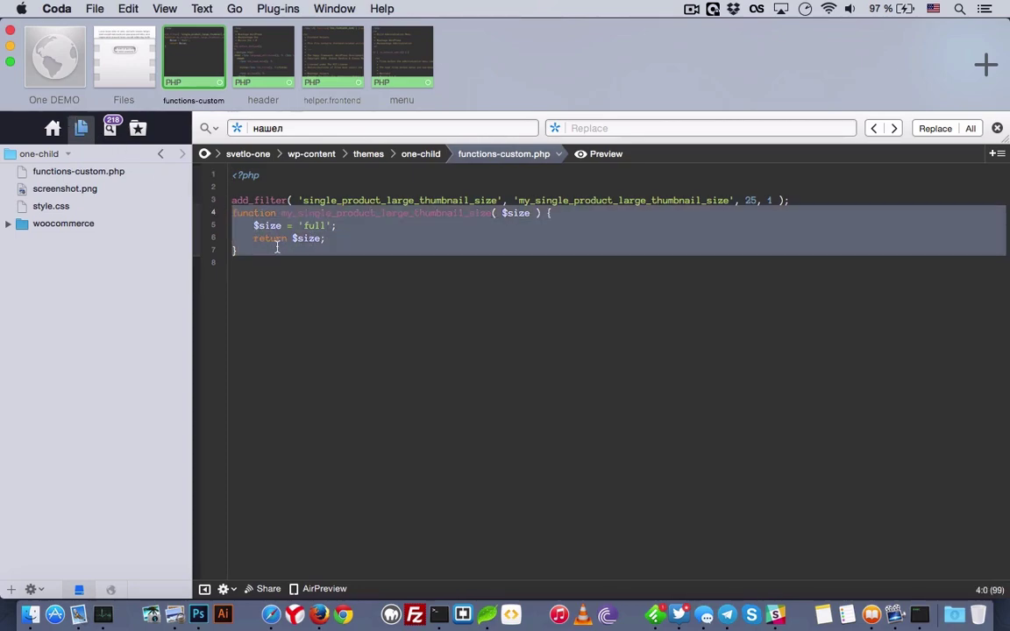
click(329, 235)
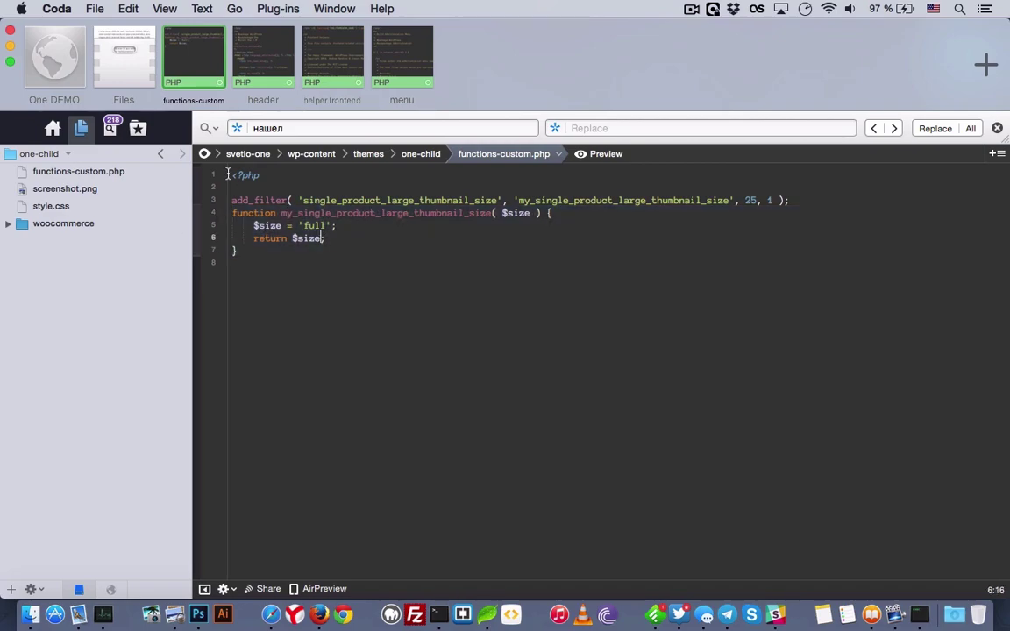
- Open the parent theme's header.php and read through its markup down to the header hooks and partial-header template call
click(263, 57)
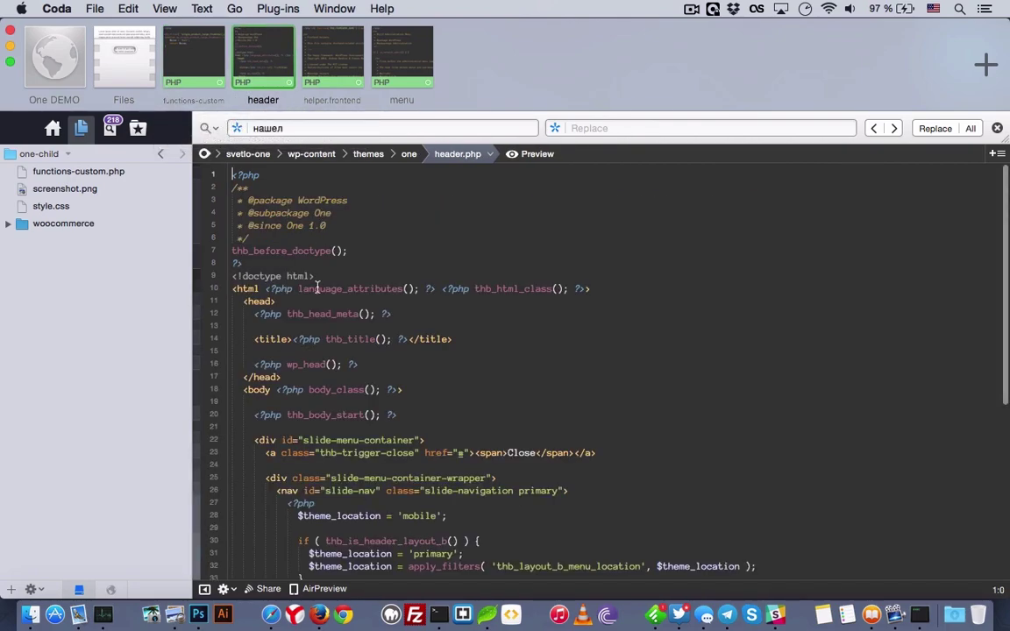
scroll(317, 287, down, 1)
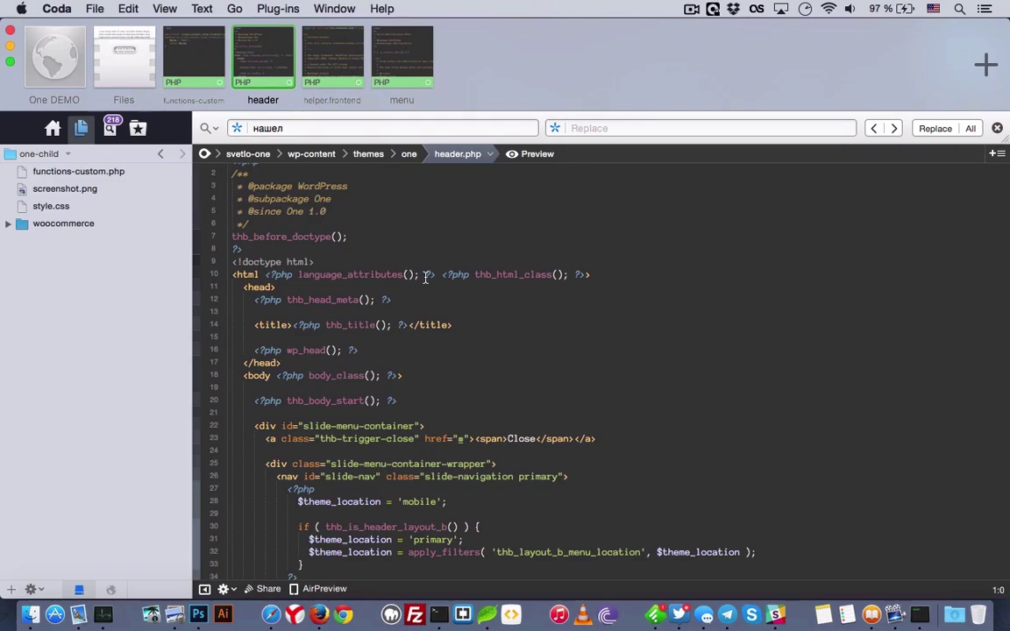
scroll(516, 334, down, 10)
scroll(601, 429, up, 1)
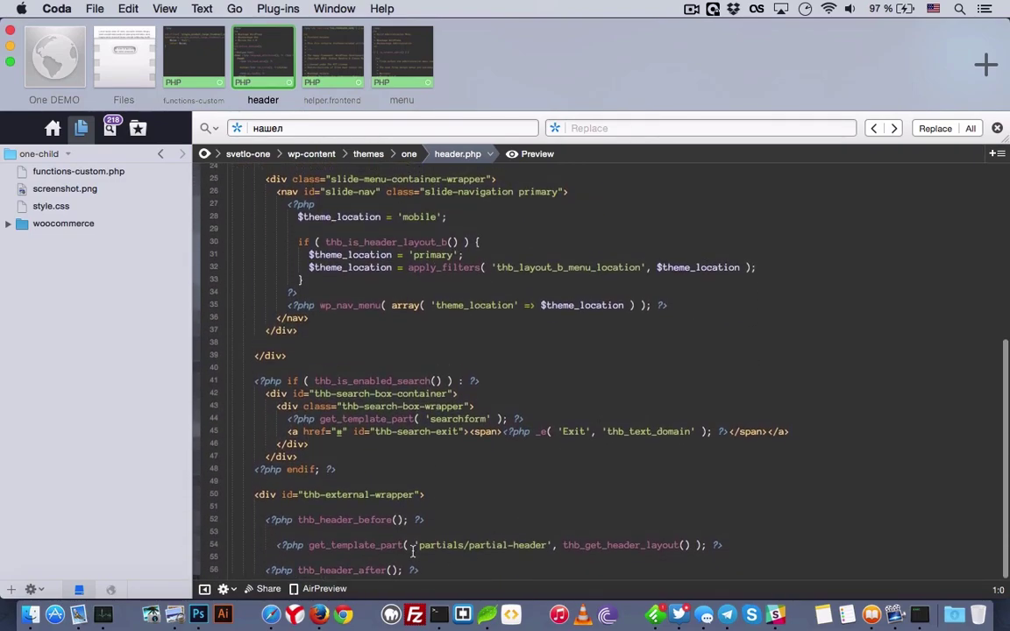
- Open helper.frontend.php and examine the framework's hook definitions for the head, body, header, navigation and footer
click(336, 70)
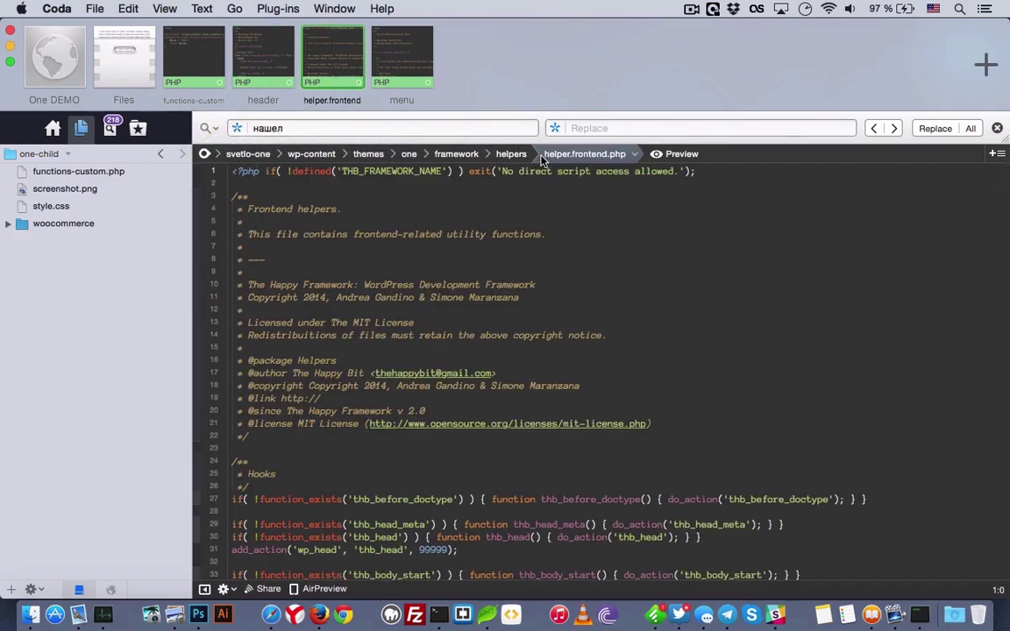
scroll(526, 350, down, 7)
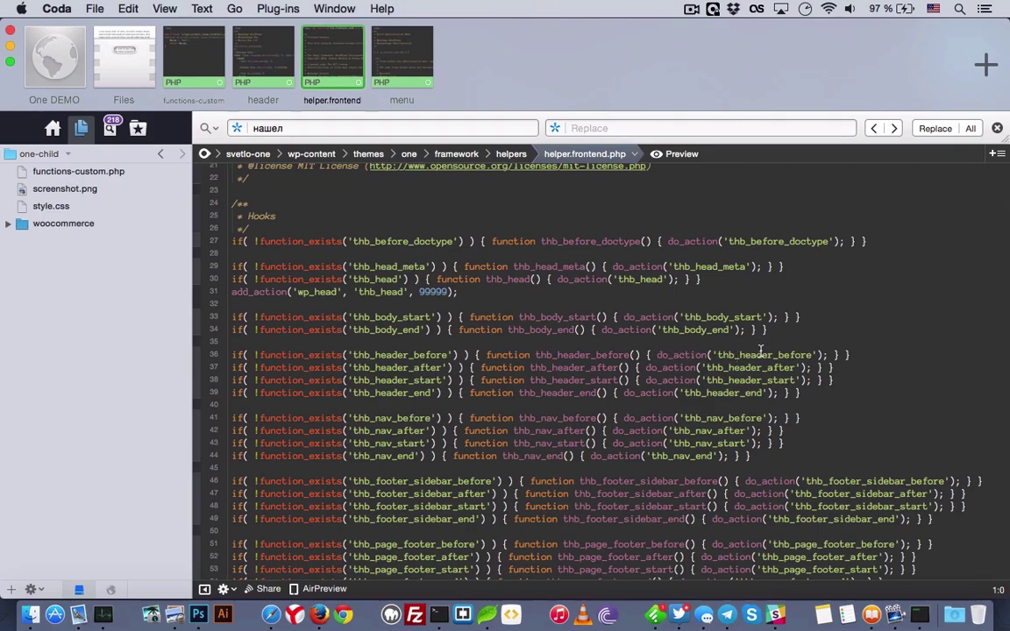
- Return to header.php and examine where the header, body start and head hooks are called
click(263, 70)
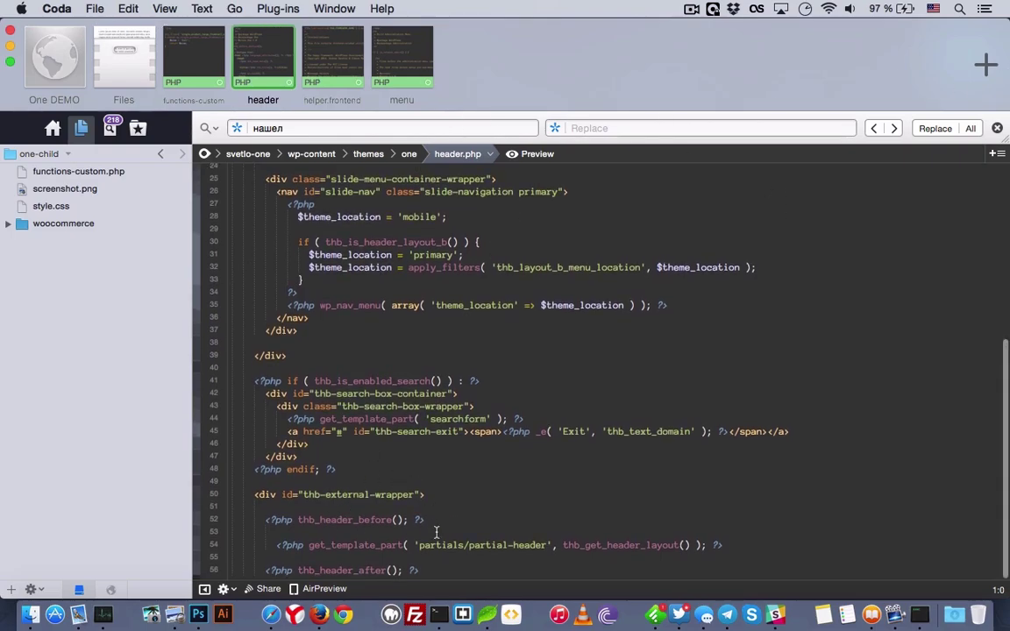
scroll(411, 441, up, 3)
scroll(411, 441, up, 3)
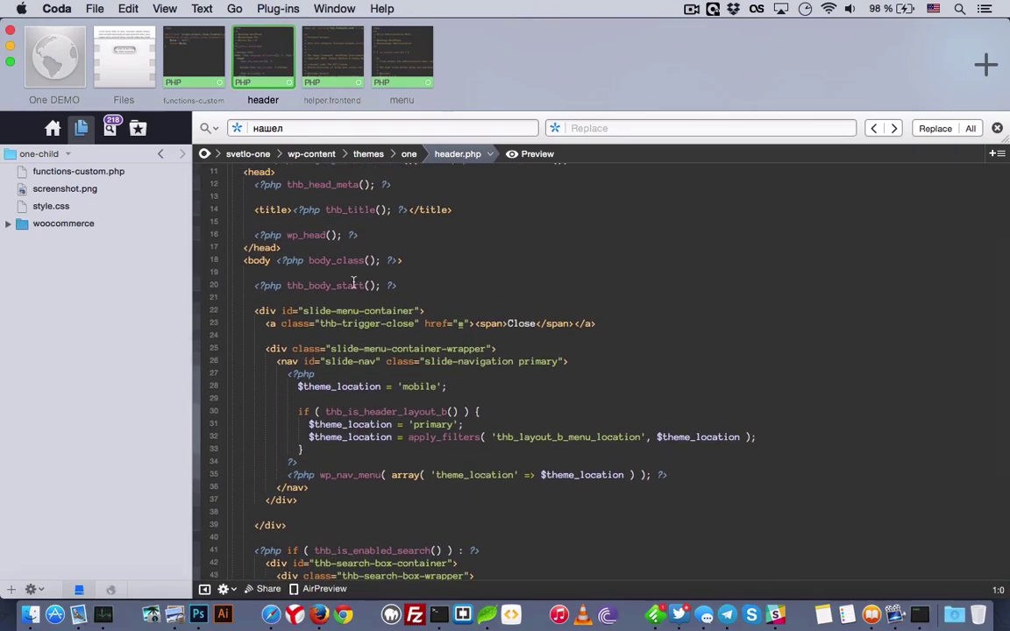
scroll(351, 268, up, 1)
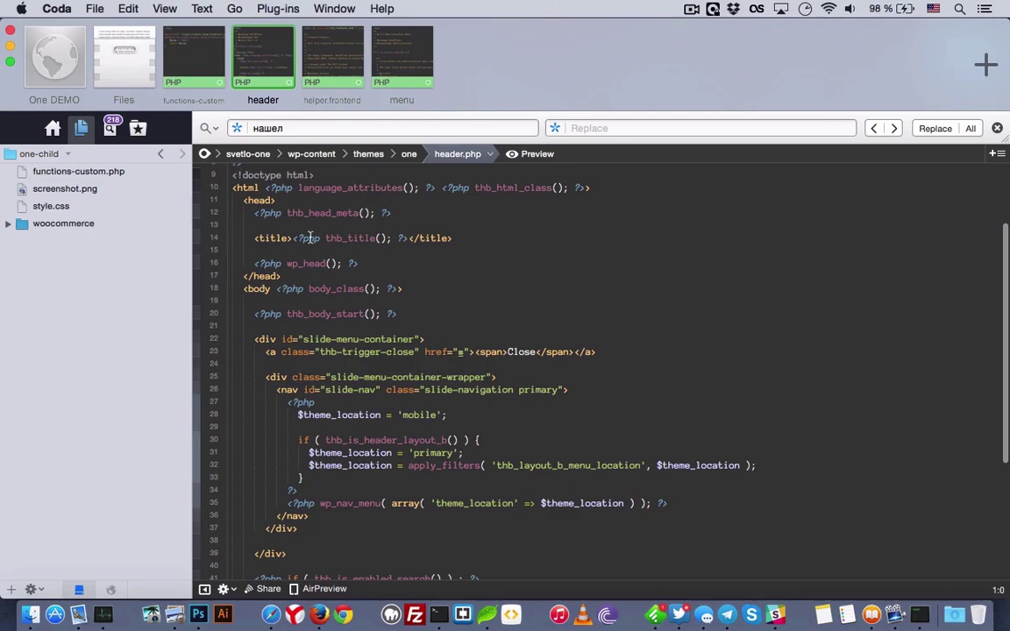
- Open the WordPress core file wp-admin/includes/menu.php and read through its administration menu hooks and menu loops
scroll(372, 272, down, 1)
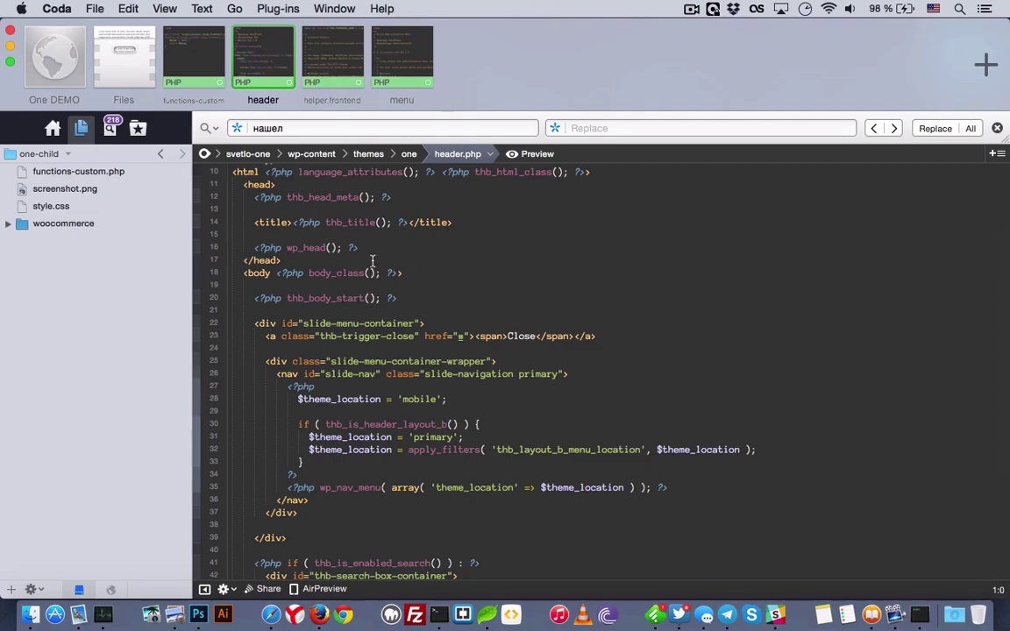
click(313, 65)
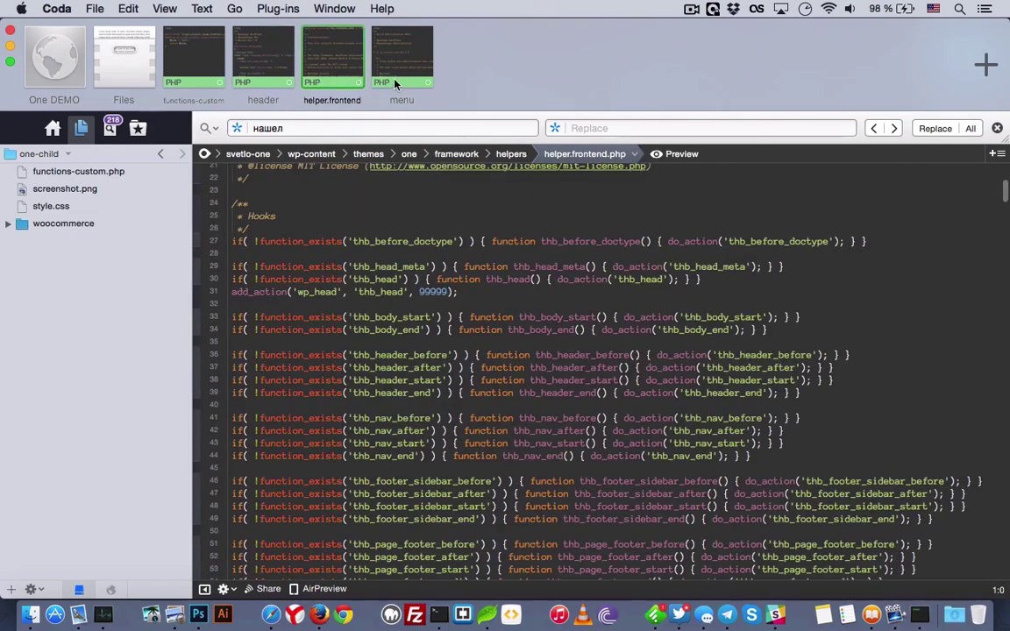
click(418, 87)
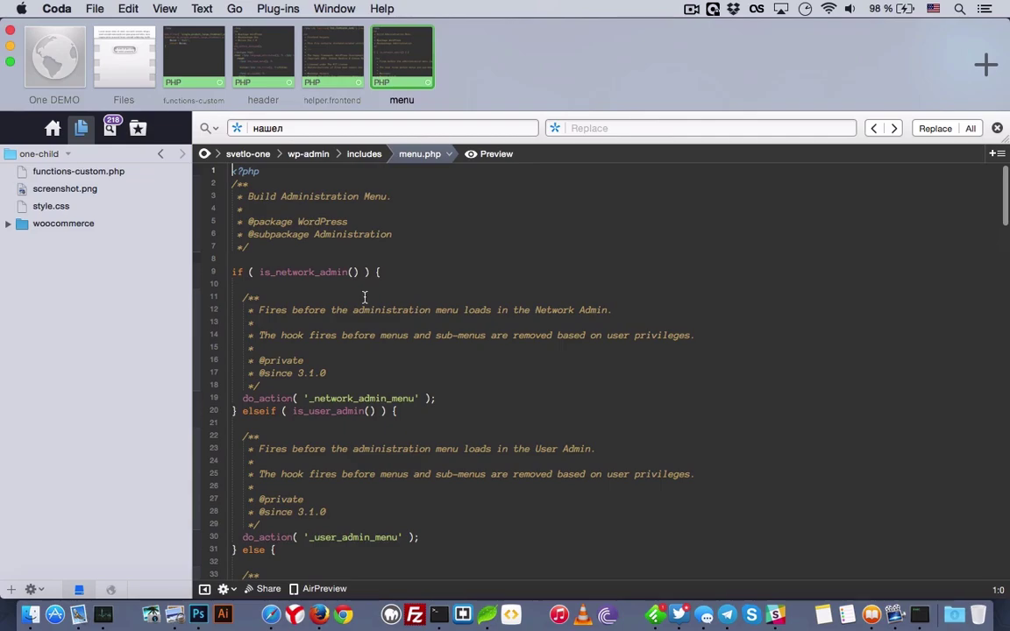
scroll(365, 298, down, 5)
scroll(365, 298, down, 13)
scroll(364, 298, up, 4)
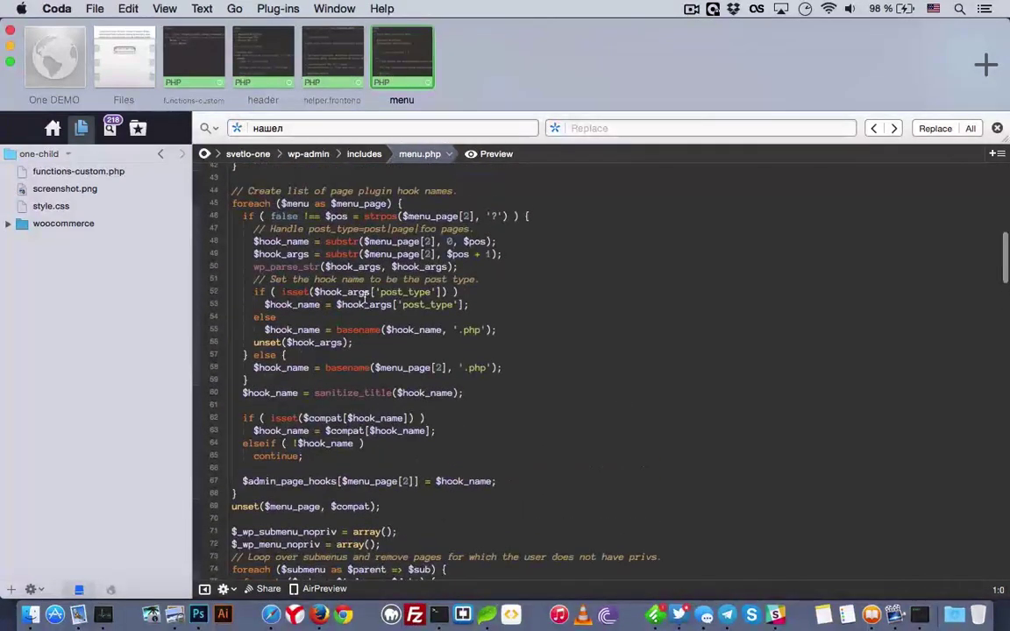
scroll(365, 298, up, 5)
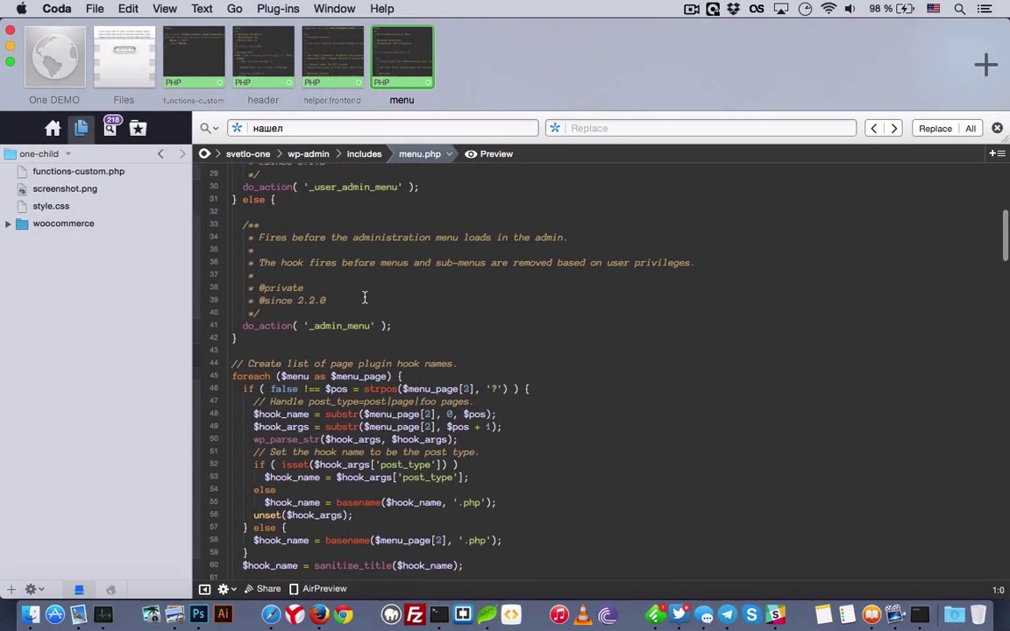
scroll(365, 298, down, 10)
scroll(364, 298, down, 13)
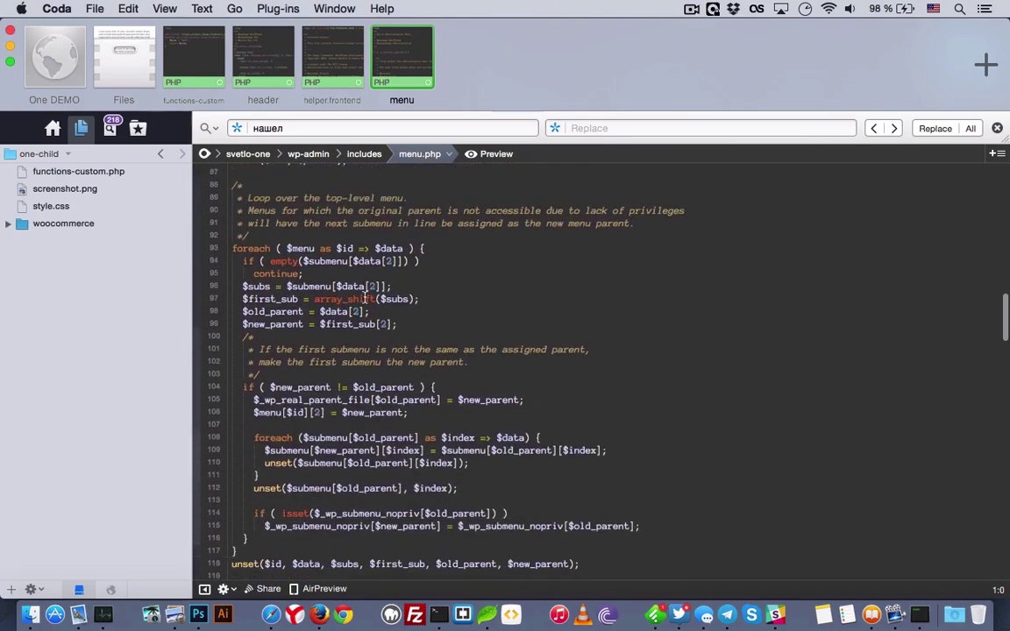
scroll(364, 298, down, 5)
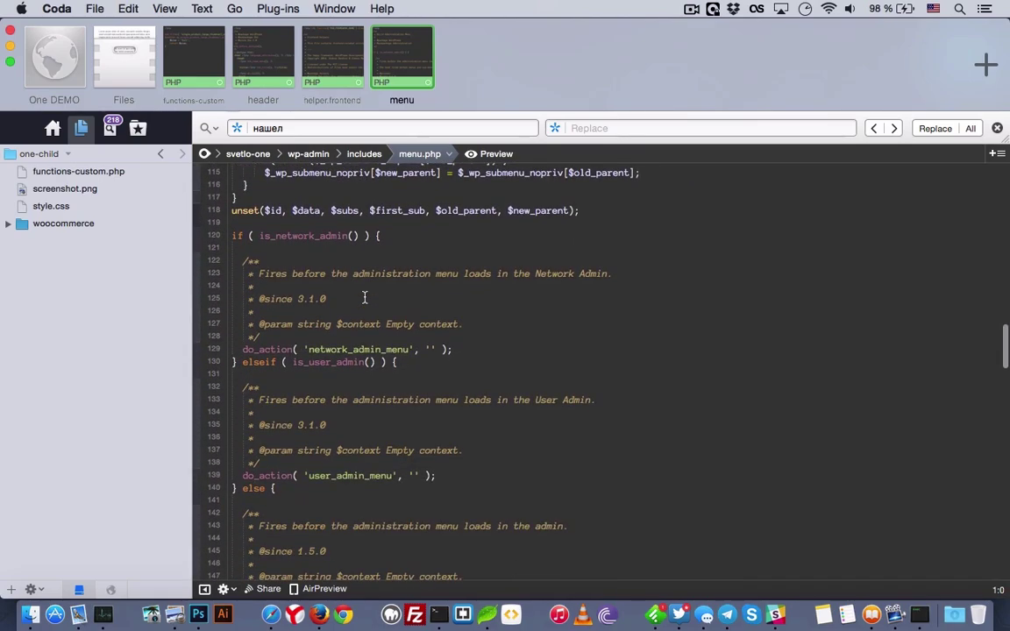
- Search menu.php for "apply" and examine the add_menu_classes filter call with the code above it
key(super+f)
text(appp)
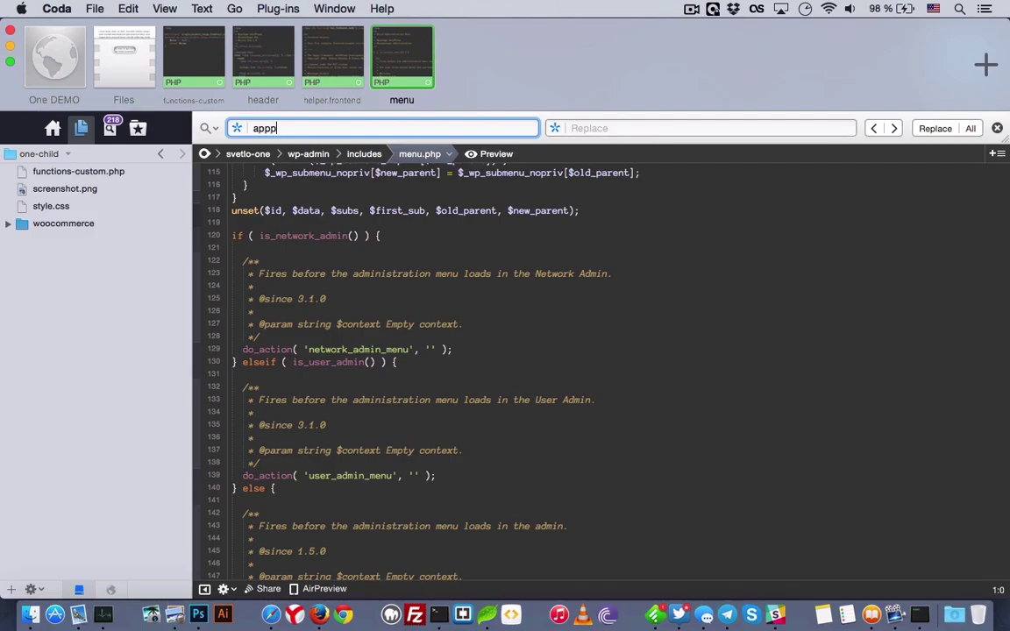
key(BackSpace)
text(ly)
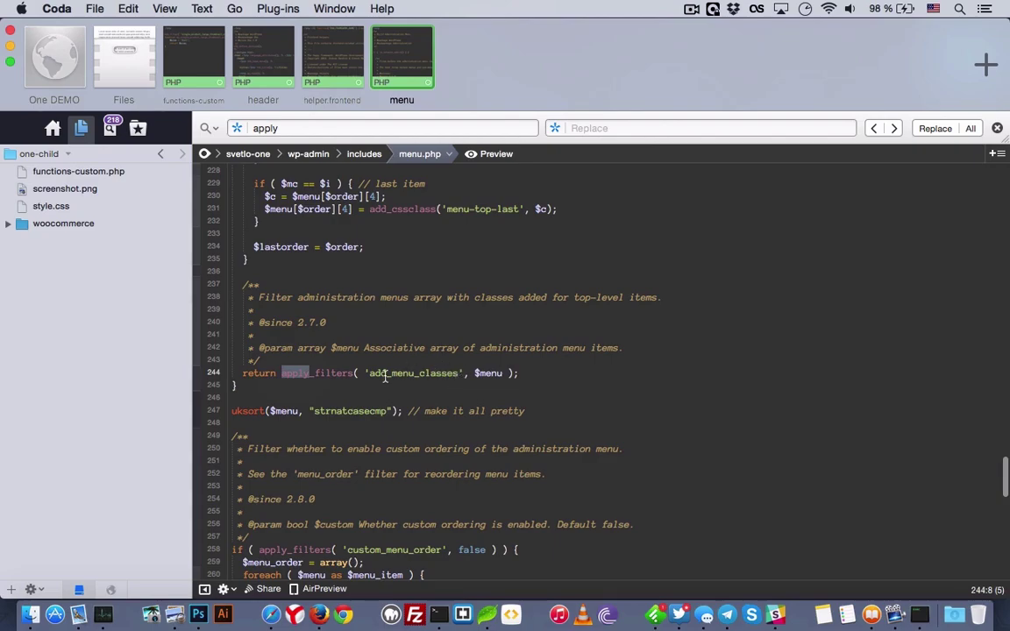
scroll(354, 372, up, 3)
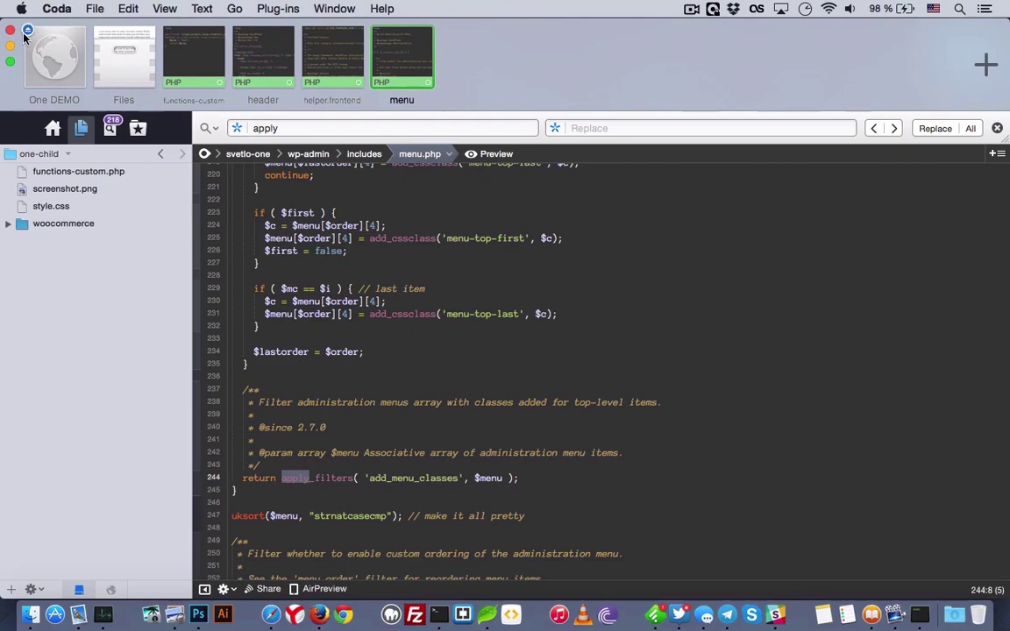
- Show the site-wide apply_filters search results, then browse the local files to the one theme's config folder
click(108, 128)
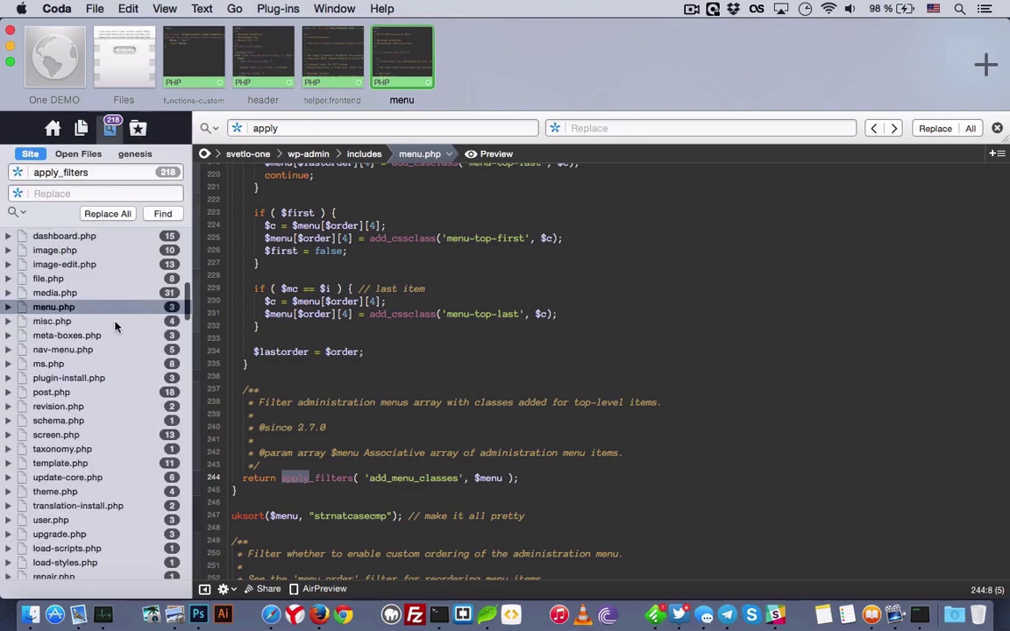
click(130, 63)
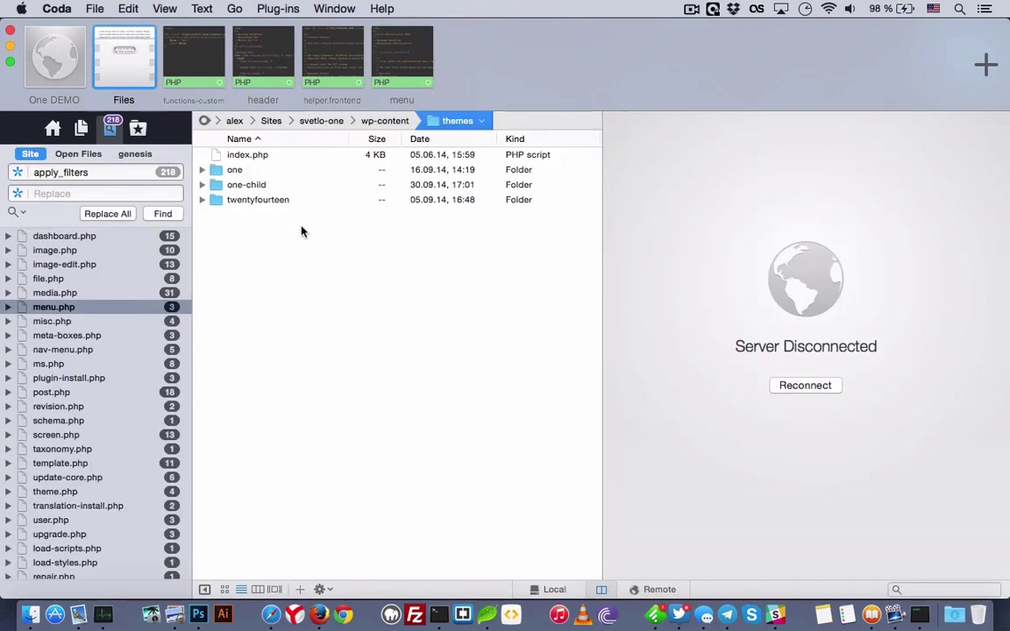
double_click(238, 169)
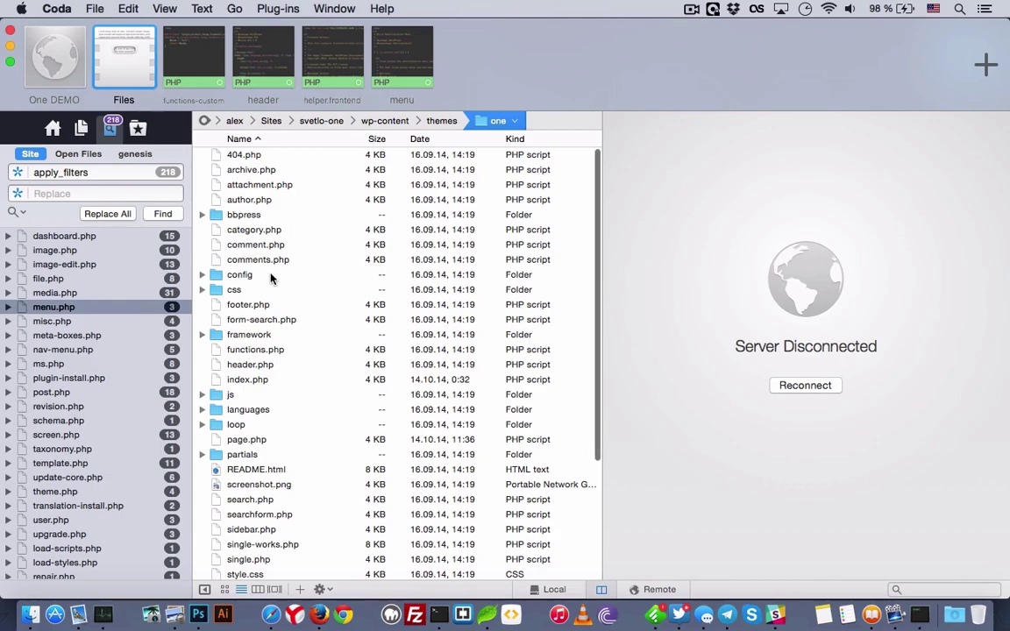
double_click(239, 275)
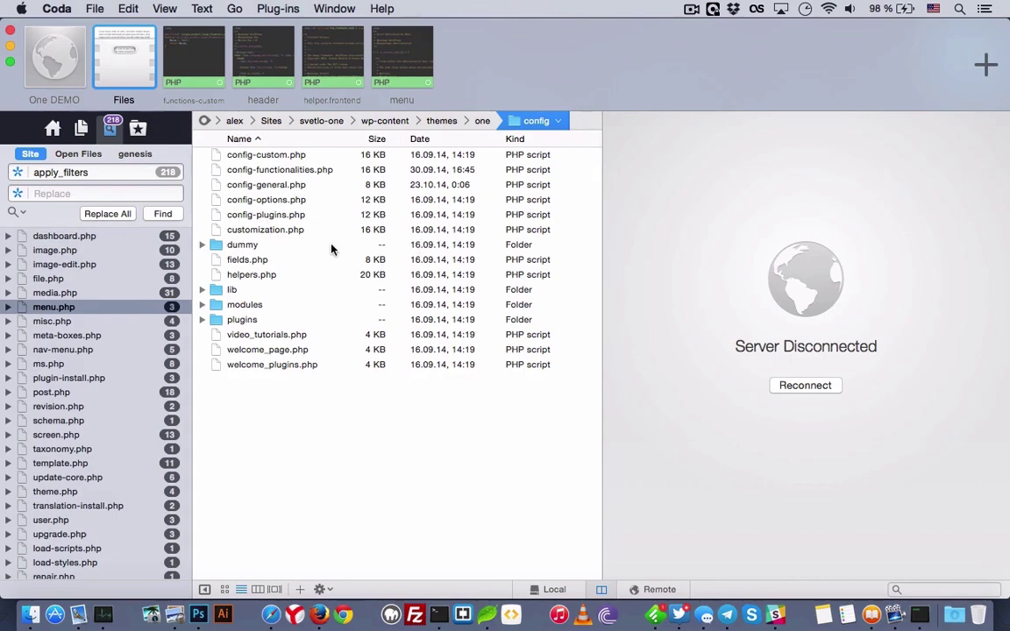
- Return to the one theme folder and browse down to framework/templates/frontend
click(477, 121)
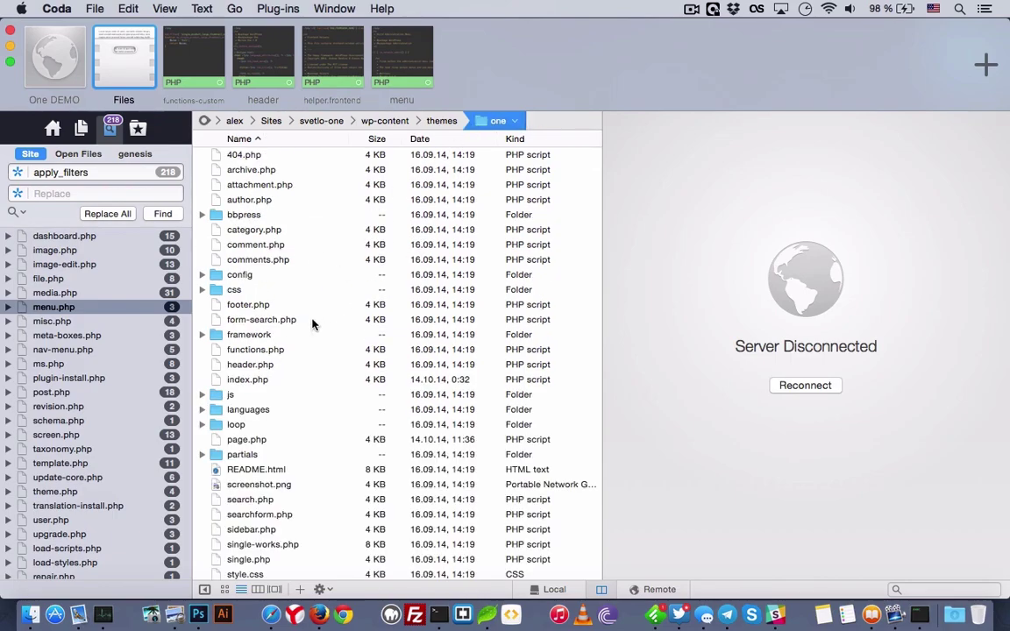
double_click(248, 334)
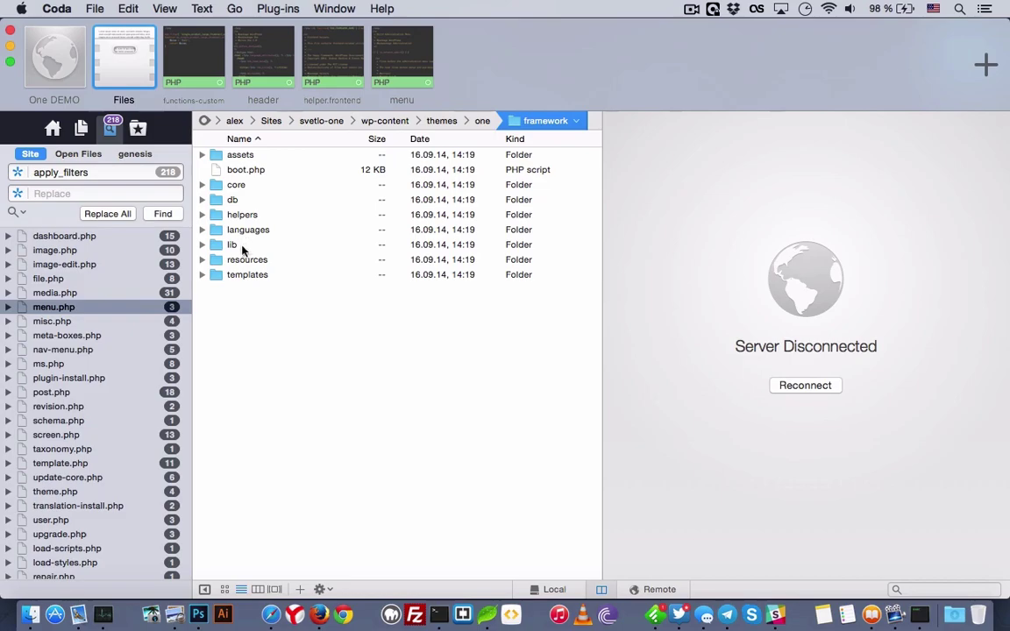
double_click(268, 277)
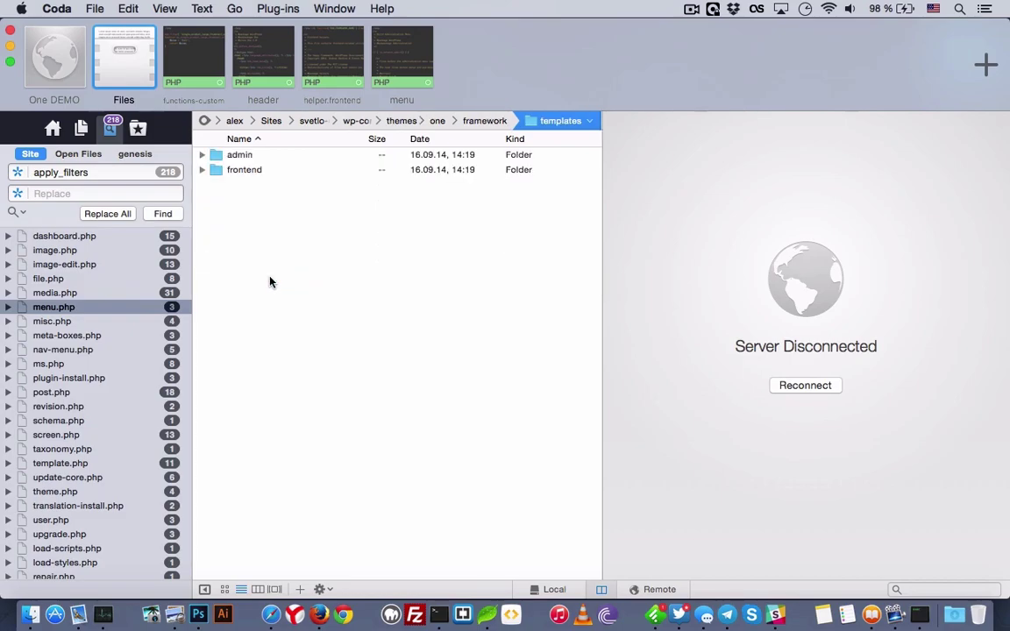
double_click(238, 171)
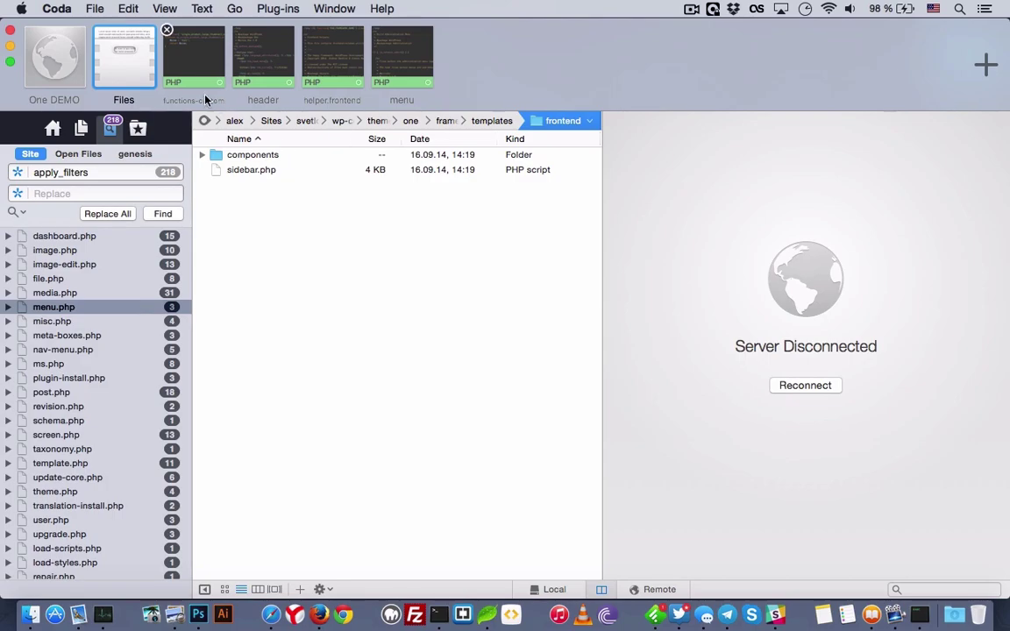
- Minimize Coda, switch to Firefox, and look over the One demo's Features page and its cart dropdown
click(11, 45)
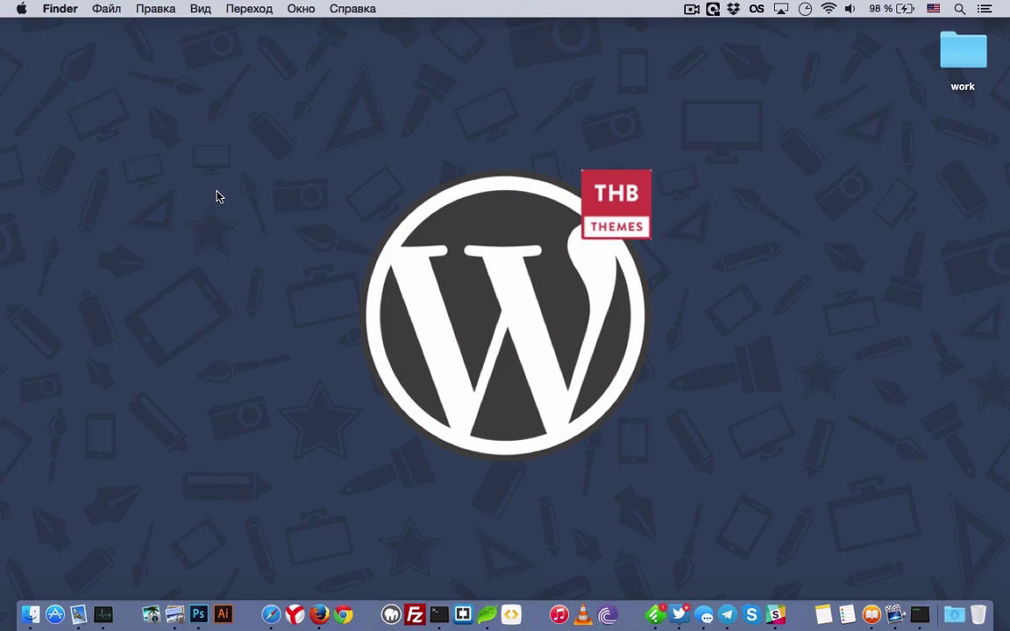
click(319, 614)
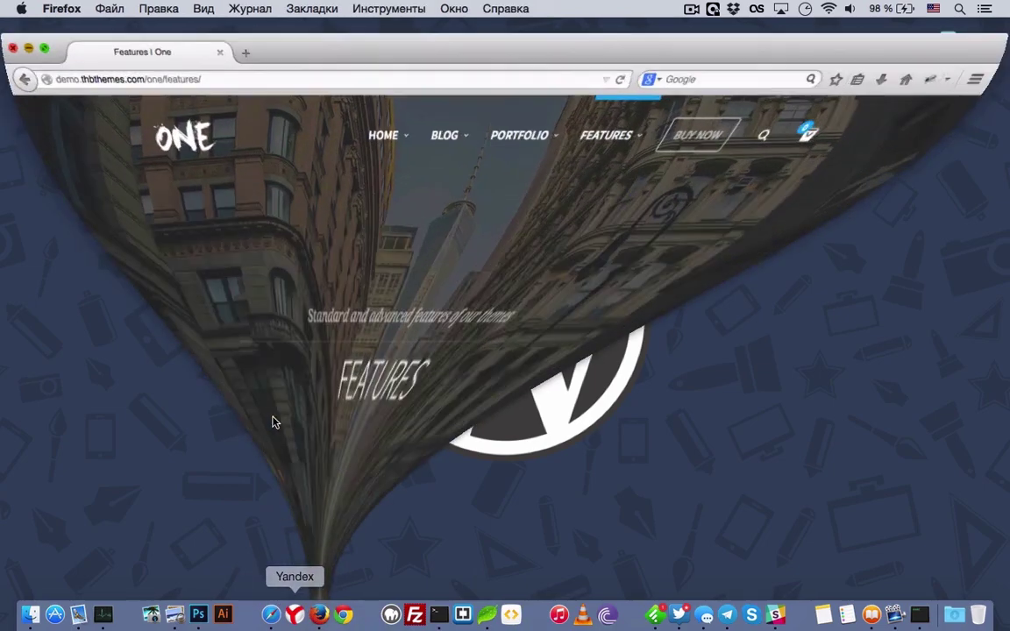
scroll(264, 403, down, 10)
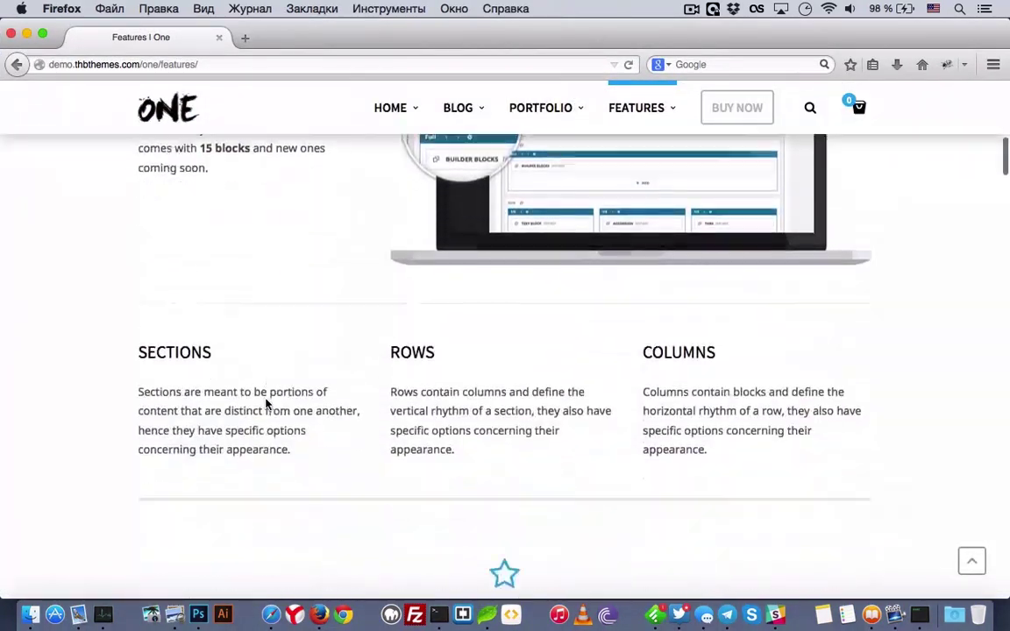
scroll(267, 405, down, 3)
scroll(266, 406, up, 15)
mouse_move(860, 129)
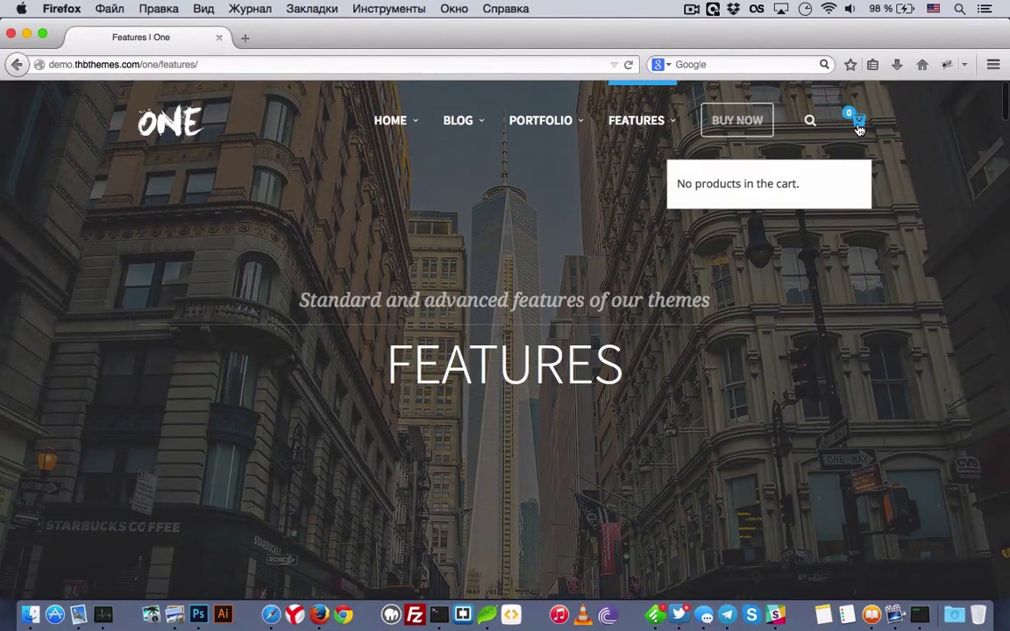
- Open the demo's Shop page from the Features special pages and look through its product grid
mouse_move(627, 123)
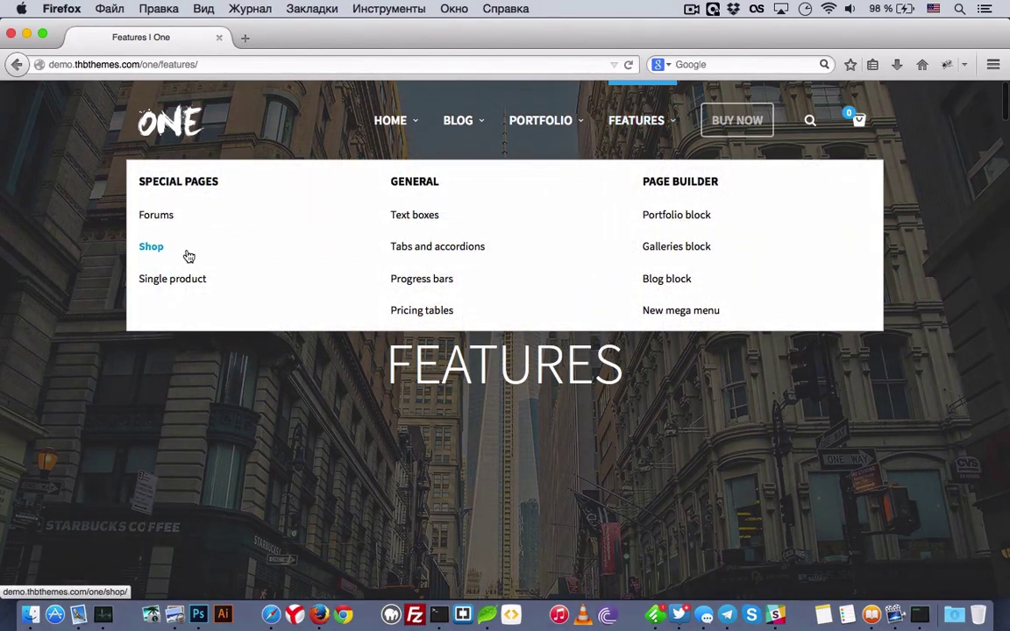
click(151, 248)
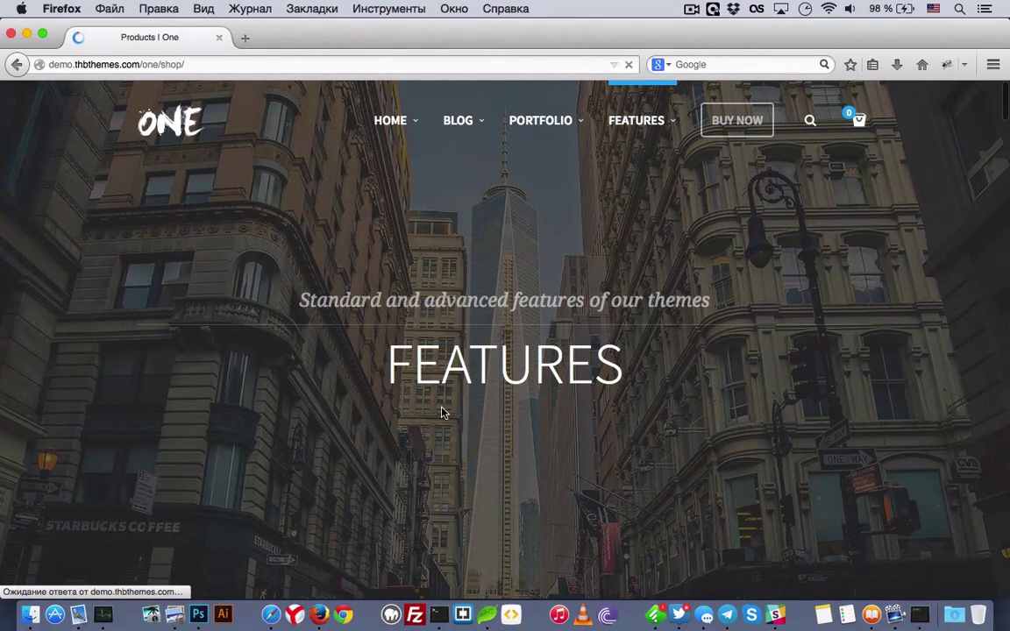
scroll(442, 412, down, 5)
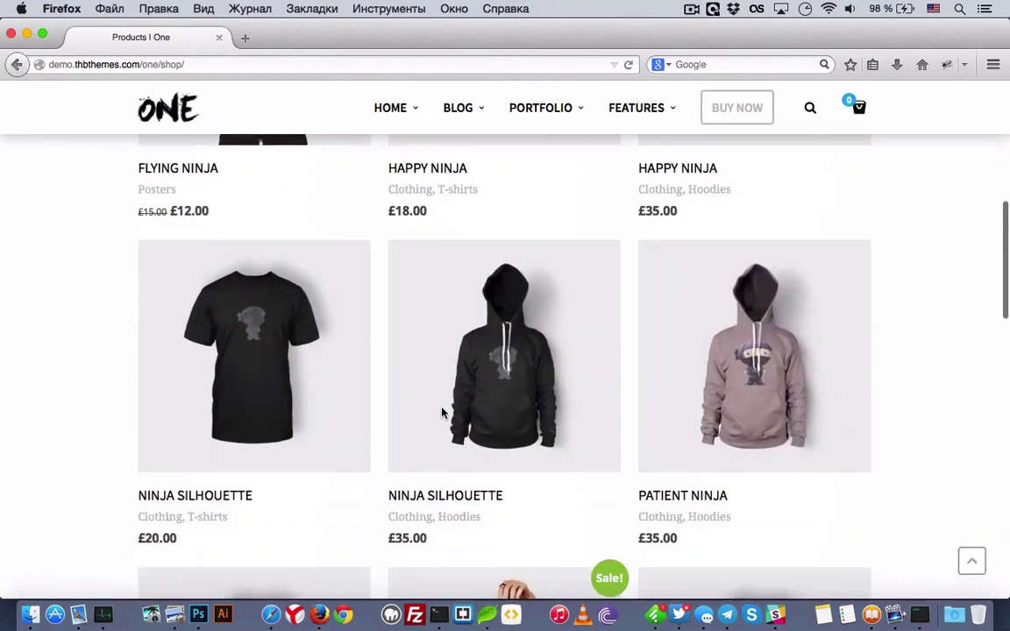
scroll(442, 412, down, 10)
scroll(442, 412, up, 5)
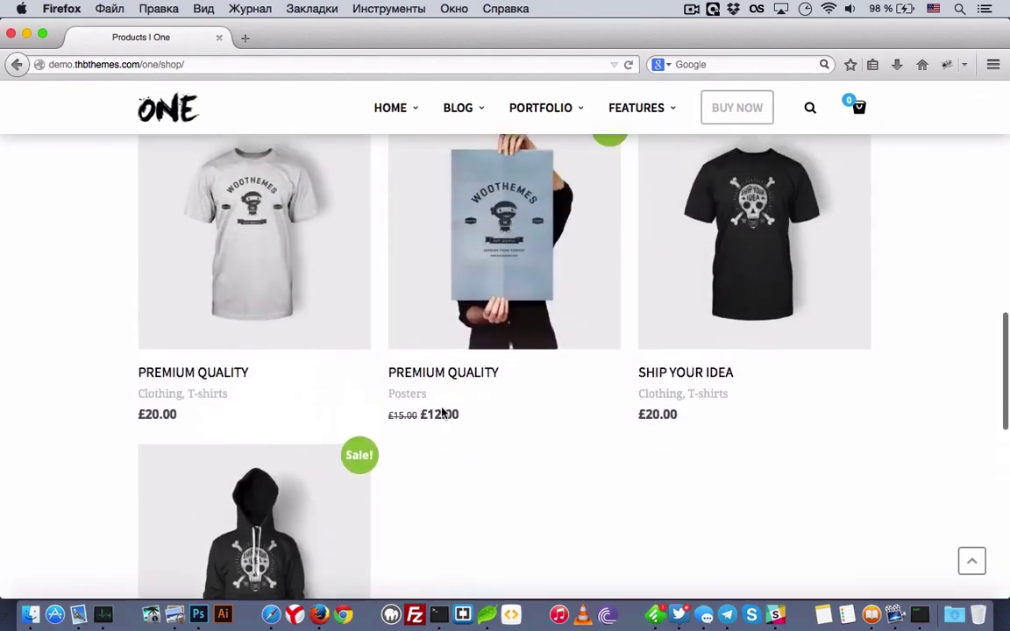
scroll(443, 412, up, 10)
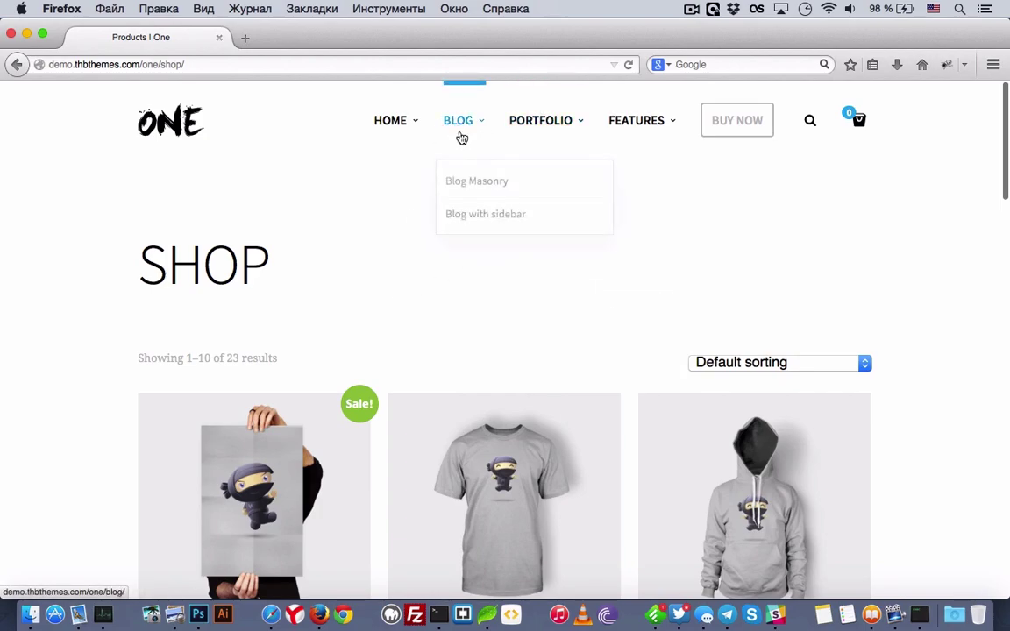
- Open the demo's Single product page and look through the product's details
mouse_move(586, 130)
mouse_move(634, 109)
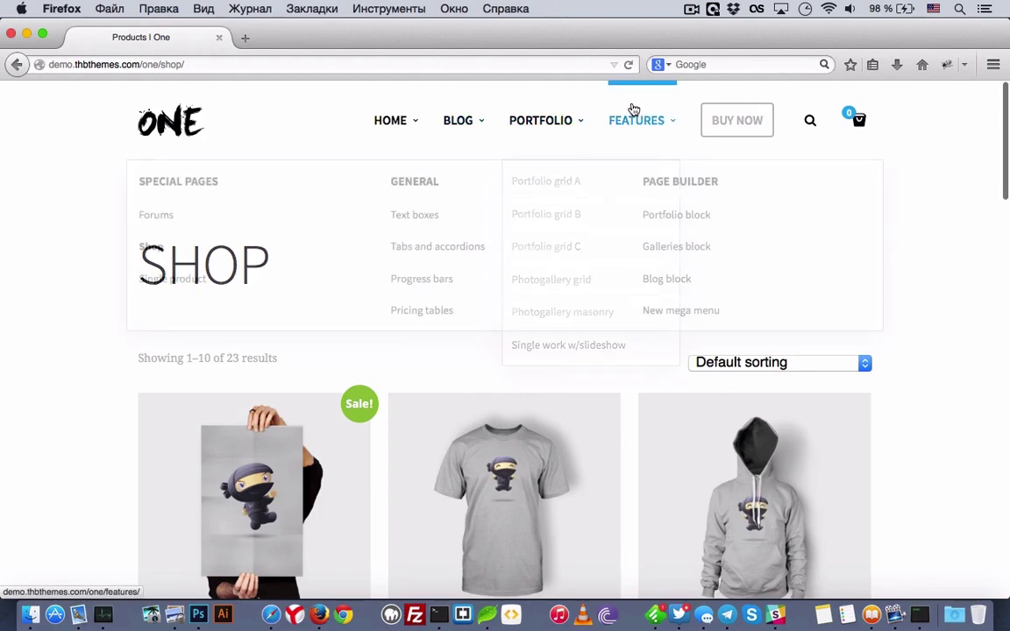
click(187, 277)
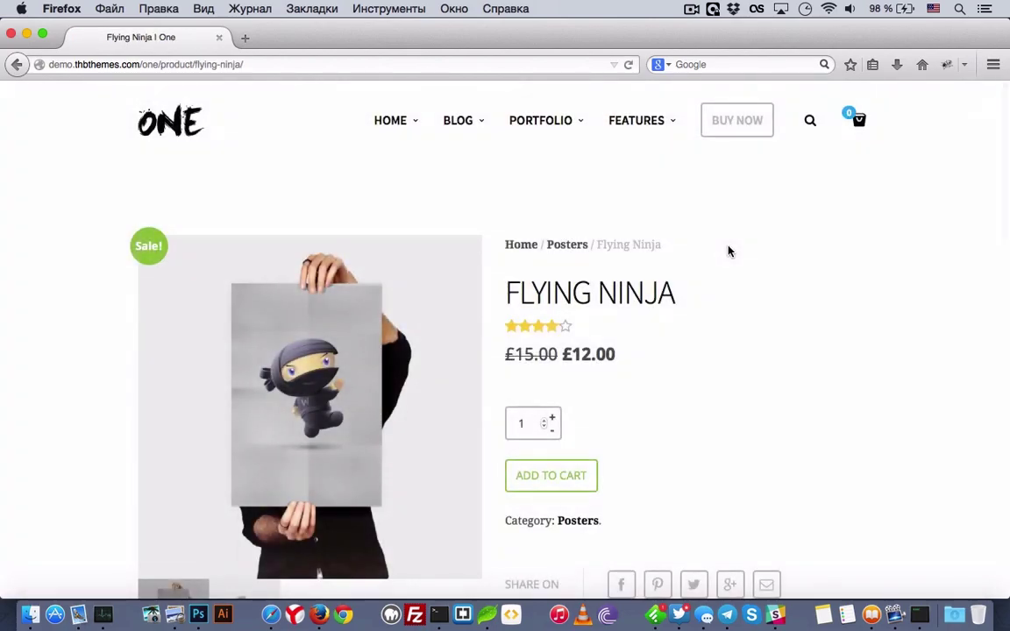
scroll(728, 250, down, 5)
scroll(728, 252, down, 3)
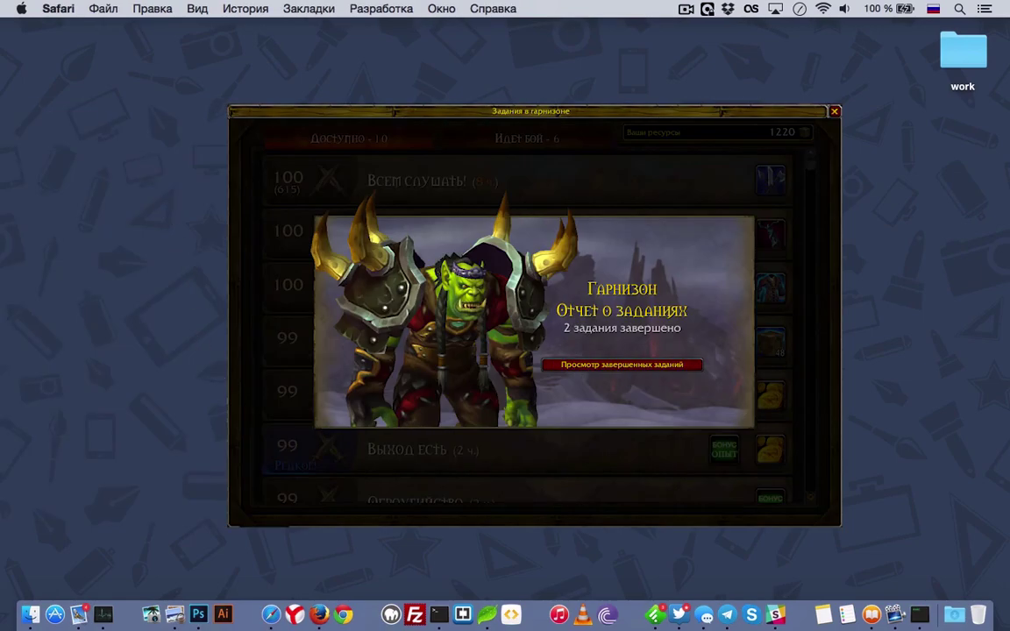
- Switch to the uWebDesign admin in Safari and open the page "Главная" for editing from the pages list
click(271, 614)
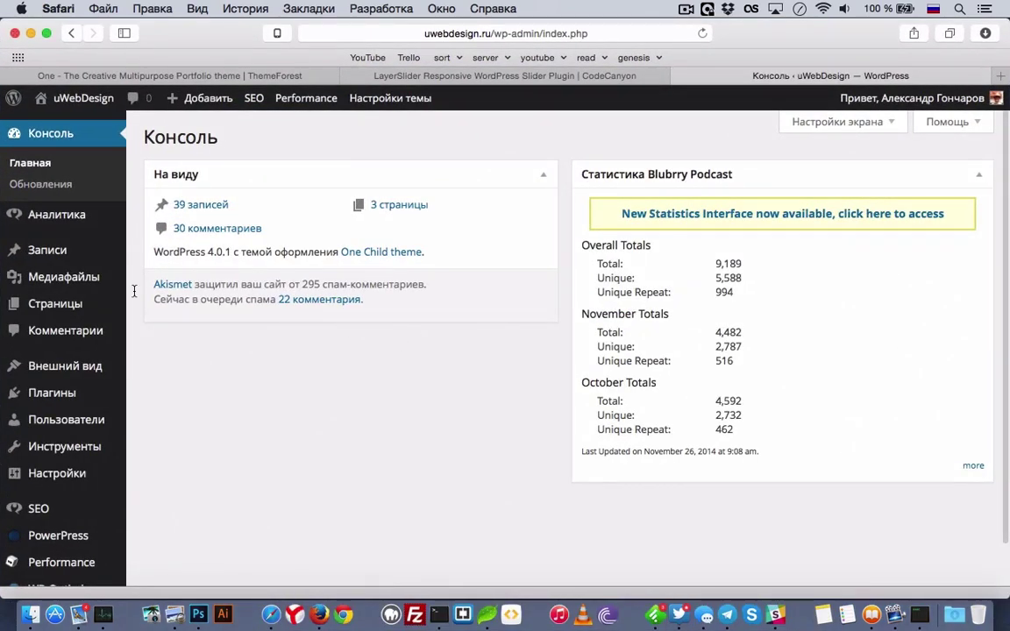
click(60, 309)
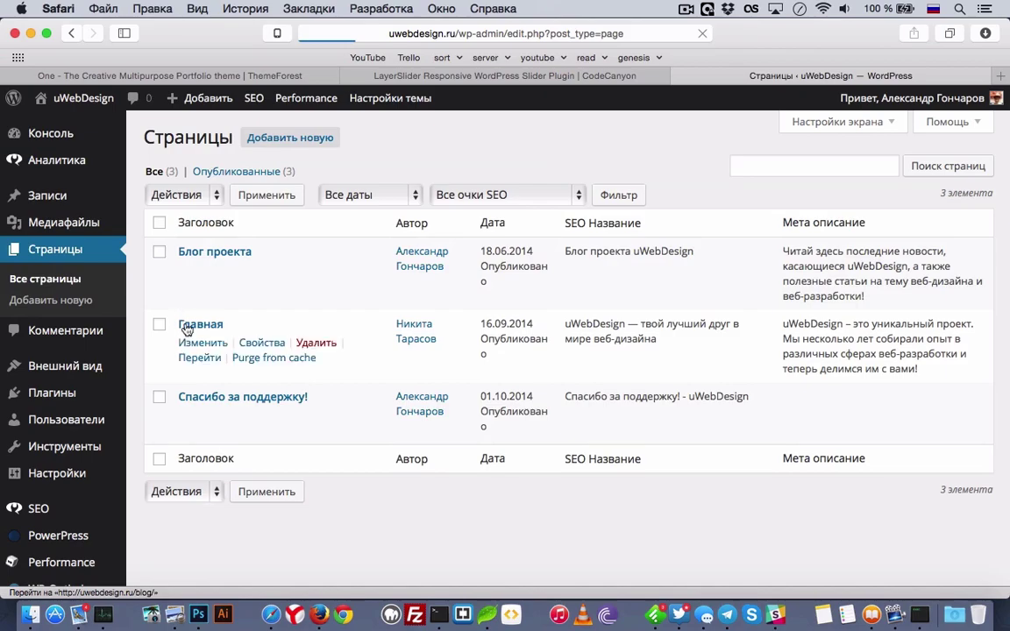
click(191, 345)
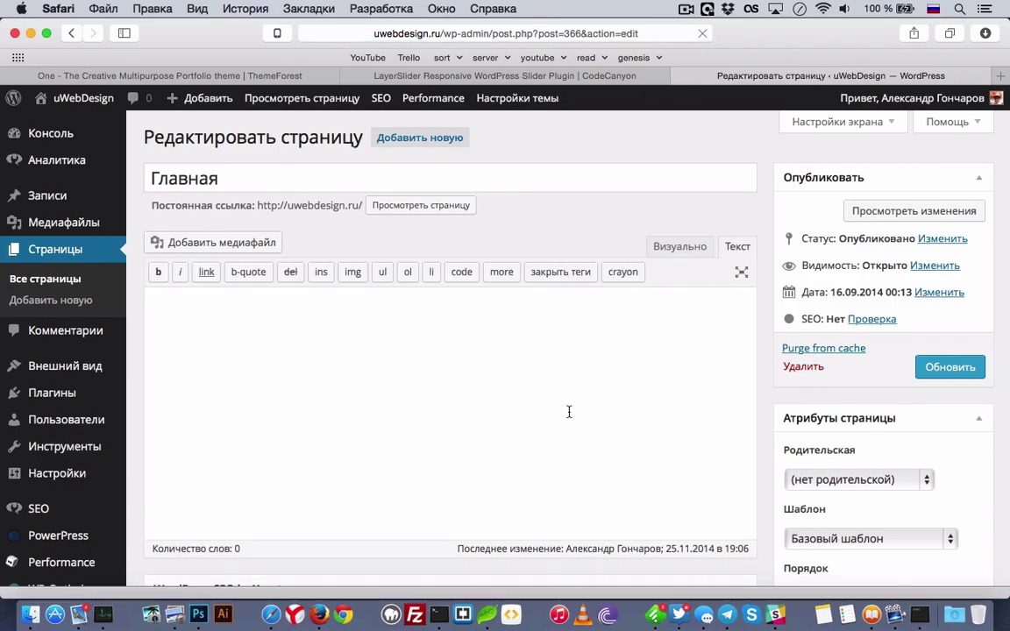
- Collapse the WordPress SEO by Yoast section below the page editor
scroll(701, 351, down, 10)
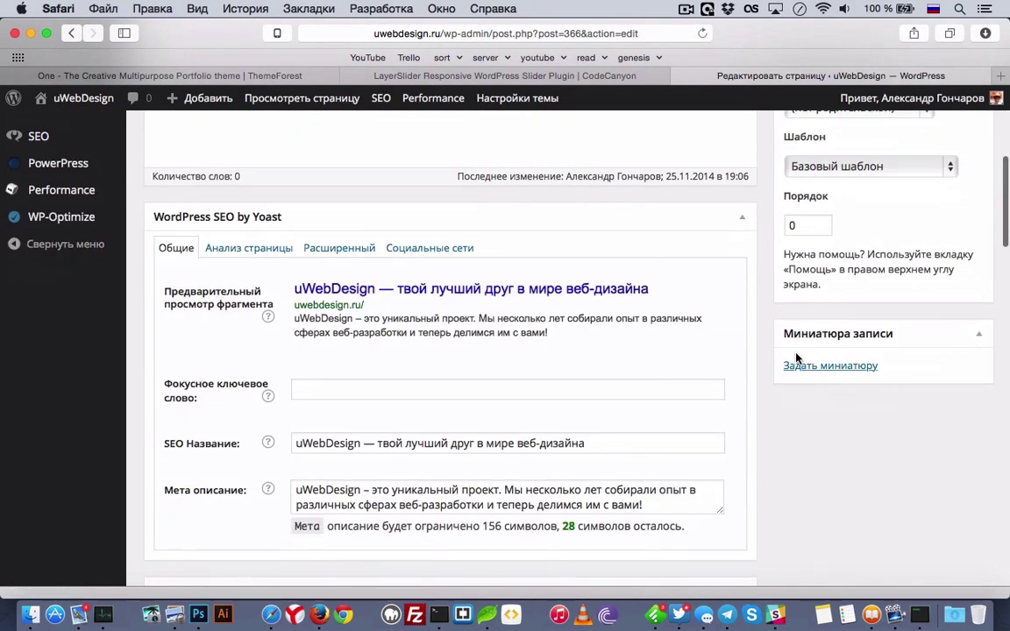
scroll(796, 358, up, 5)
click(743, 419)
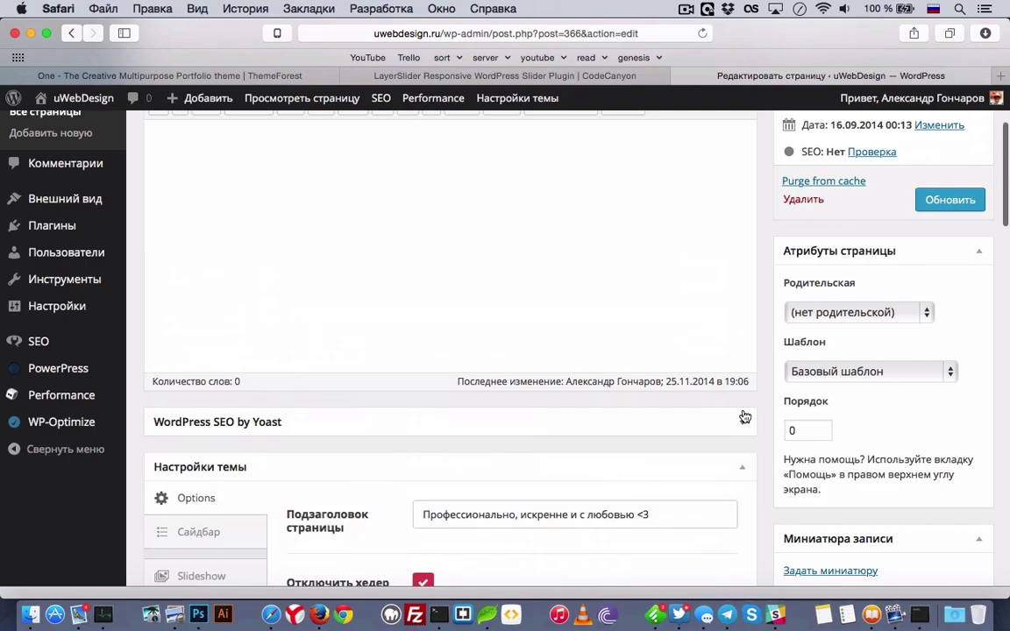
- Look through the page header options in the Настройки темы section of the page editor
scroll(751, 421, down, 3)
scroll(254, 312, down, 3)
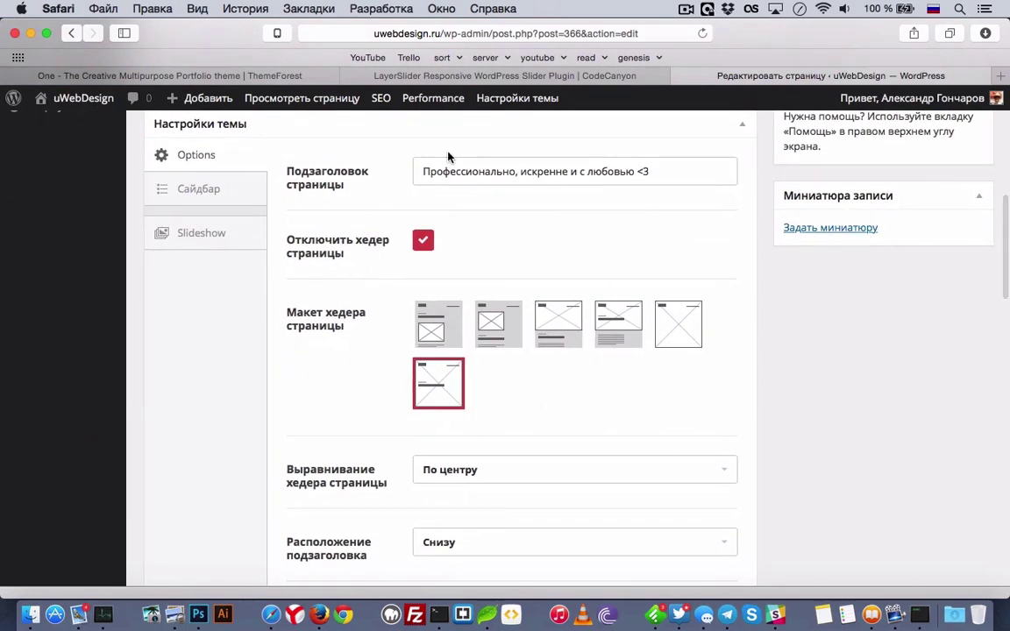
scroll(374, 359, down, 12)
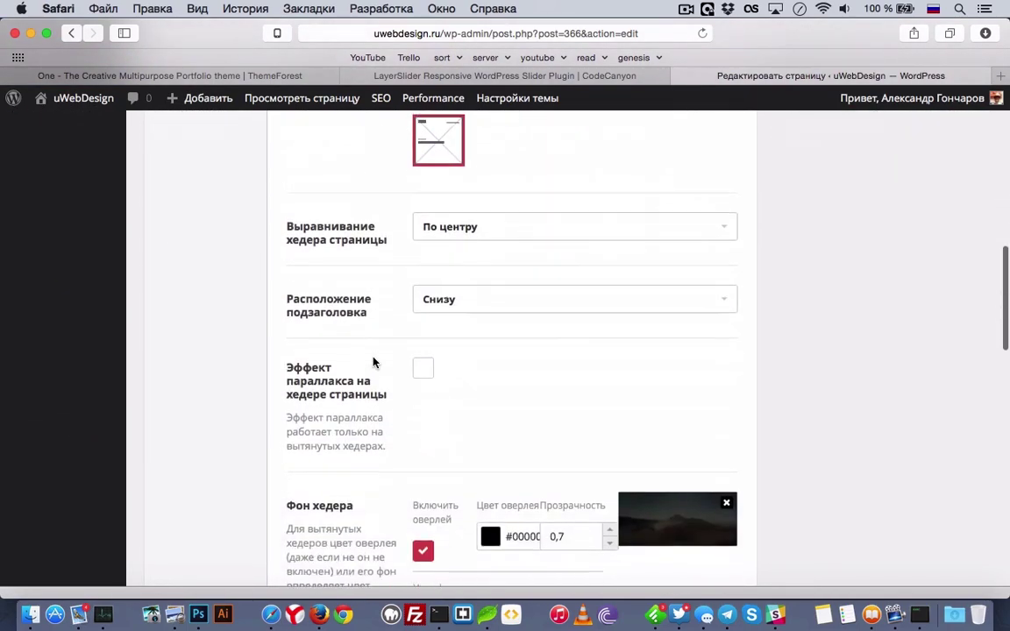
scroll(373, 357, up, 15)
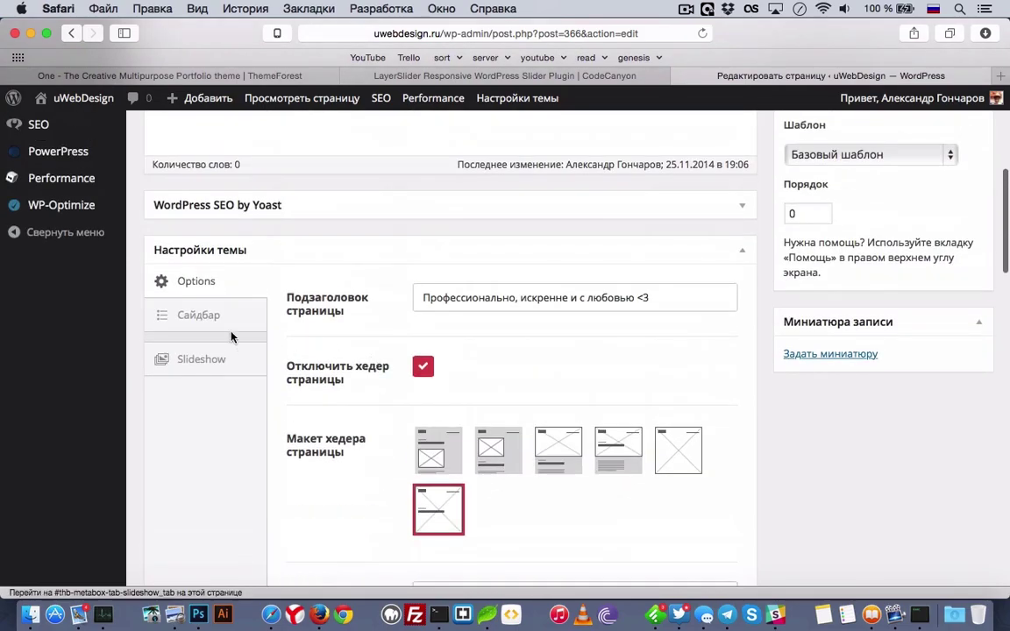
- Open the Slideshow theme settings and look through the slide effect, speed, autoplay and slide image options
click(224, 360)
scroll(235, 318, down, 10)
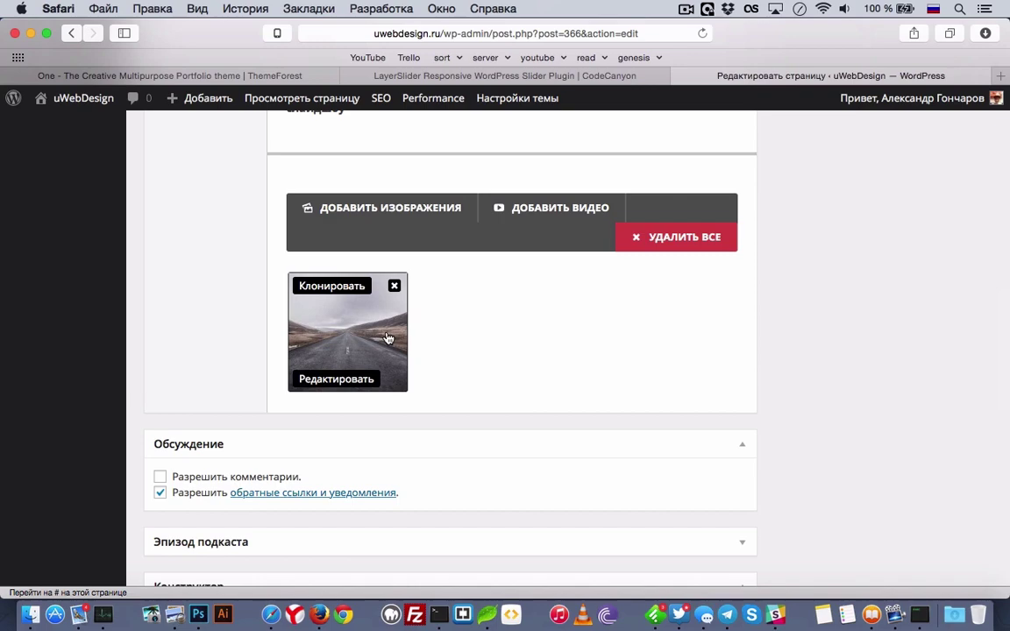
scroll(392, 330, up, 7)
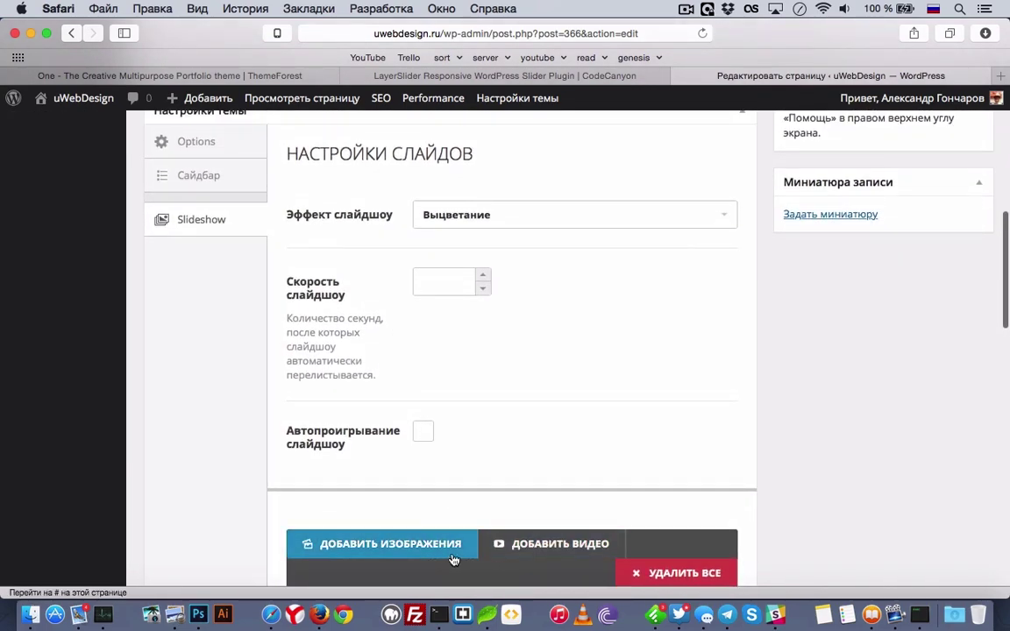
scroll(680, 548, down, 3)
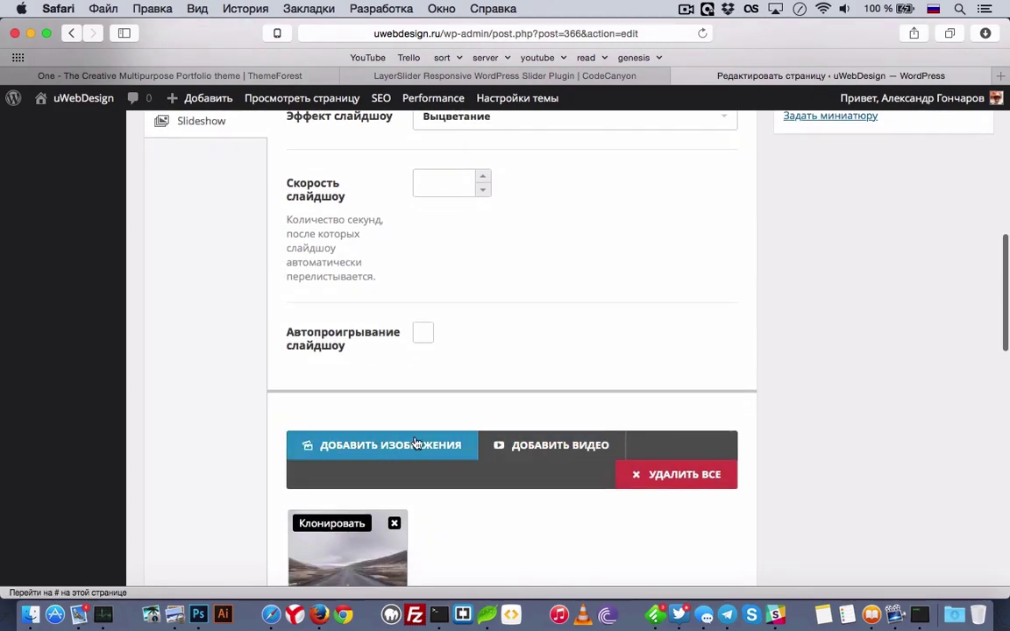
scroll(411, 239, up, 5)
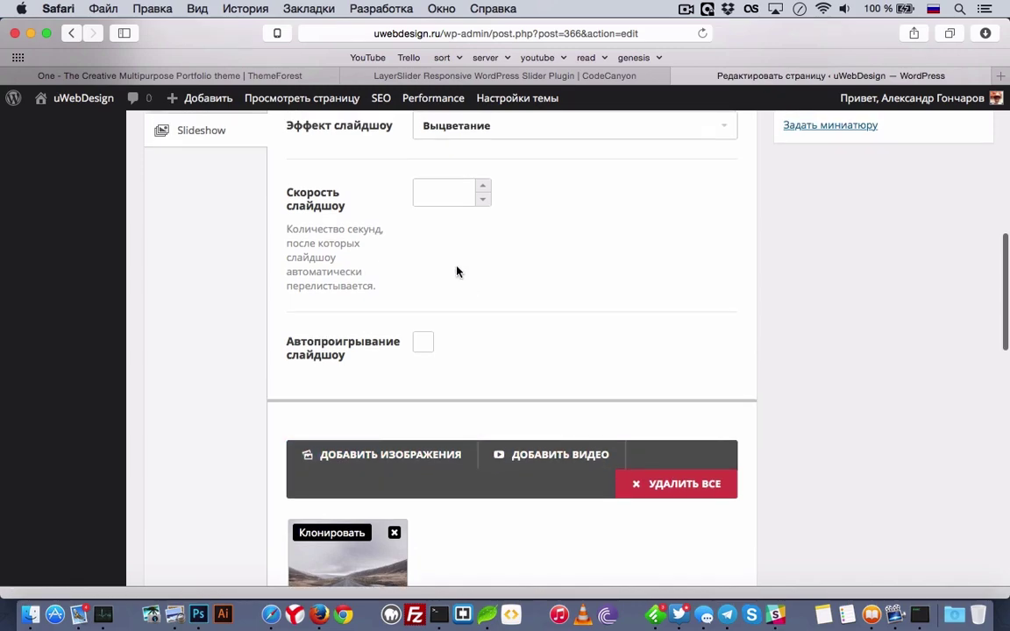
- Show the Сайдбар theme settings and collapse the Обсуждение section
click(221, 343)
scroll(412, 367, down, 1)
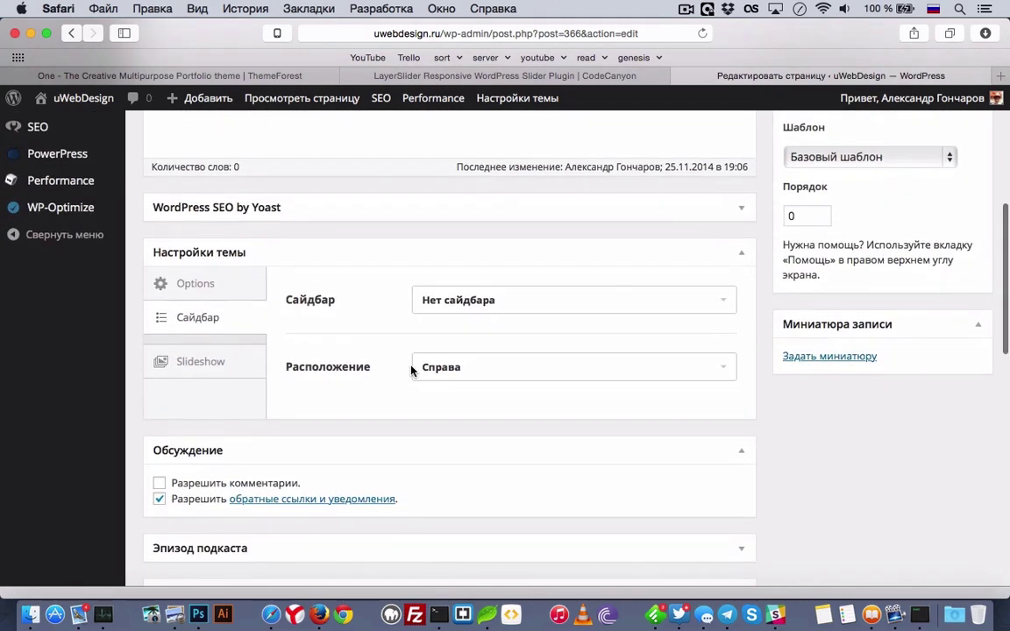
click(747, 453)
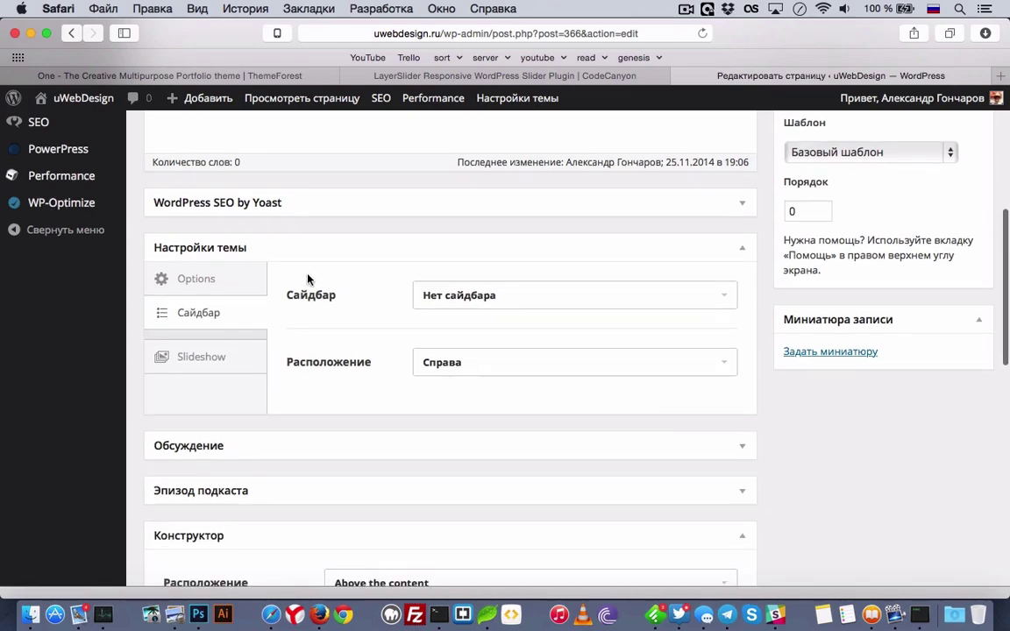
- Return the theme settings to Options and check the Расположение choices in the Конструктор section without changing them
click(260, 282)
scroll(674, 375, down, 5)
scroll(674, 375, down, 10)
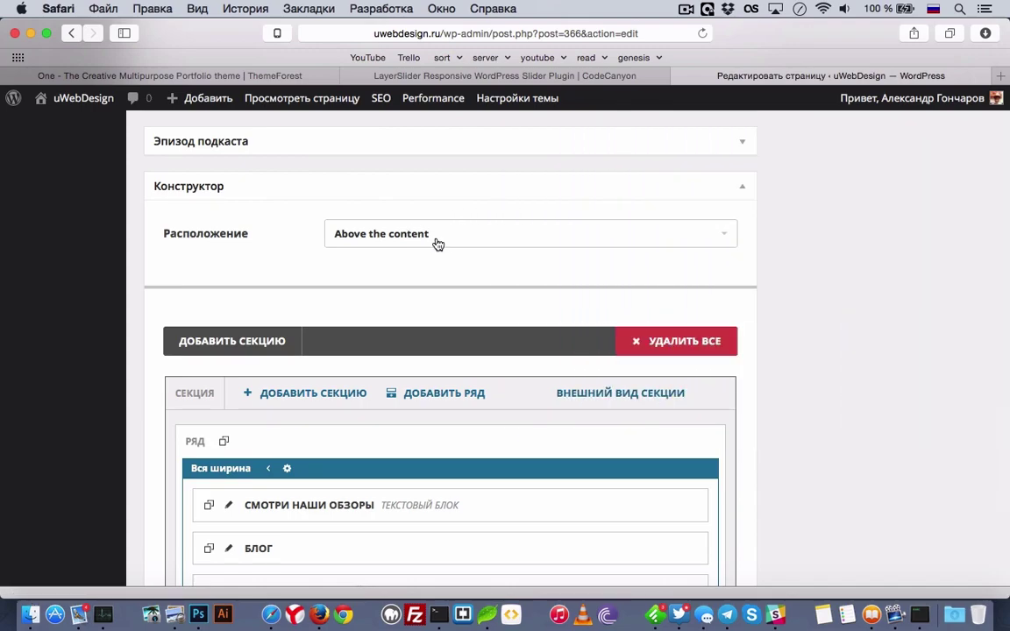
click(723, 231)
click(760, 242)
- Review the header options once more and examine how the Конструктор builder arranges its section, row and blocks
scroll(728, 242, up, 20)
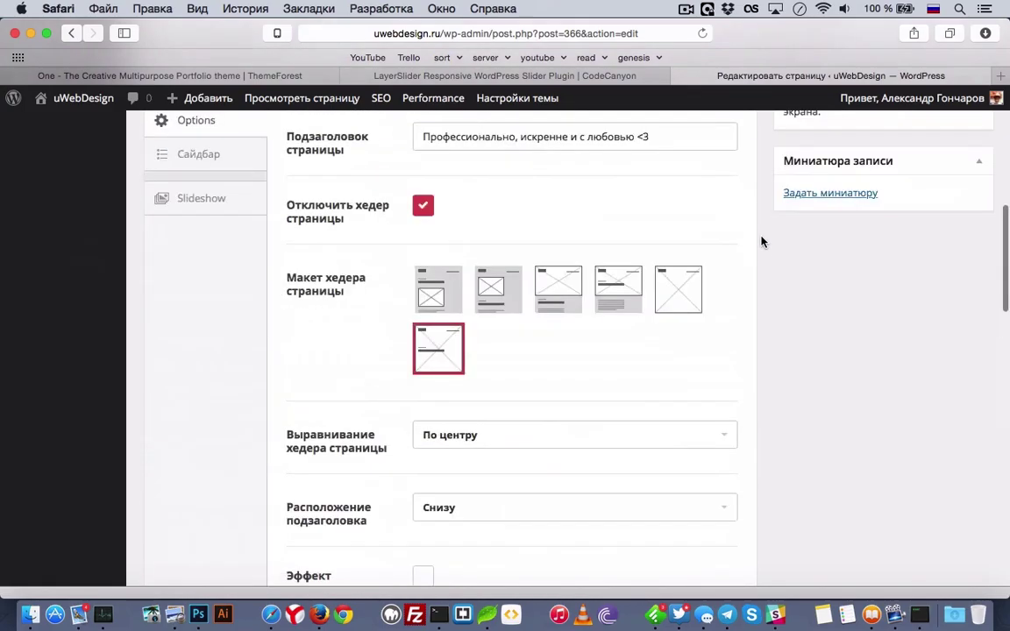
scroll(927, 422, down, 20)
scroll(877, 395, up, 4)
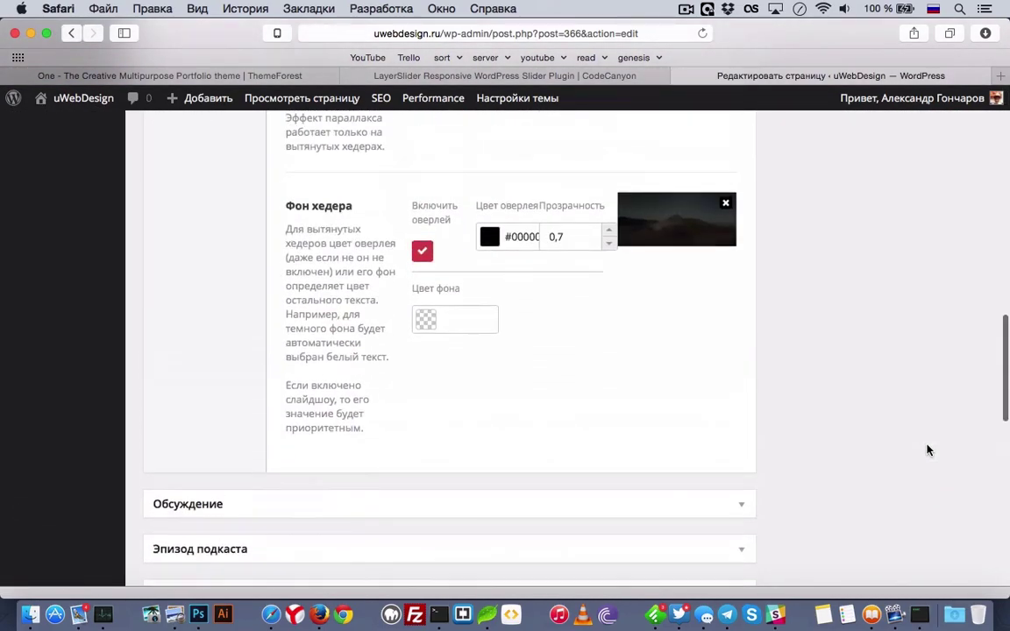
scroll(758, 339, down, 10)
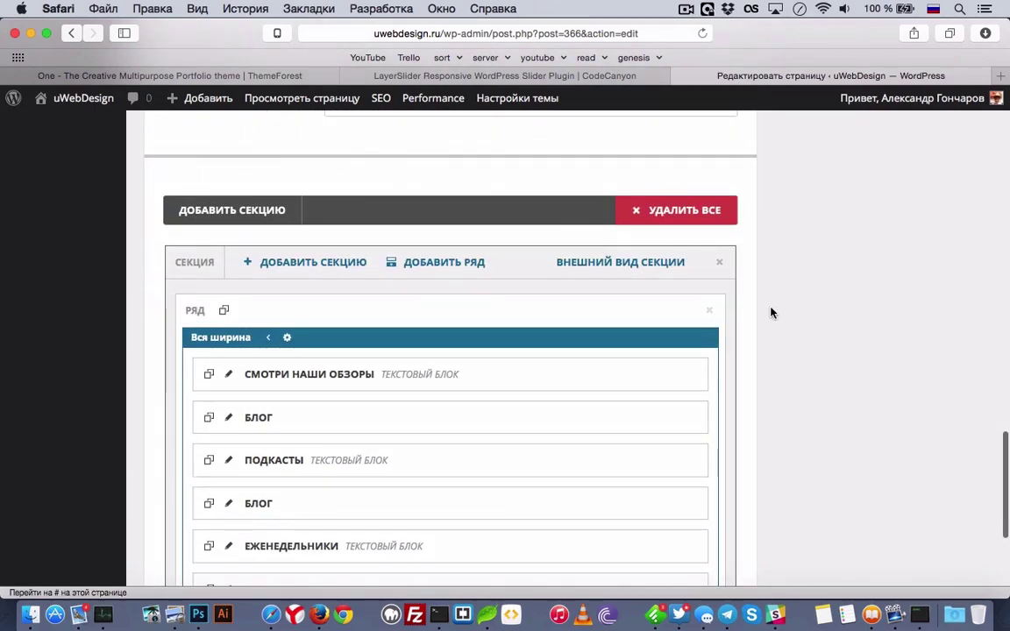
scroll(770, 313, down, 3)
scroll(771, 324, up, 2)
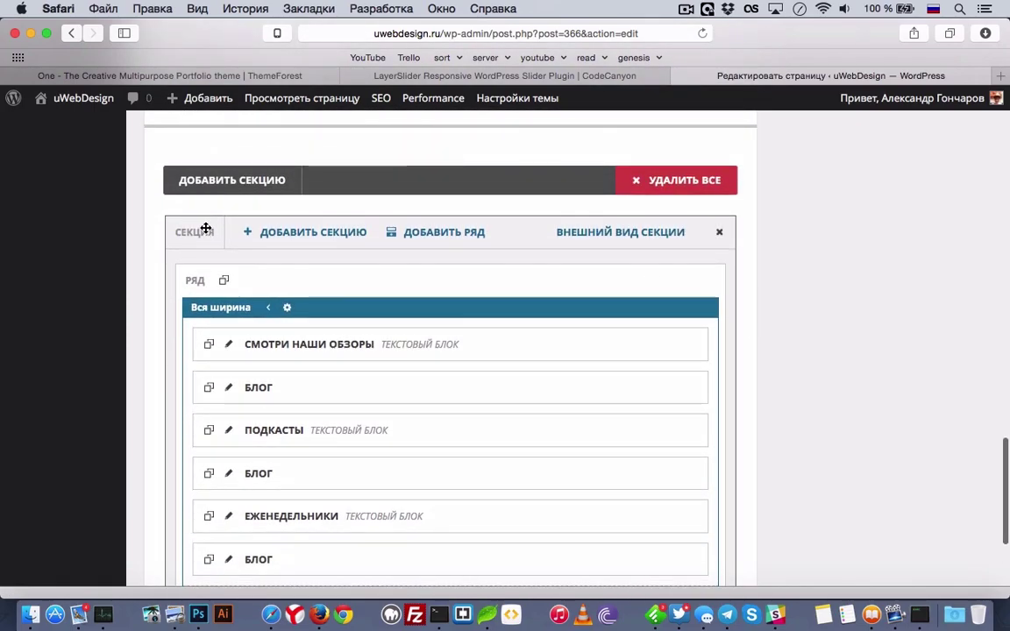
scroll(205, 229, down, 4)
scroll(203, 232, up, 3)
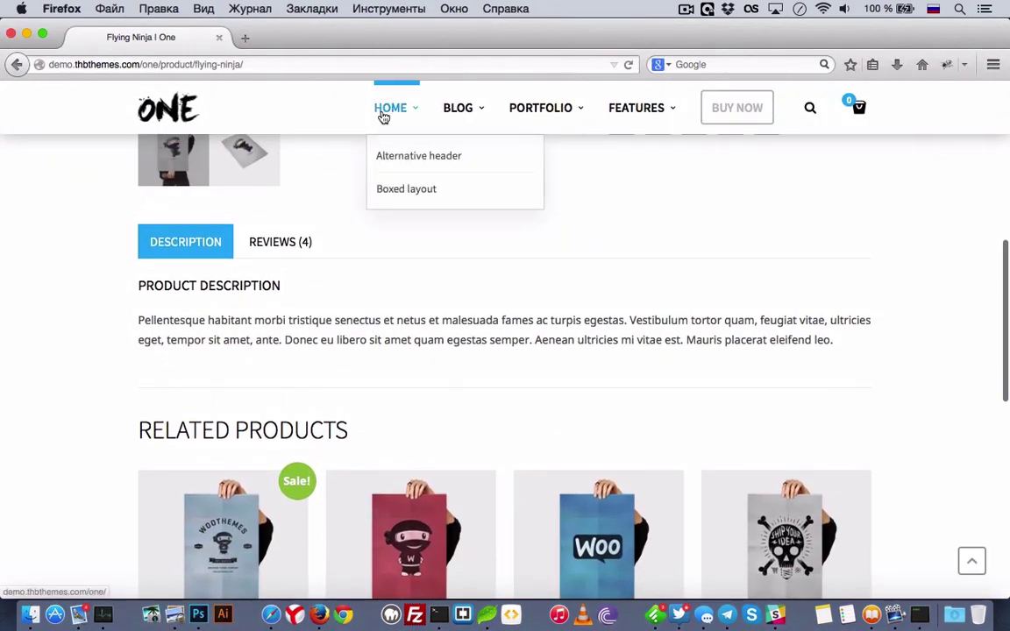
- In Firefox, open the One demo's home page and look through its feature columns and parallax sections
click(383, 110)
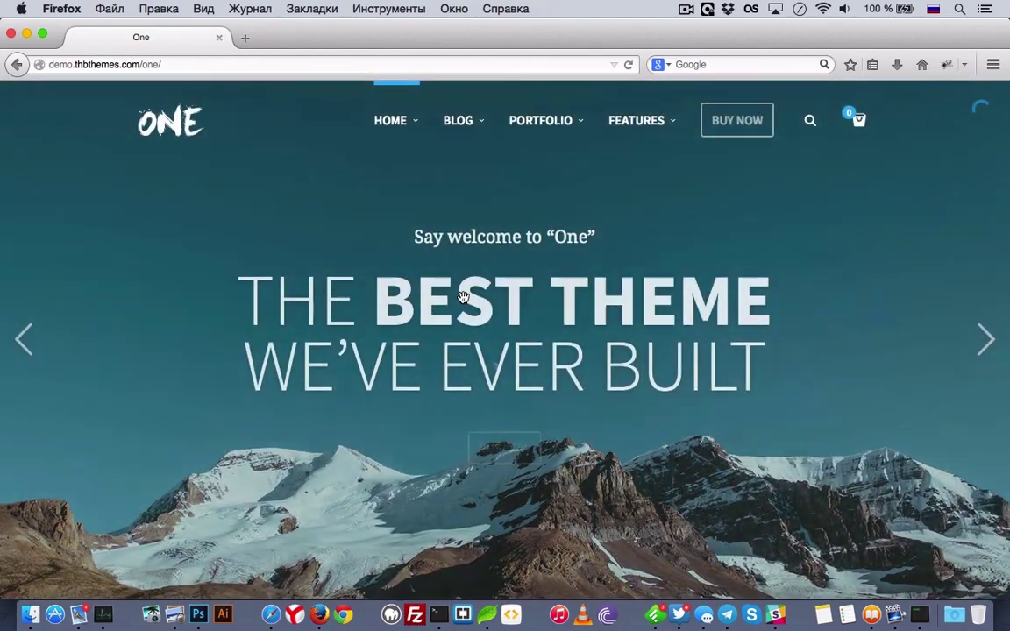
scroll(462, 295, down, 10)
scroll(464, 302, down, 2)
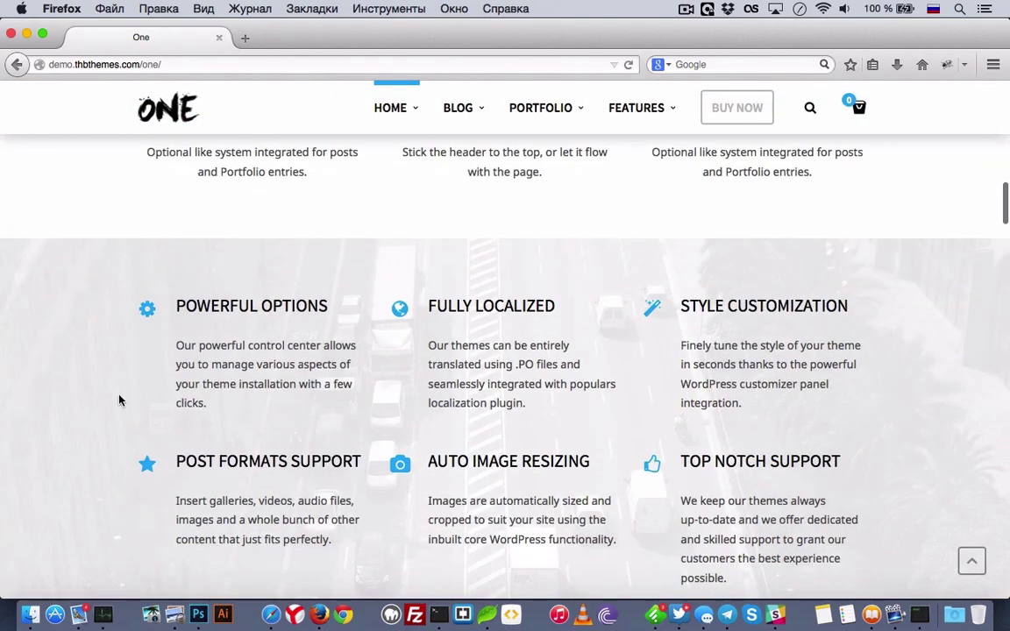
scroll(101, 411, down, 4)
scroll(96, 416, up, 4)
scroll(97, 417, down, 4)
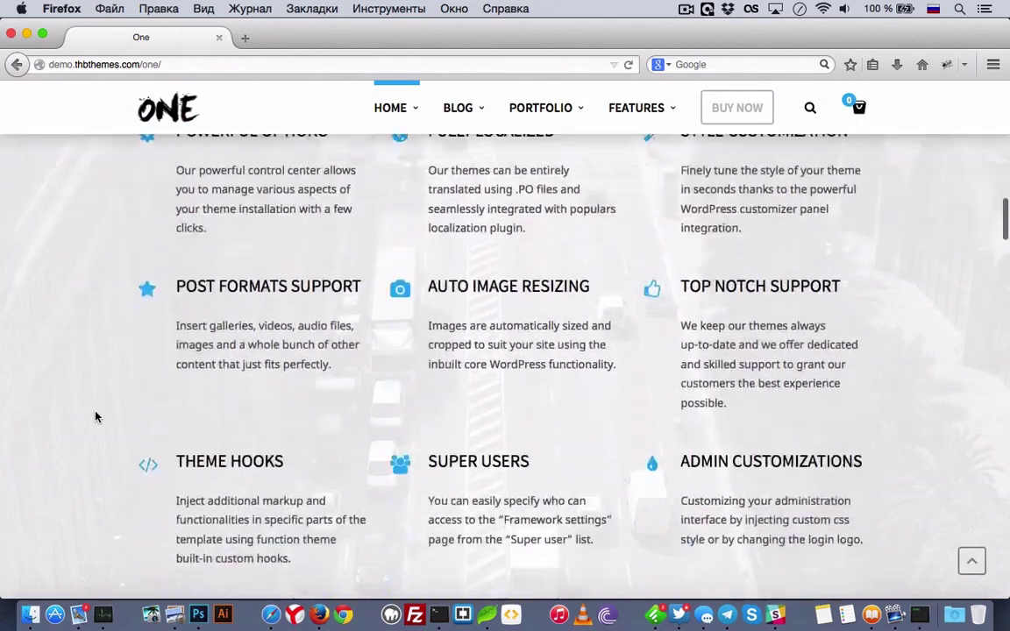
scroll(97, 418, down, 4)
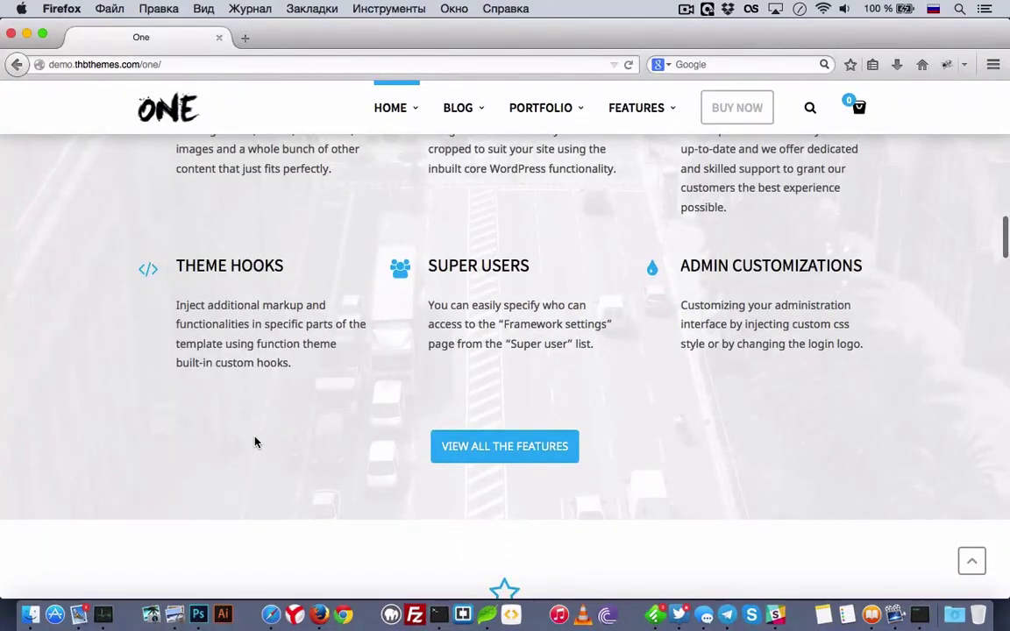
scroll(254, 443, down, 20)
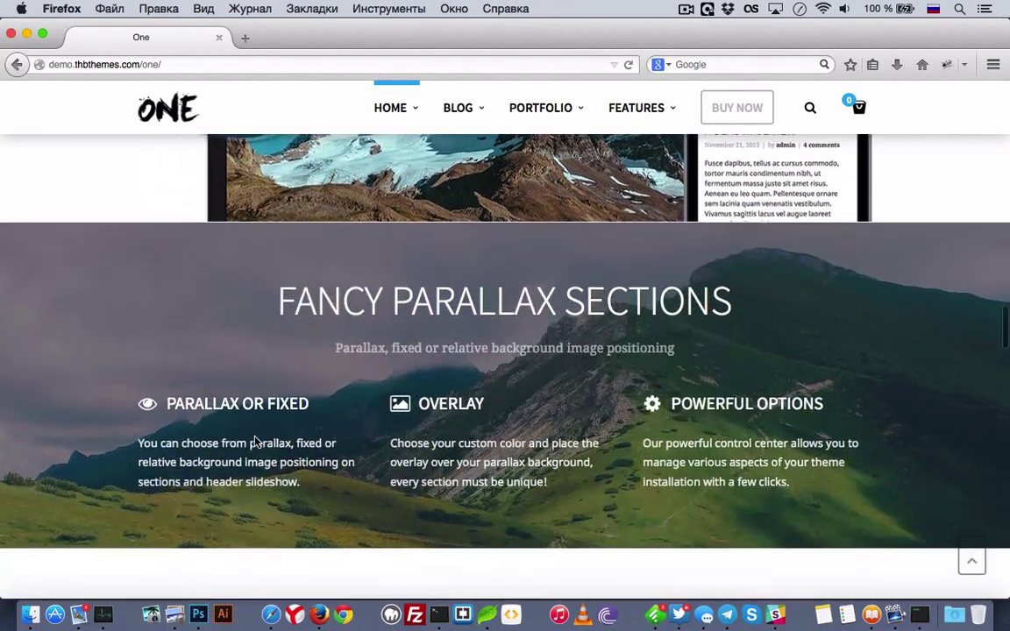
scroll(254, 442, up, 2)
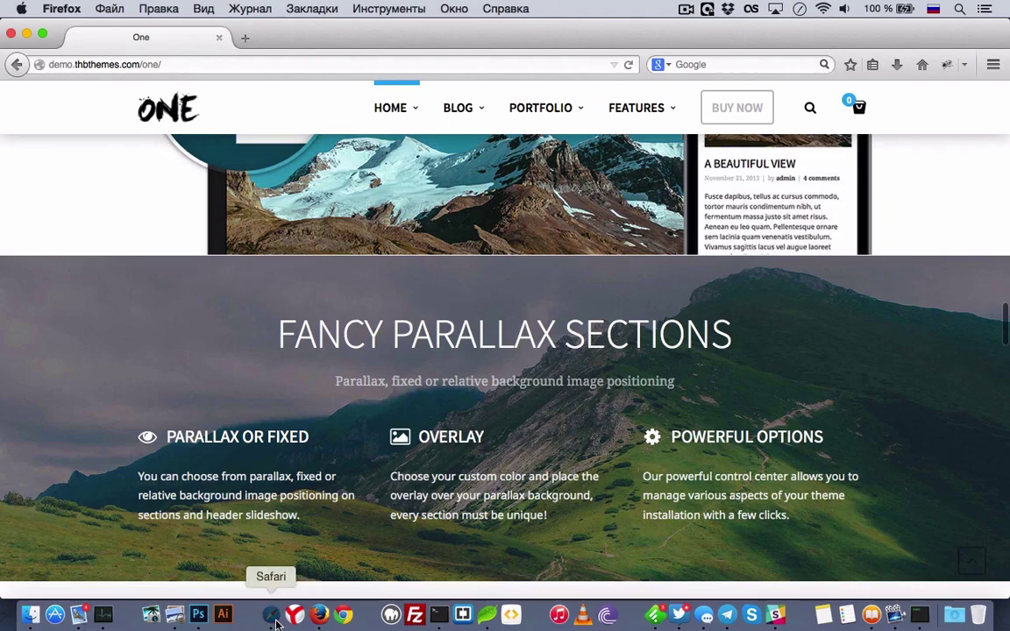
- Switch back to the page editor in Safari and look over the content blocks in the Вся ширина column
click(275, 621)
scroll(458, 343, down, 3)
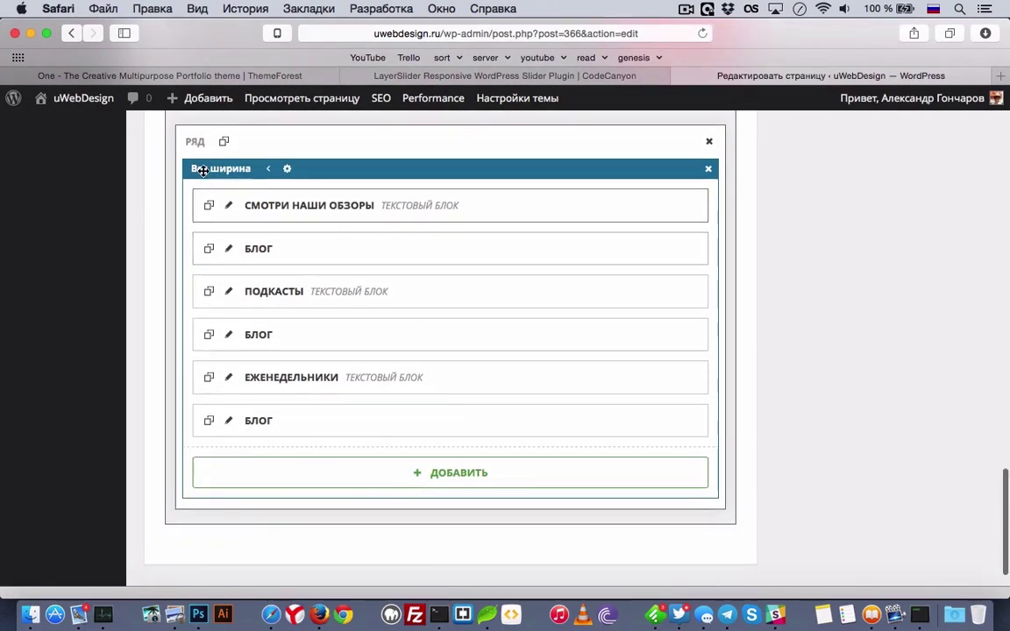
scroll(201, 158, up, 2)
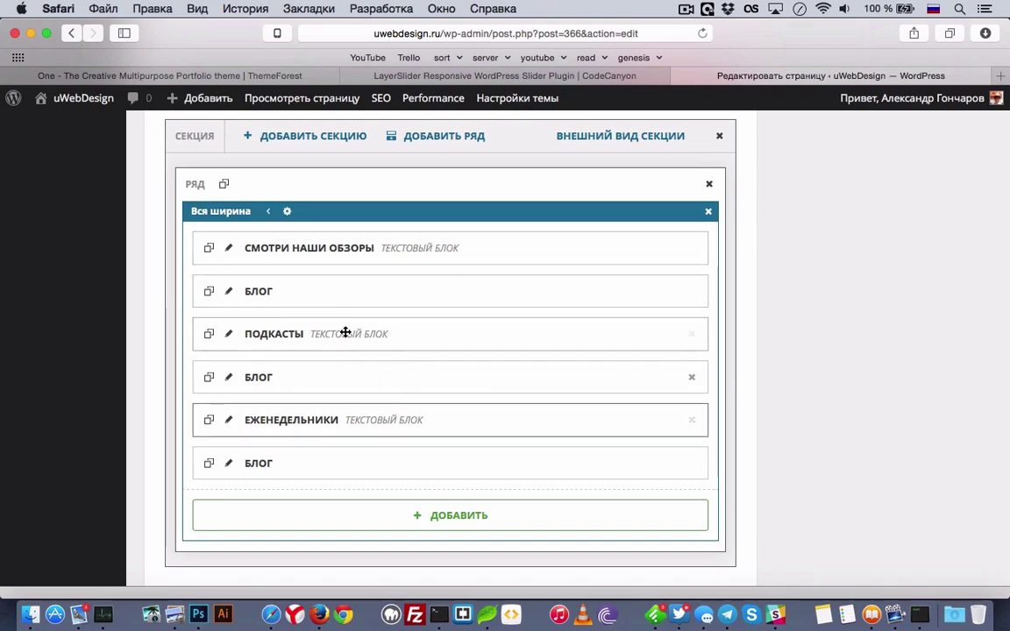
- Start adding a block to the Вся ширина column and look through the available block types
click(401, 526)
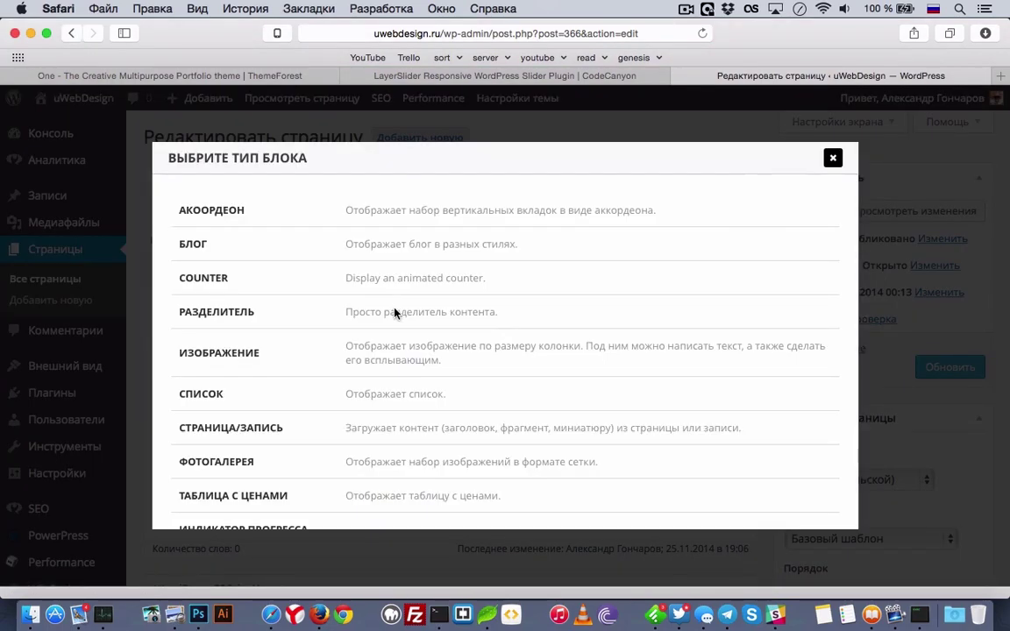
scroll(392, 354, down, 5)
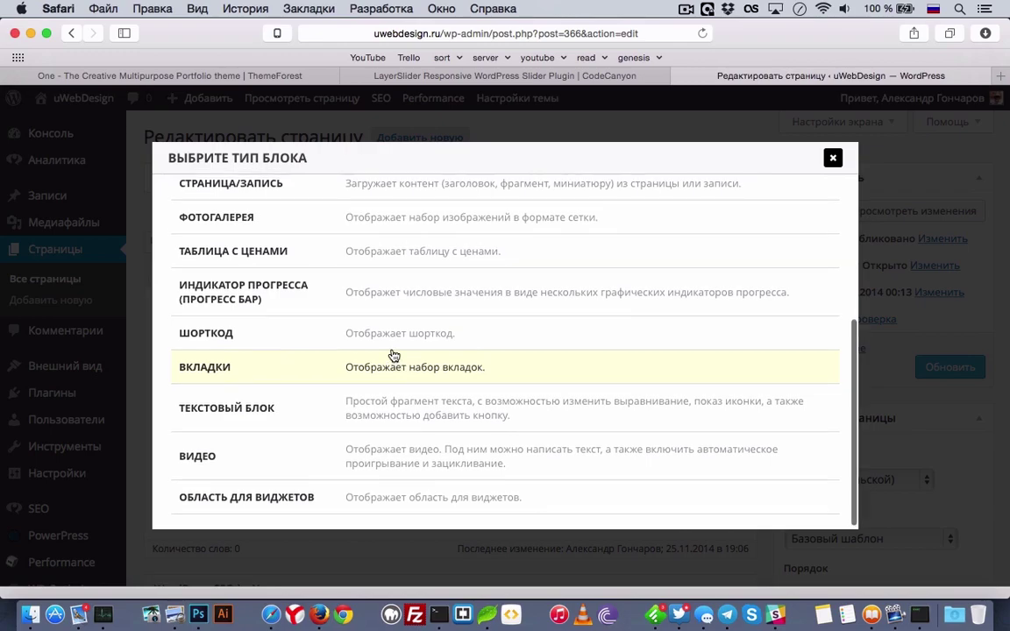
scroll(394, 355, up, 5)
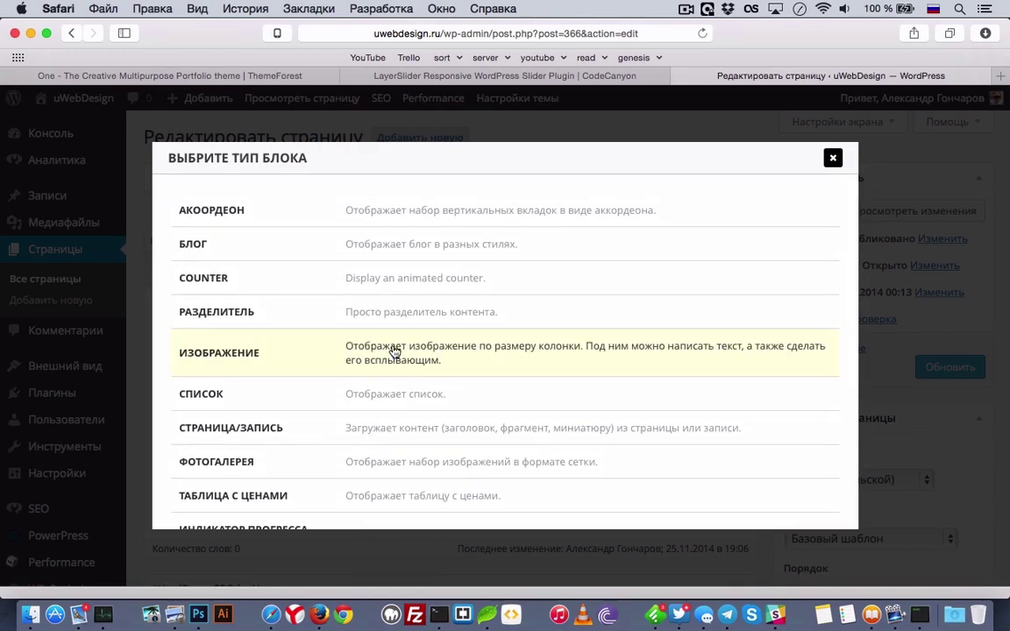
- Choose the Изображение block type, look through its settings, and close the dialog without adding the block
click(394, 351)
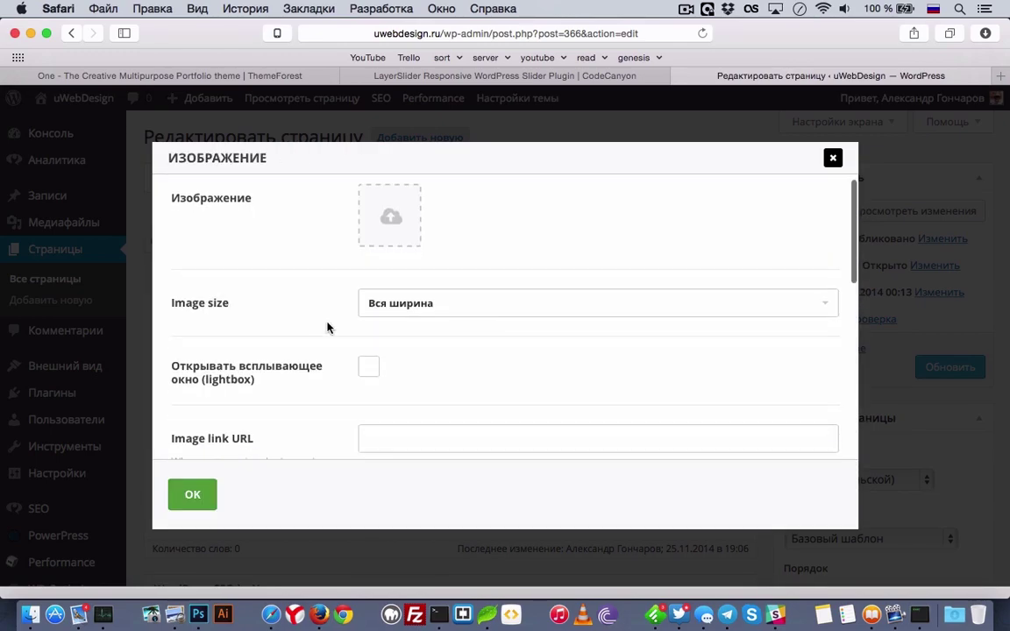
scroll(327, 328, down, 8)
scroll(327, 328, up, 8)
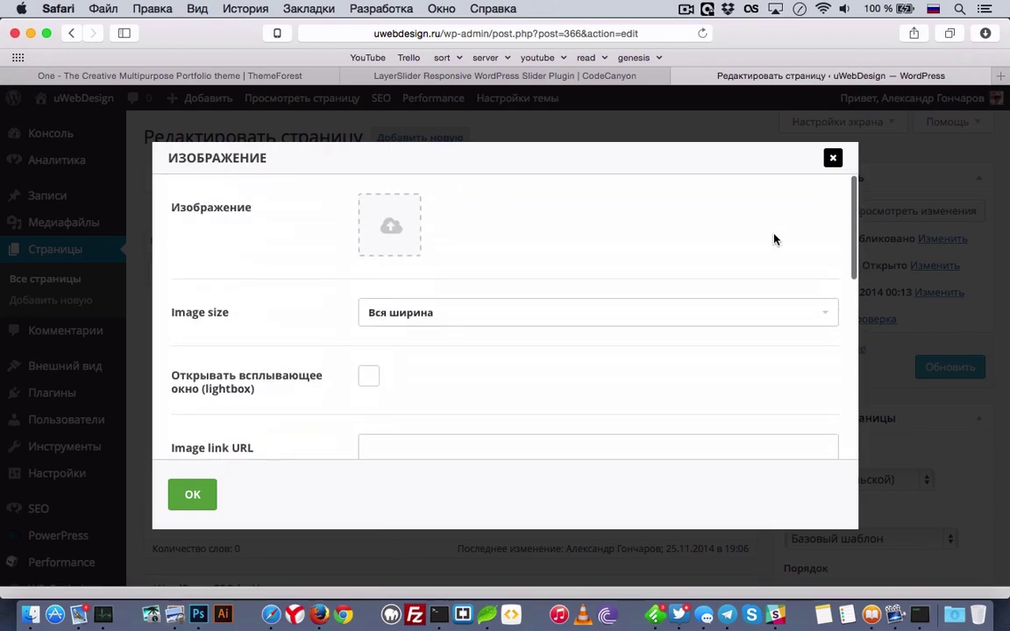
click(833, 157)
- Open the ЕЖЕНЕДЕЛЬНИКИ text block for editing and review its layout and heading style choices
scroll(525, 399, down, 10)
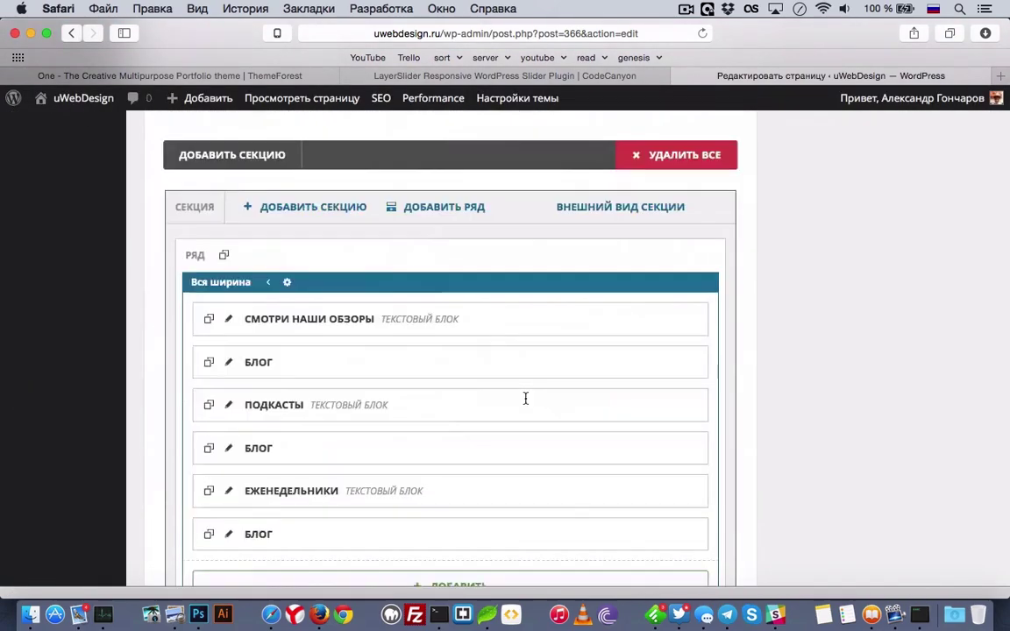
scroll(525, 399, down, 4)
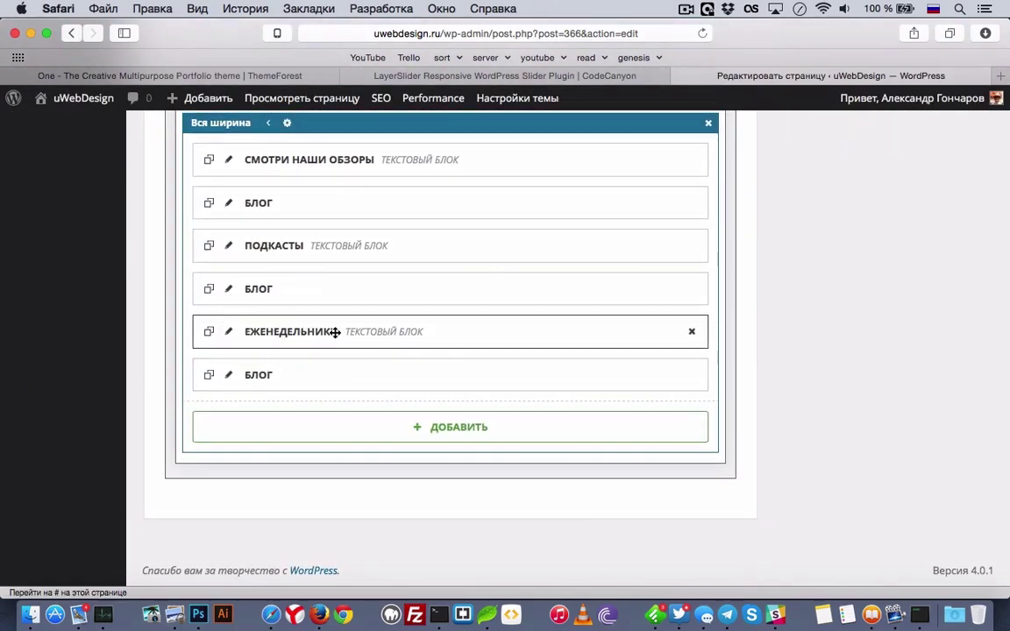
scroll(399, 336, down, 2)
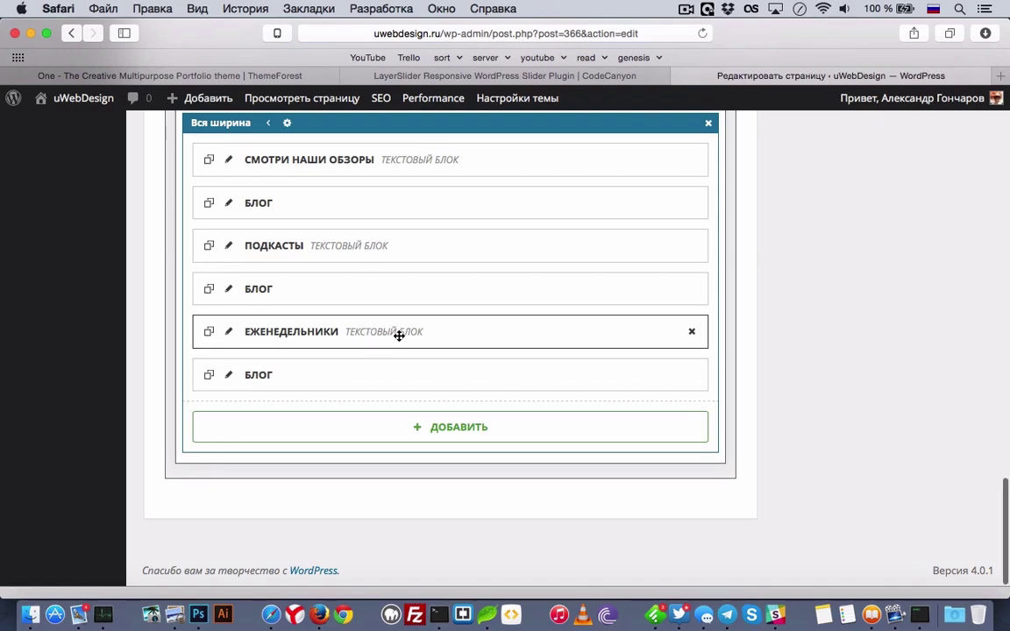
click(229, 335)
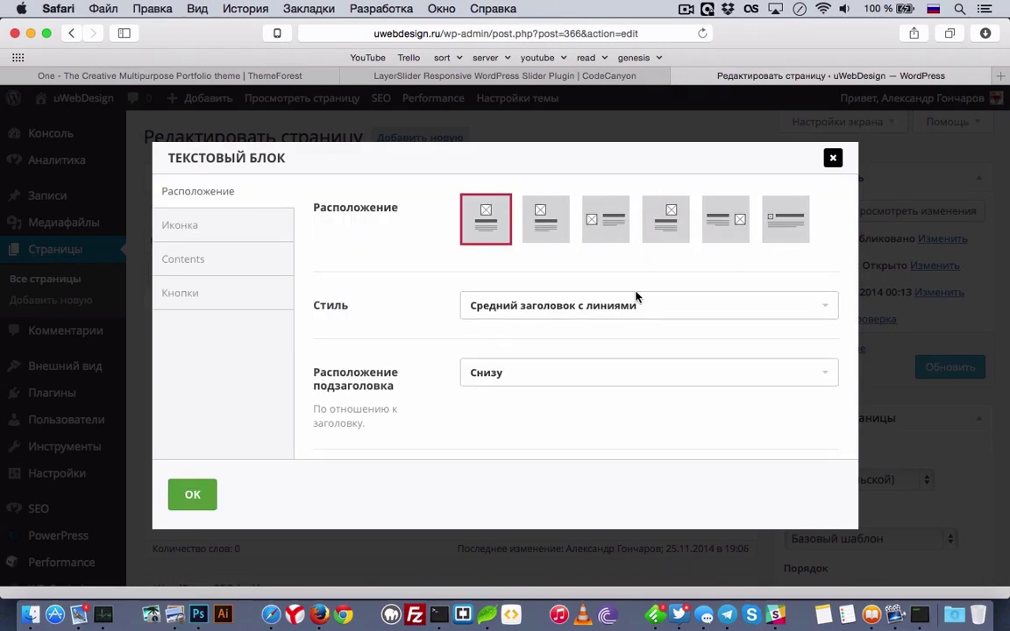
scroll(474, 301, down, 2)
click(538, 263)
click(481, 259)
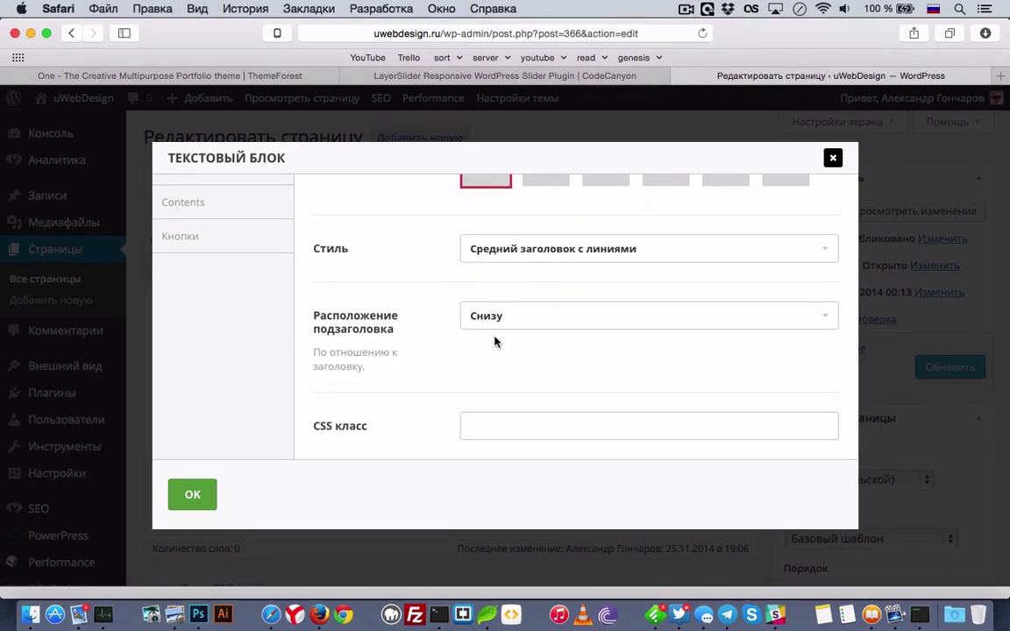
- Review the text block's Иконка settings, paging through the available symbols and checking the style, colour, size and image options
scroll(244, 212, up, 2)
click(245, 217)
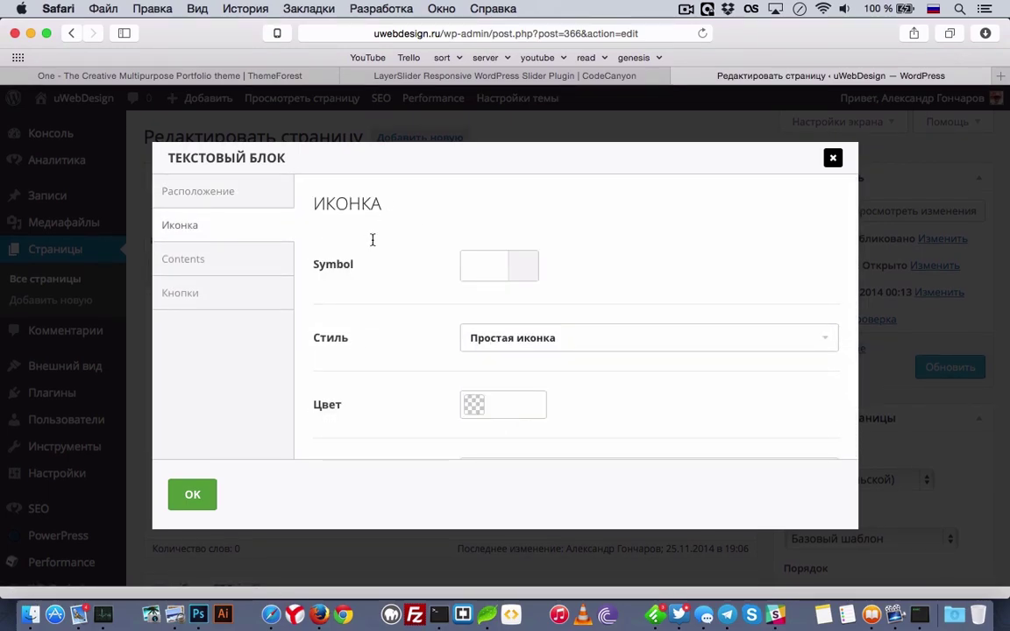
scroll(408, 261, down, 1)
click(525, 226)
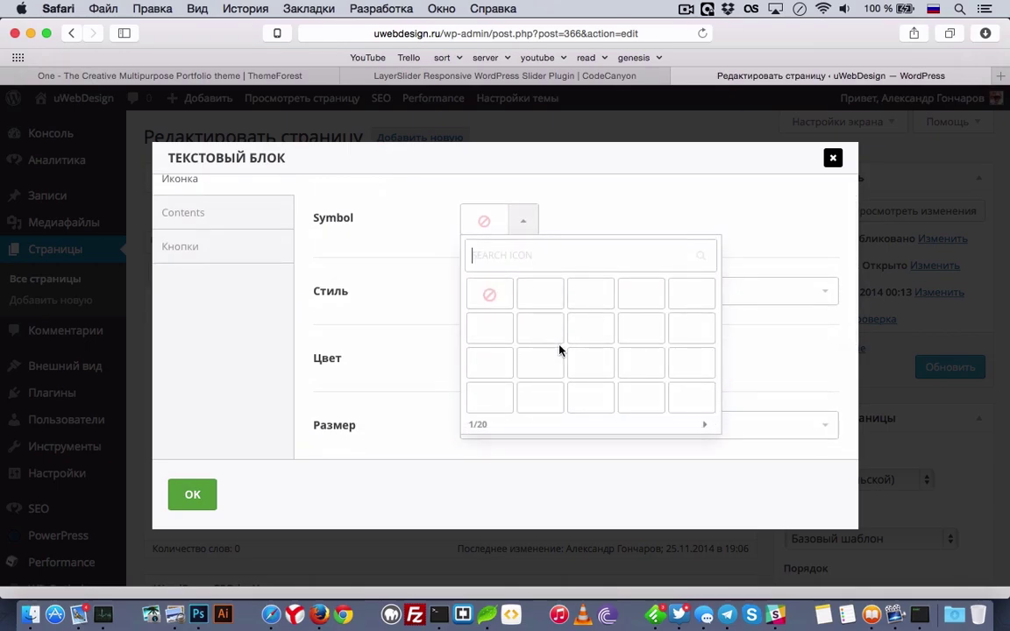
click(708, 426)
click(708, 426)
click(708, 426)
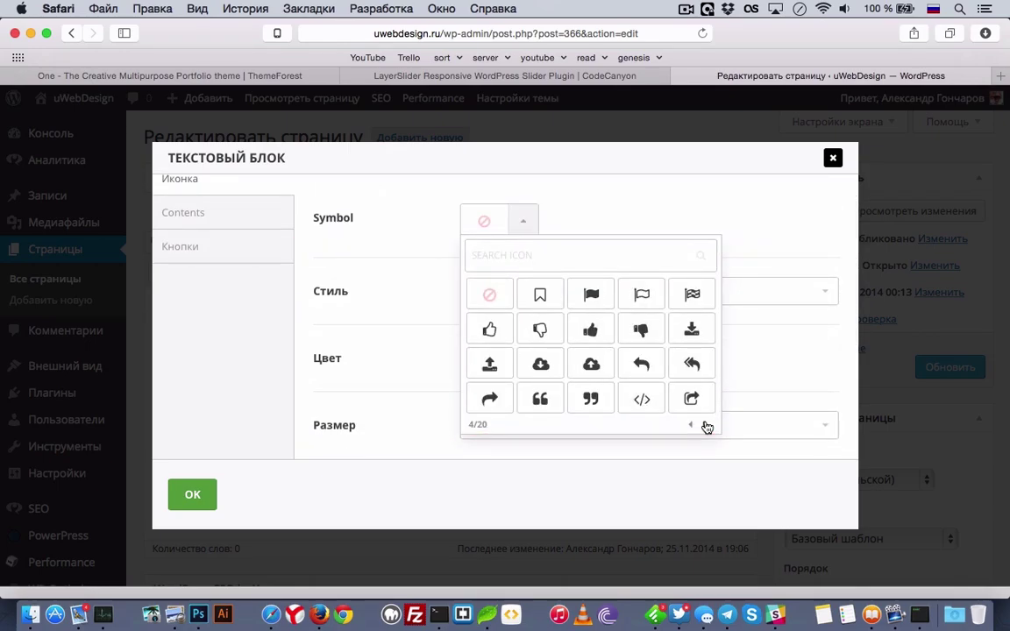
click(746, 350)
scroll(577, 343, down, 2)
scroll(542, 300, down, 5)
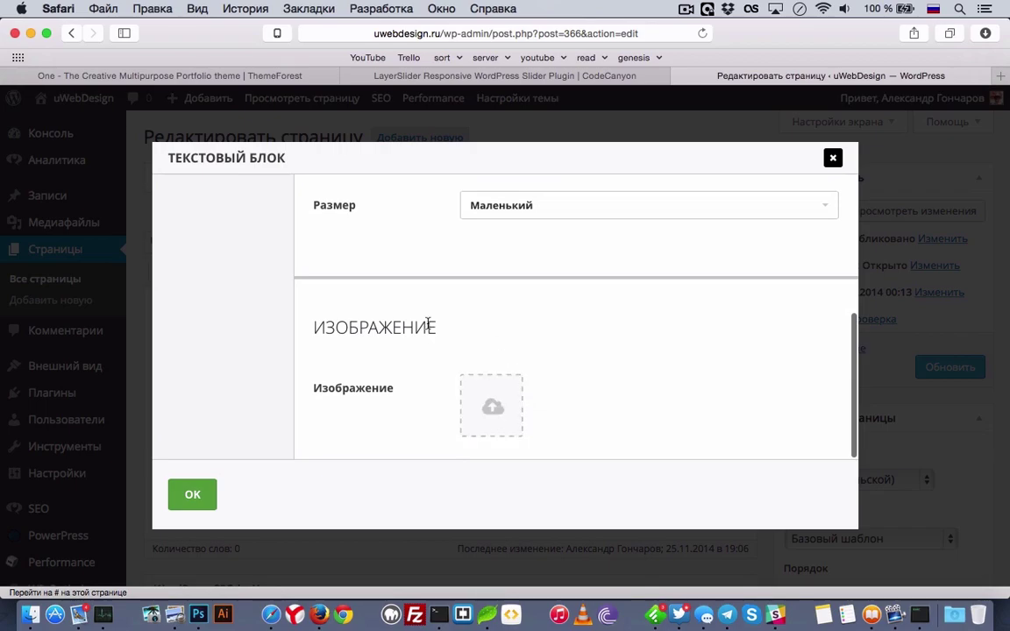
- Examine the text block's Contents fields for heading, subheading and content, comparing them with the Расположение layout choices
scroll(428, 324, up, 6)
click(250, 261)
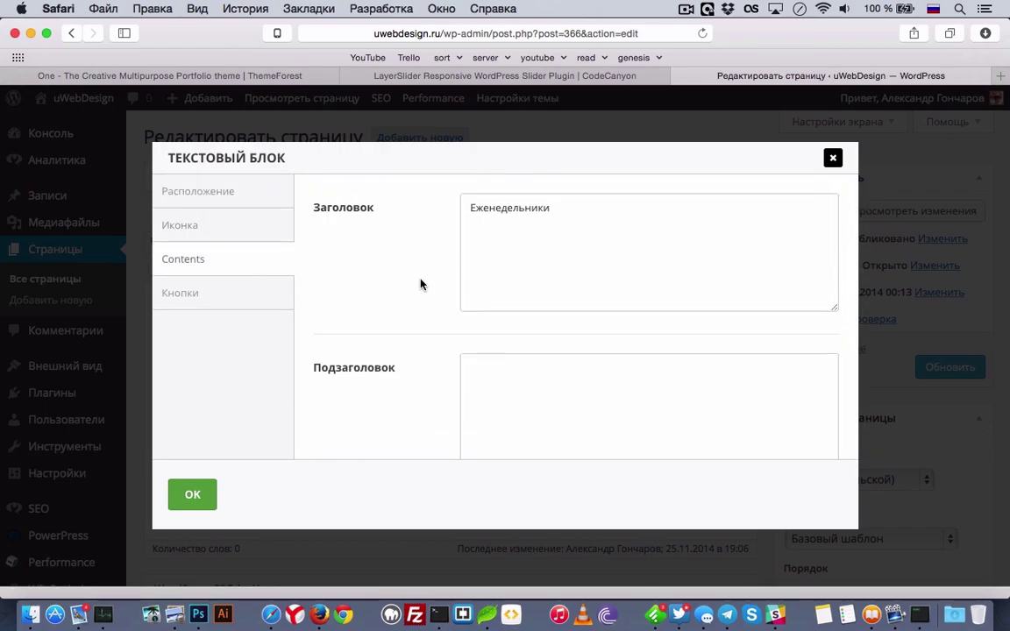
click(221, 228)
scroll(532, 313, up, 3)
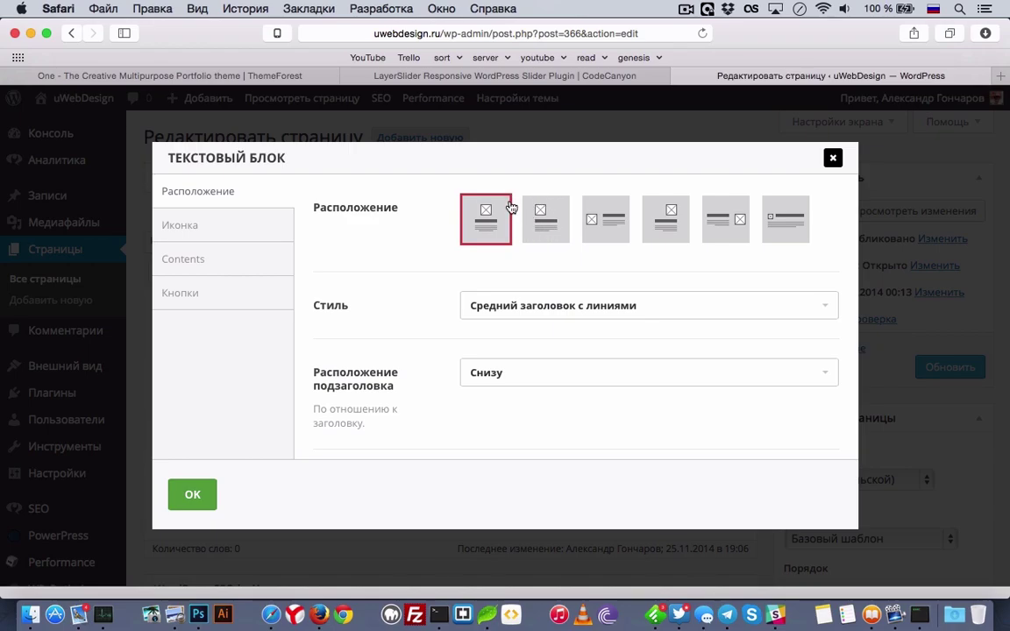
click(241, 263)
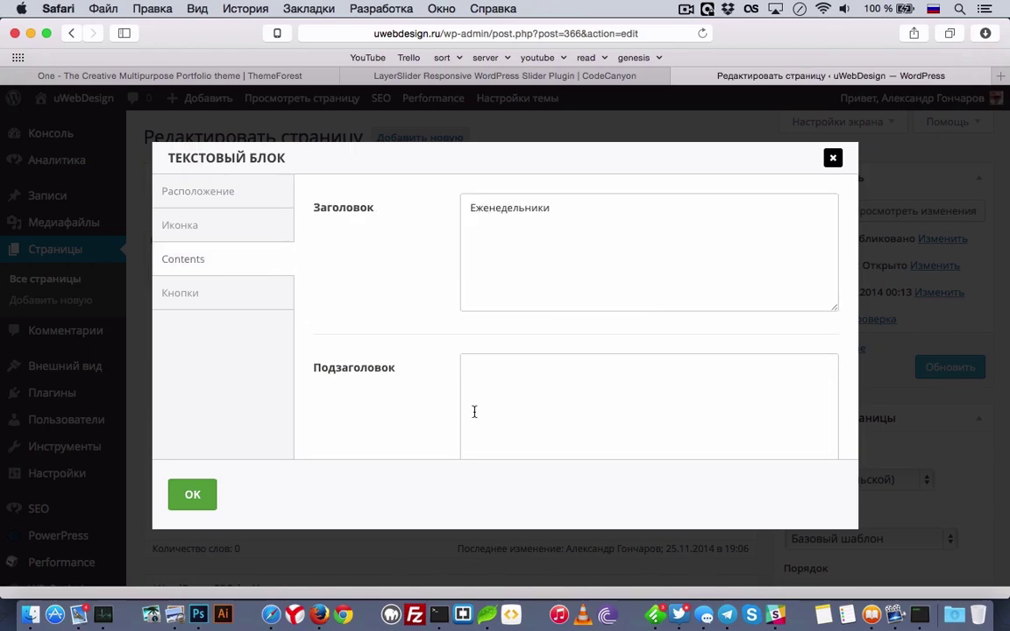
scroll(474, 412, down, 3)
scroll(473, 413, up, 3)
scroll(473, 412, down, 3)
scroll(465, 407, up, 3)
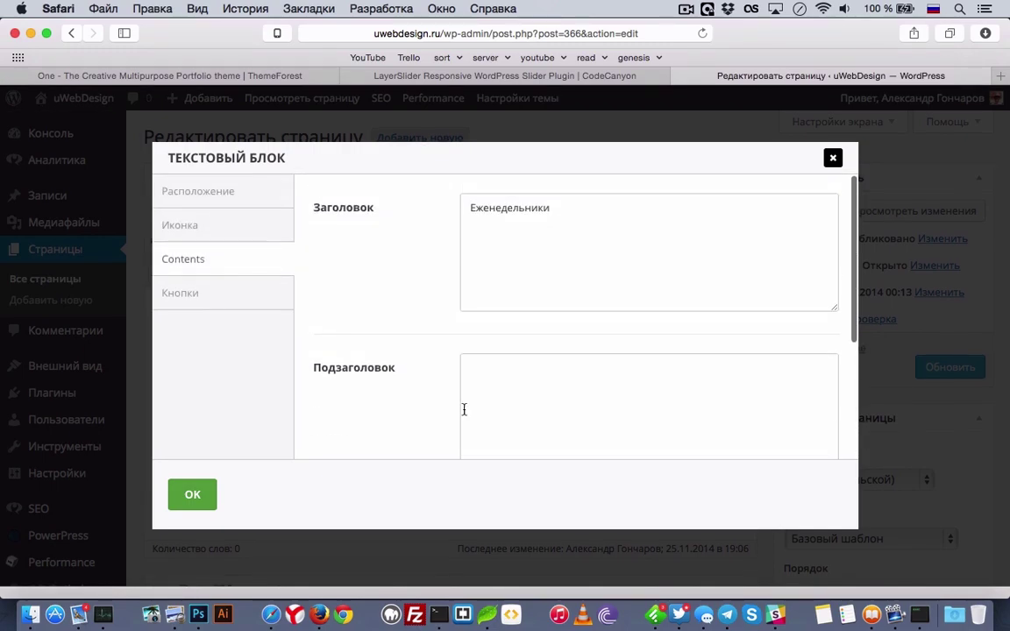
scroll(491, 354, down, 3)
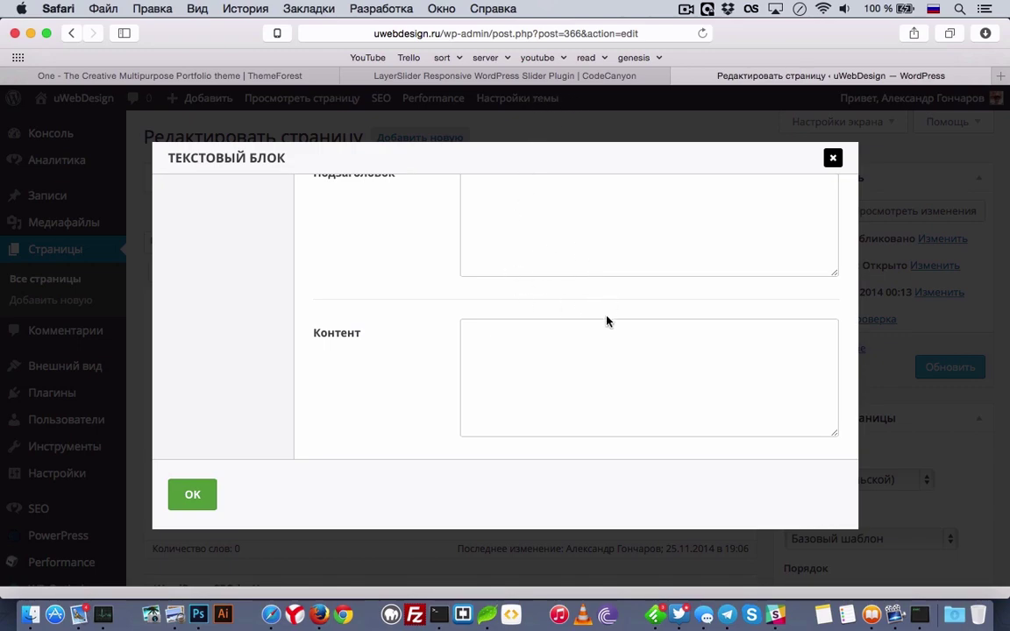
scroll(381, 237, up, 5)
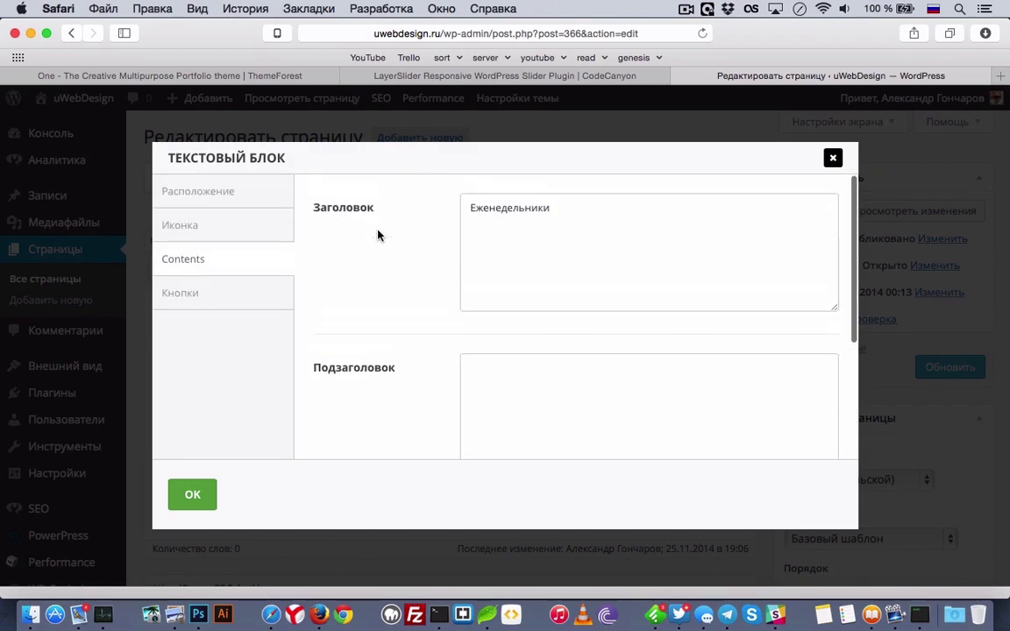
- Review the text block's Кнопки settings for the primary and secondary buttons, and confirm the block without changes
click(241, 294)
scroll(355, 282, down, 1)
scroll(355, 281, down, 10)
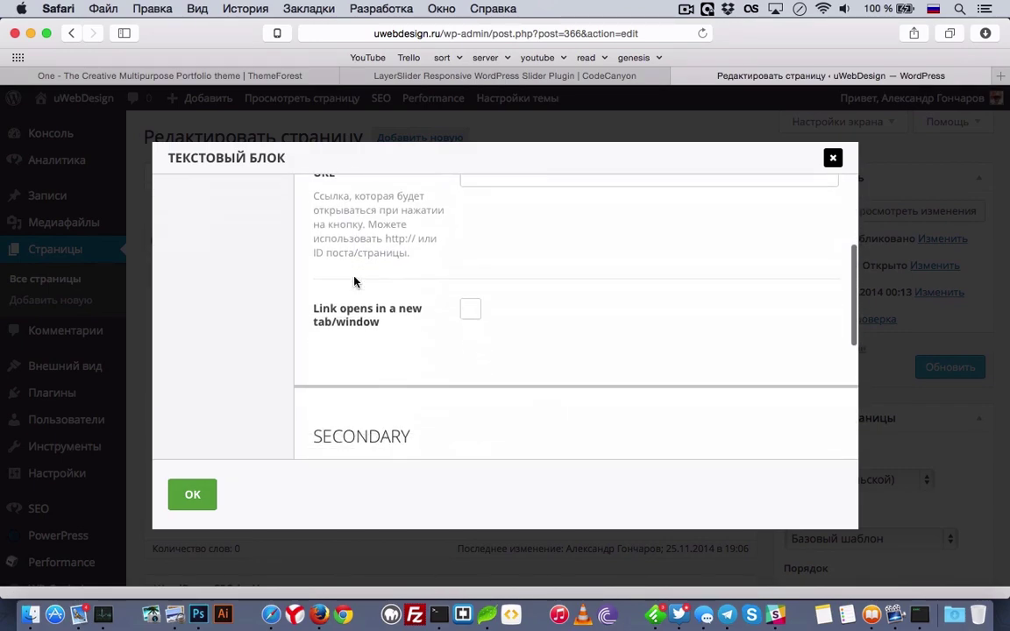
scroll(355, 282, up, 10)
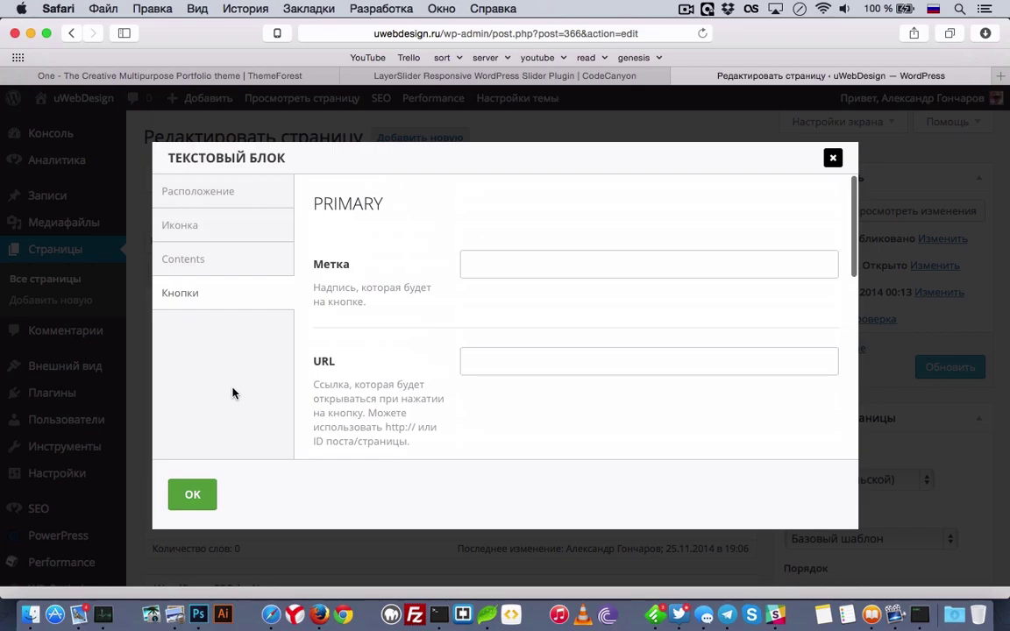
click(192, 494)
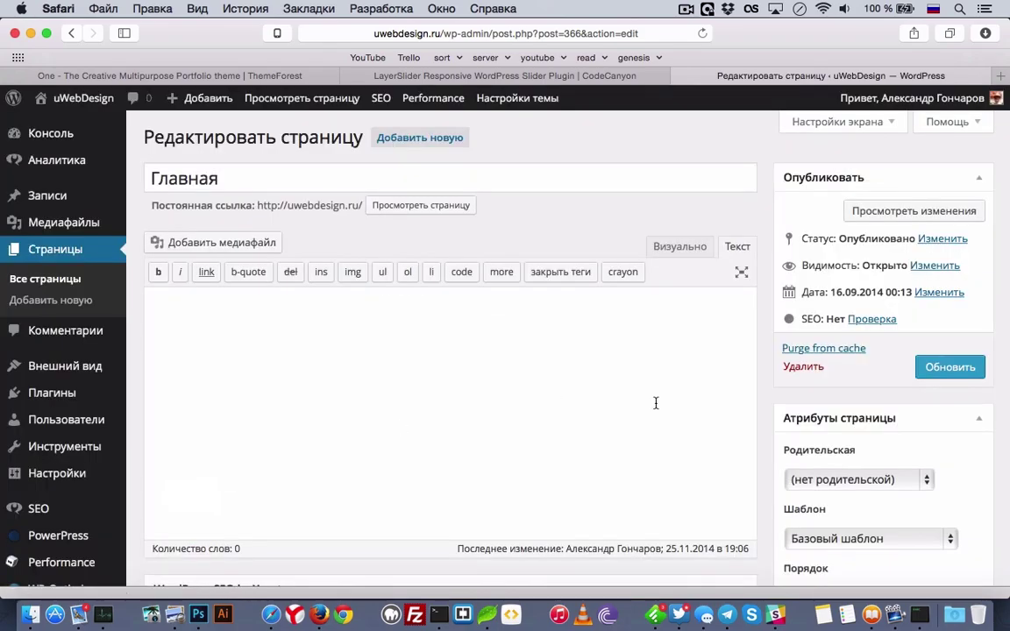
- Add a new row to the section below the Вся ширина row and fill it with five 1/5 columns
scroll(655, 405, down, 10)
scroll(655, 402, up, 5)
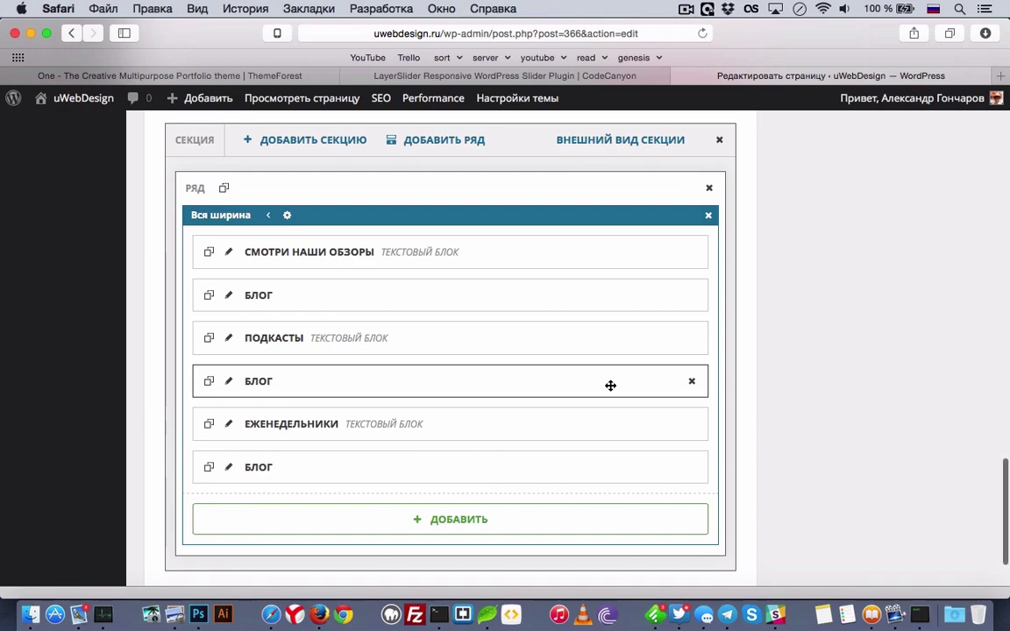
click(440, 140)
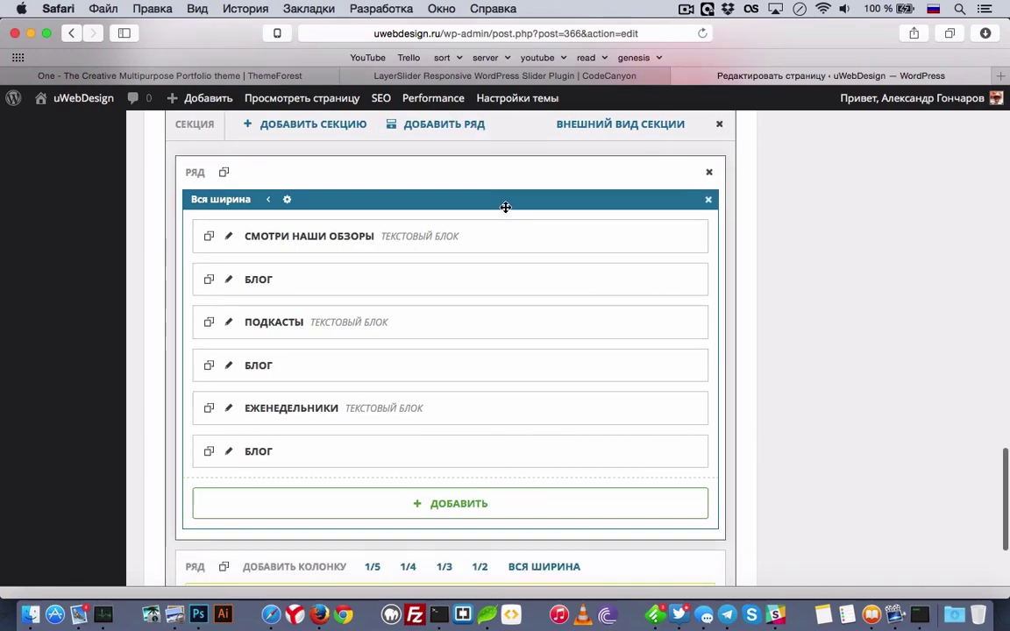
scroll(512, 356, down, 4)
click(370, 403)
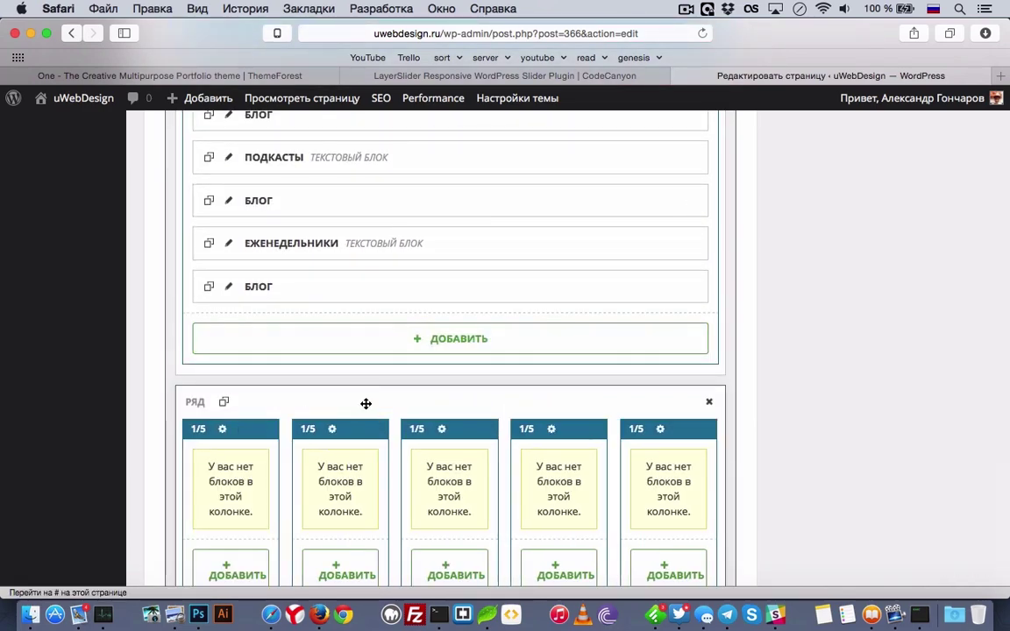
- Remove the fifth column from the new row, and widen the fourth column to 1/4 and the third to 1/3
click(708, 429)
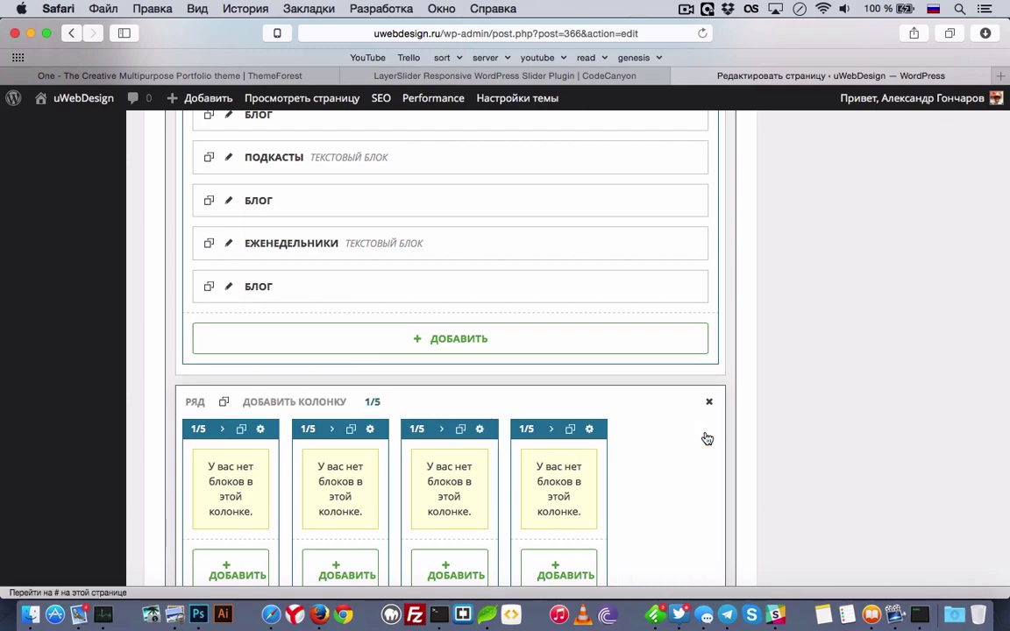
click(550, 429)
click(553, 428)
click(549, 430)
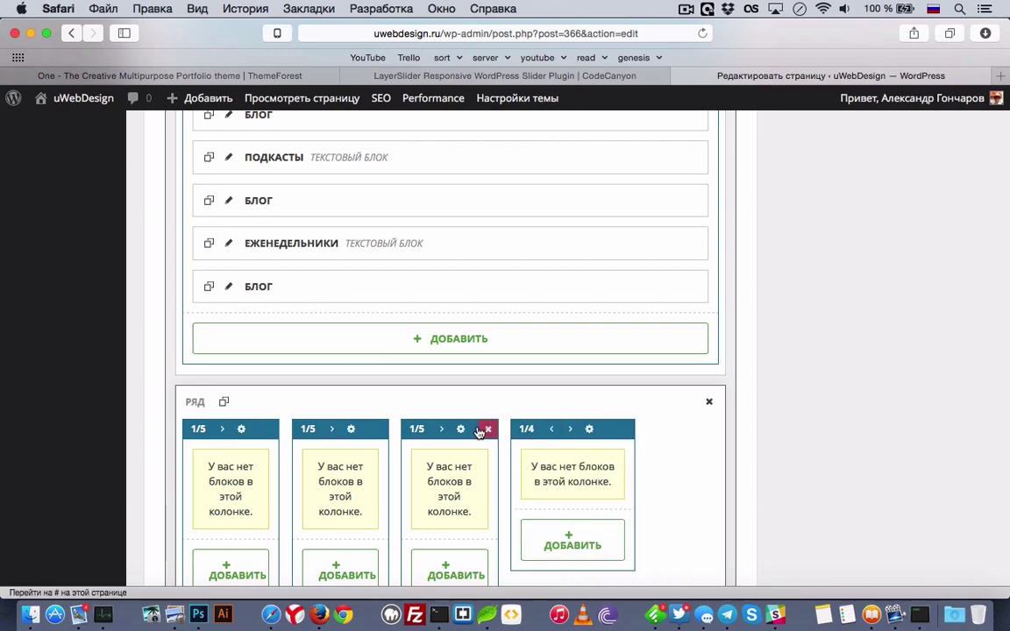
click(442, 429)
click(462, 428)
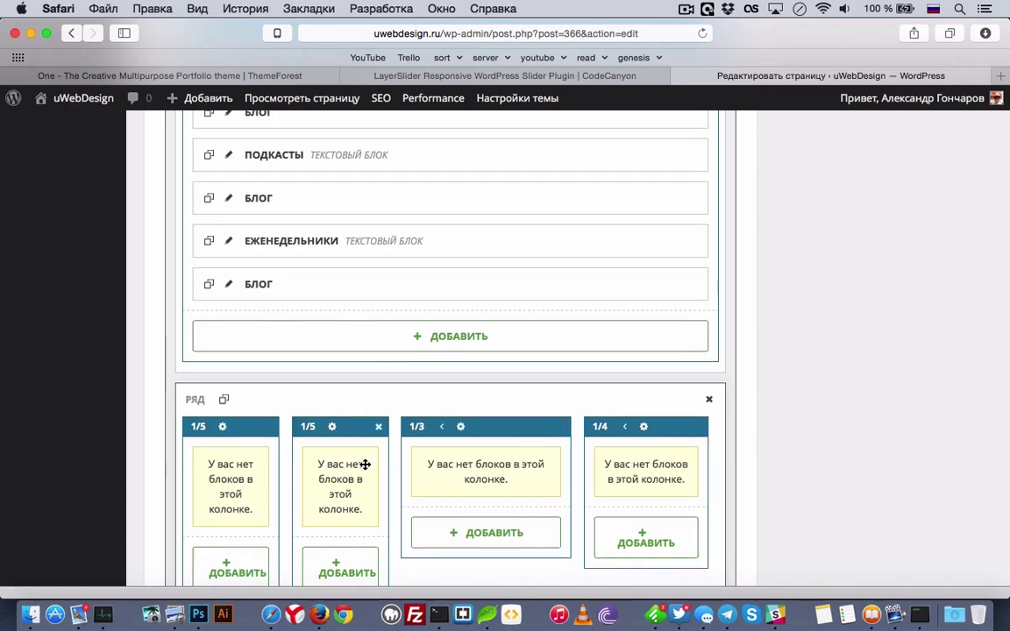
scroll(351, 462, down, 2)
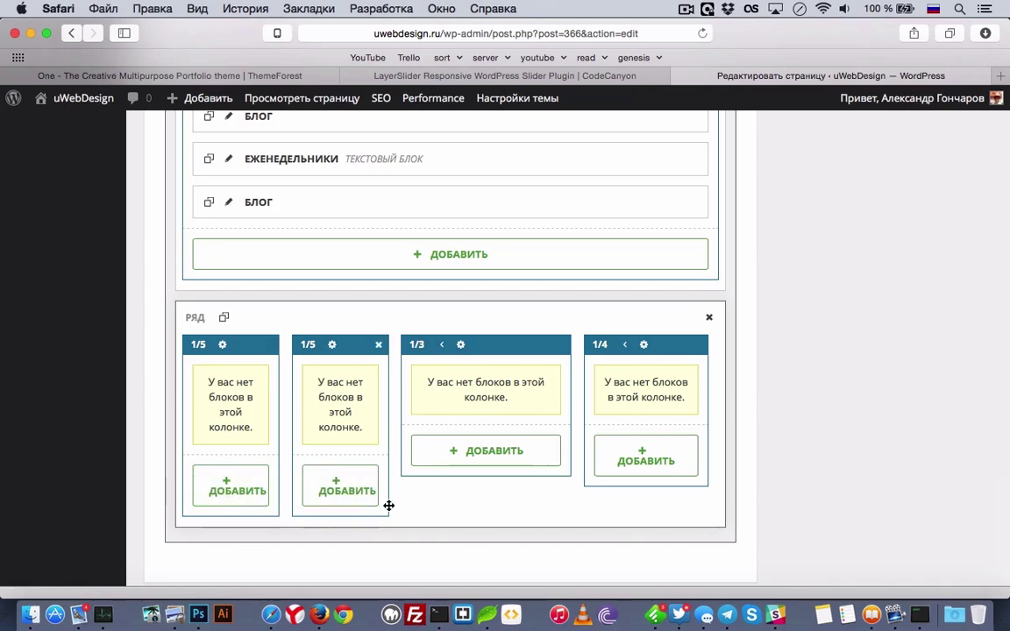
- Clear the Safari and Firefox windows off the screen to show the desktop
click(31, 33)
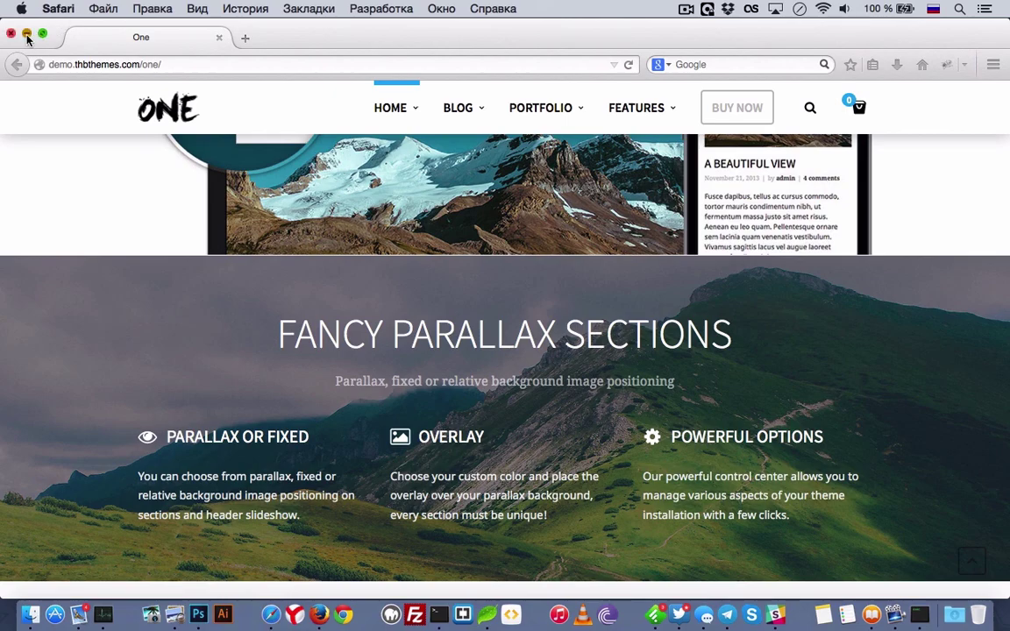
click(12, 32)
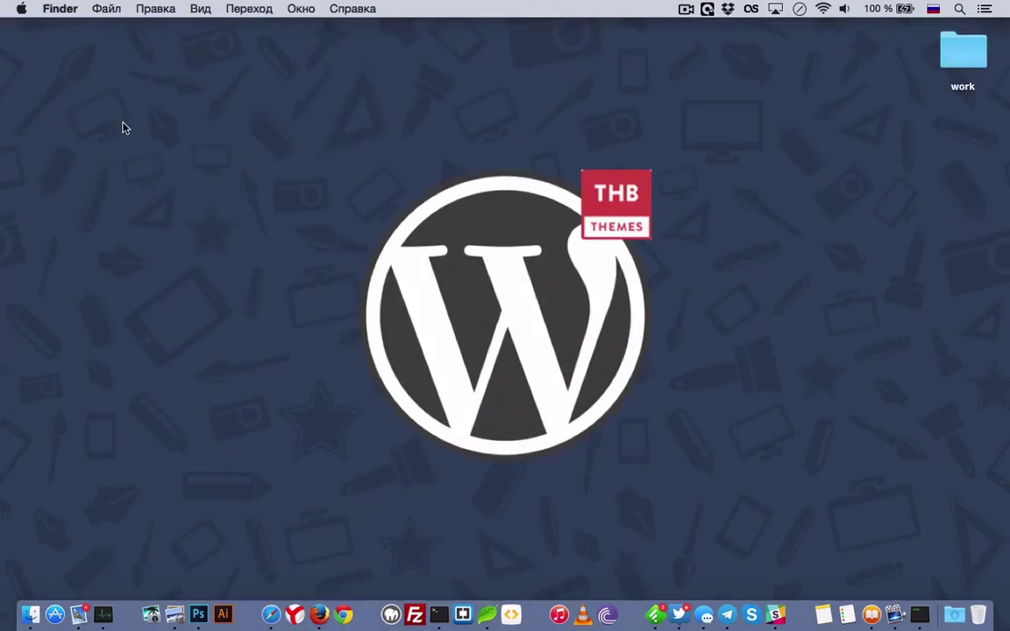